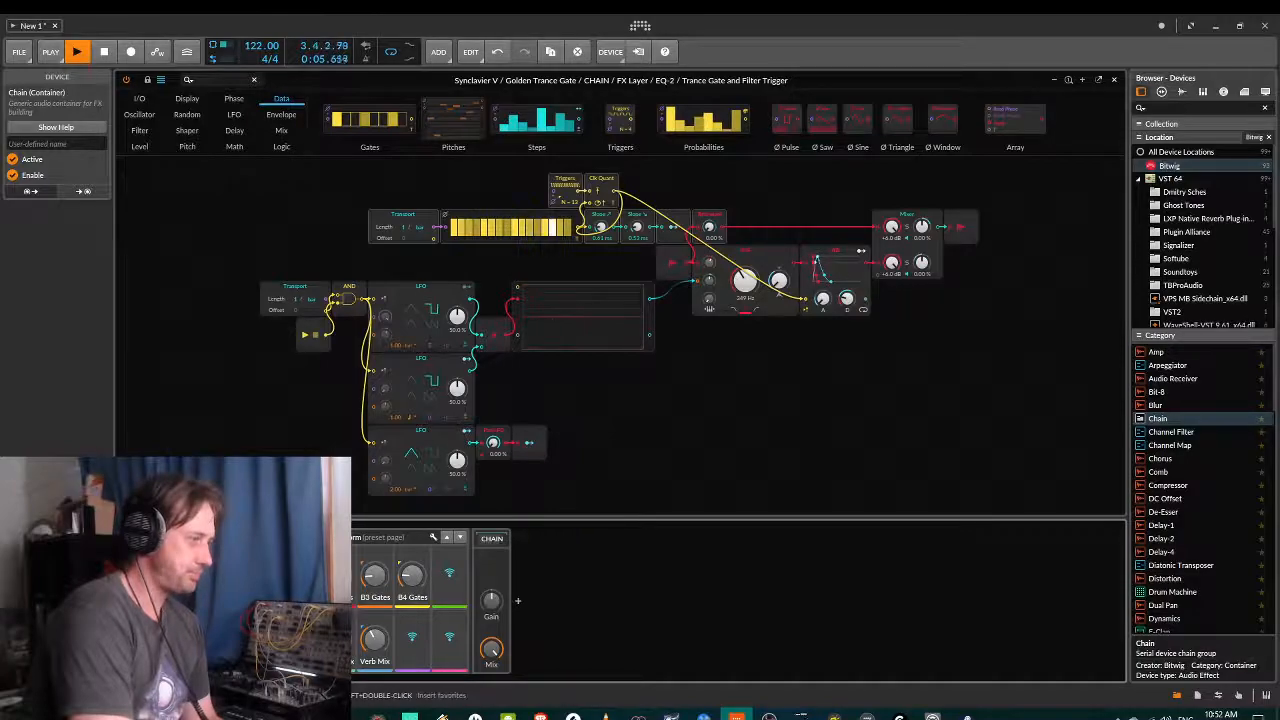
# - Close the Trance Gate and Filter Trigger grid editor and stop playback, leaving the current preset unreplaced
pyautogui.click(1114, 79)
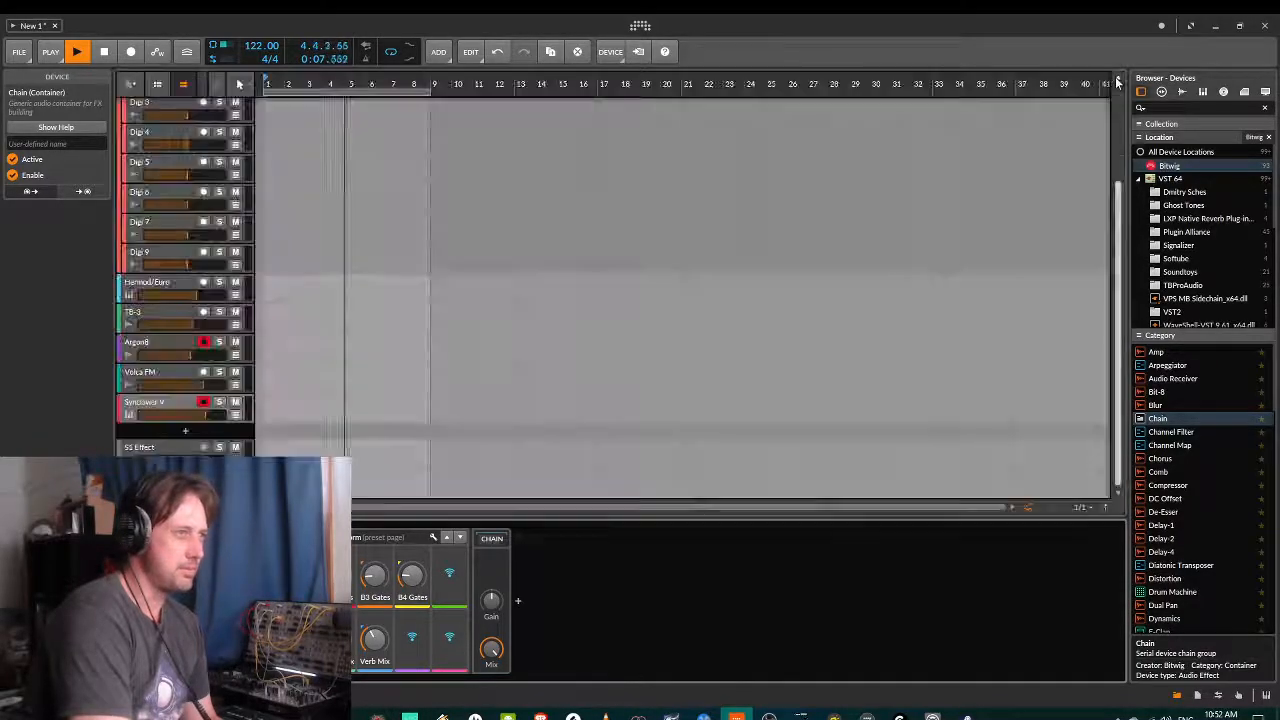
pyautogui.press('space')
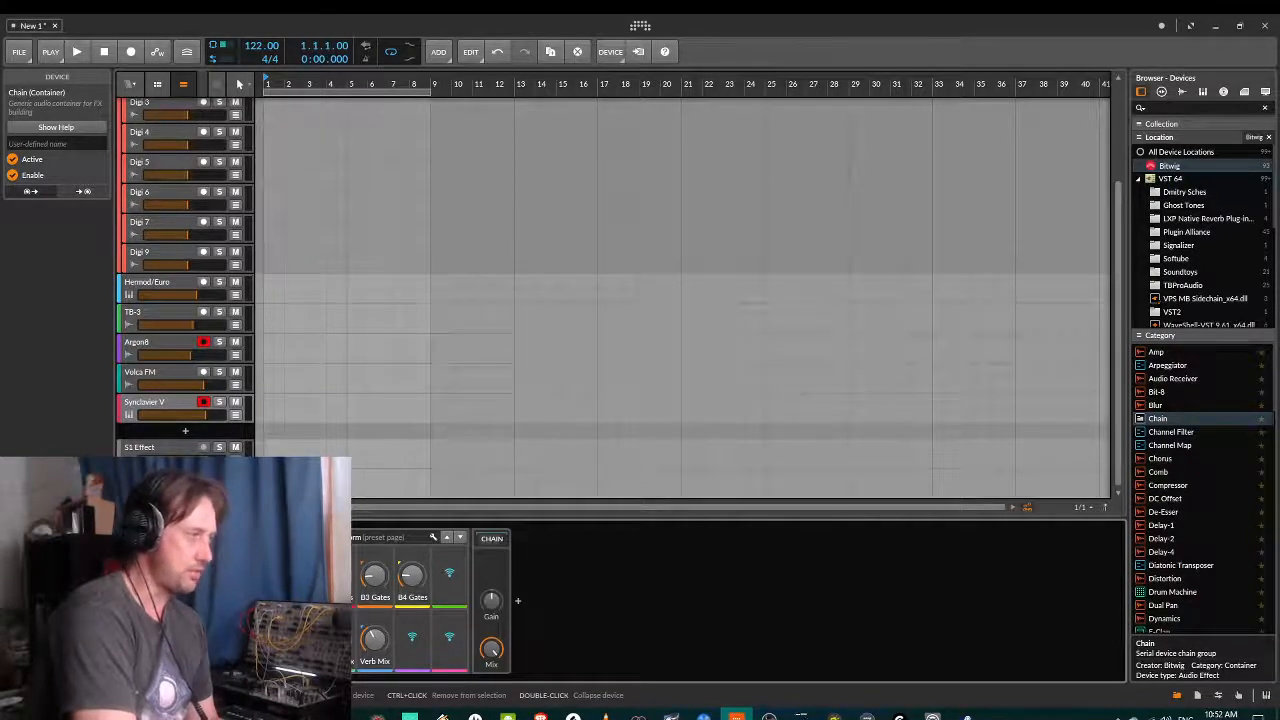
pyautogui.click(307, 632)
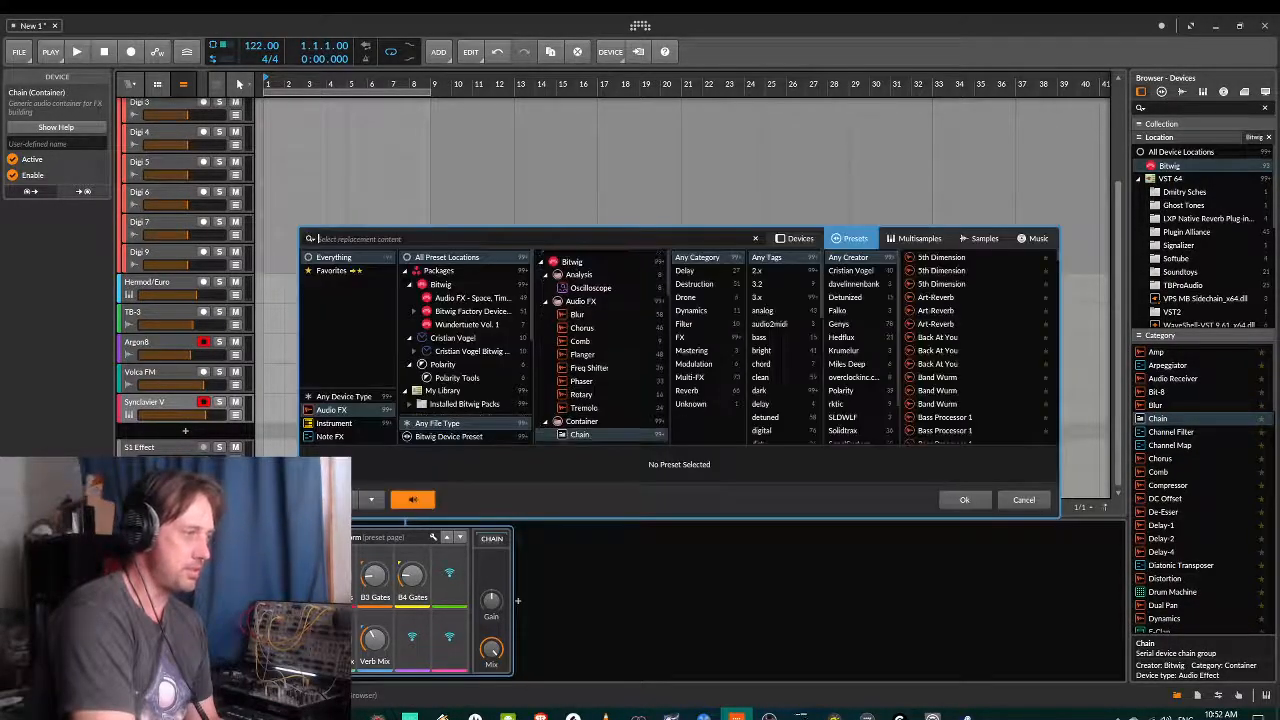
pyautogui.click(1024, 501)
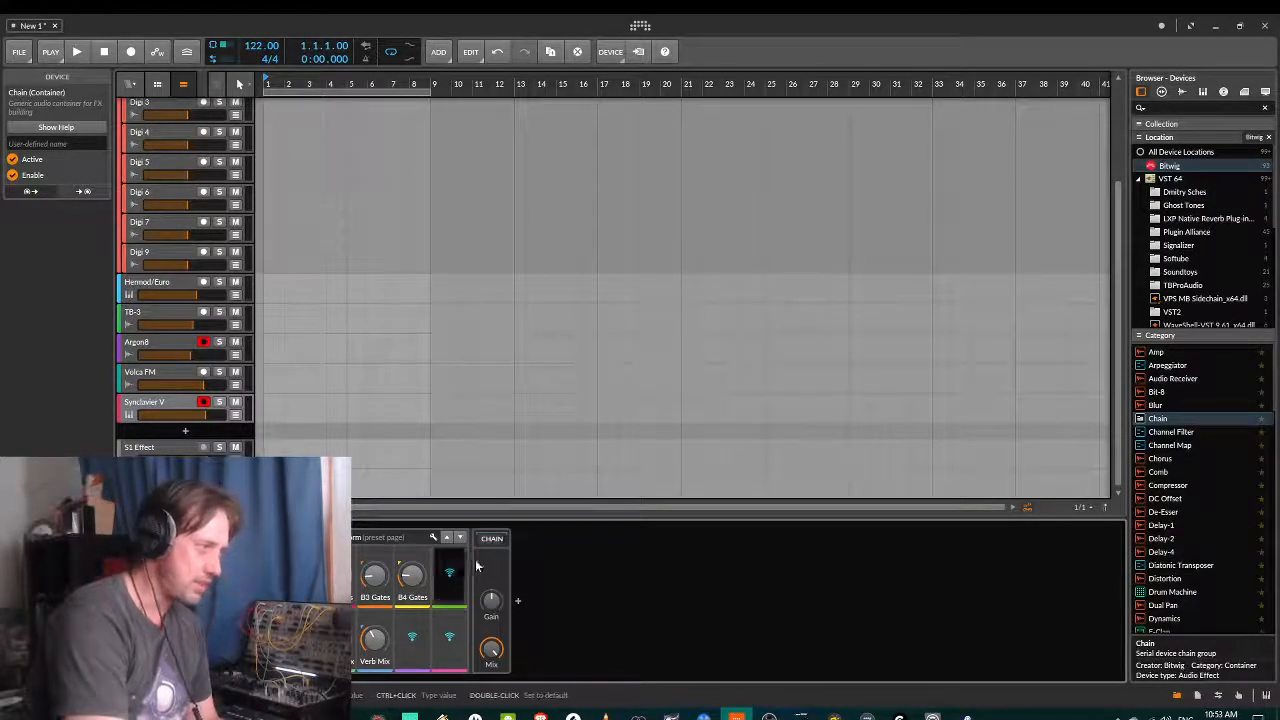
# - Expand the Chain container and examine its FX Layer, including the devices on the first three EQ-2 layers
pyautogui.click(503, 540)
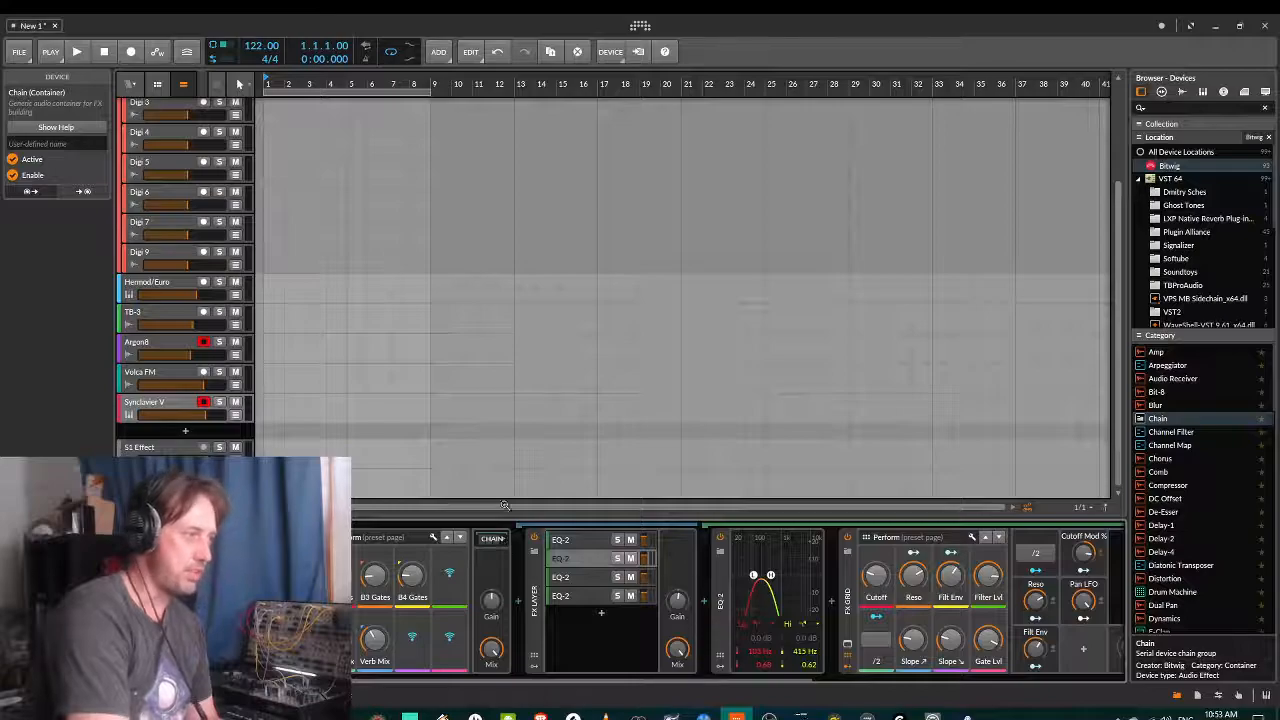
pyautogui.click(538, 588)
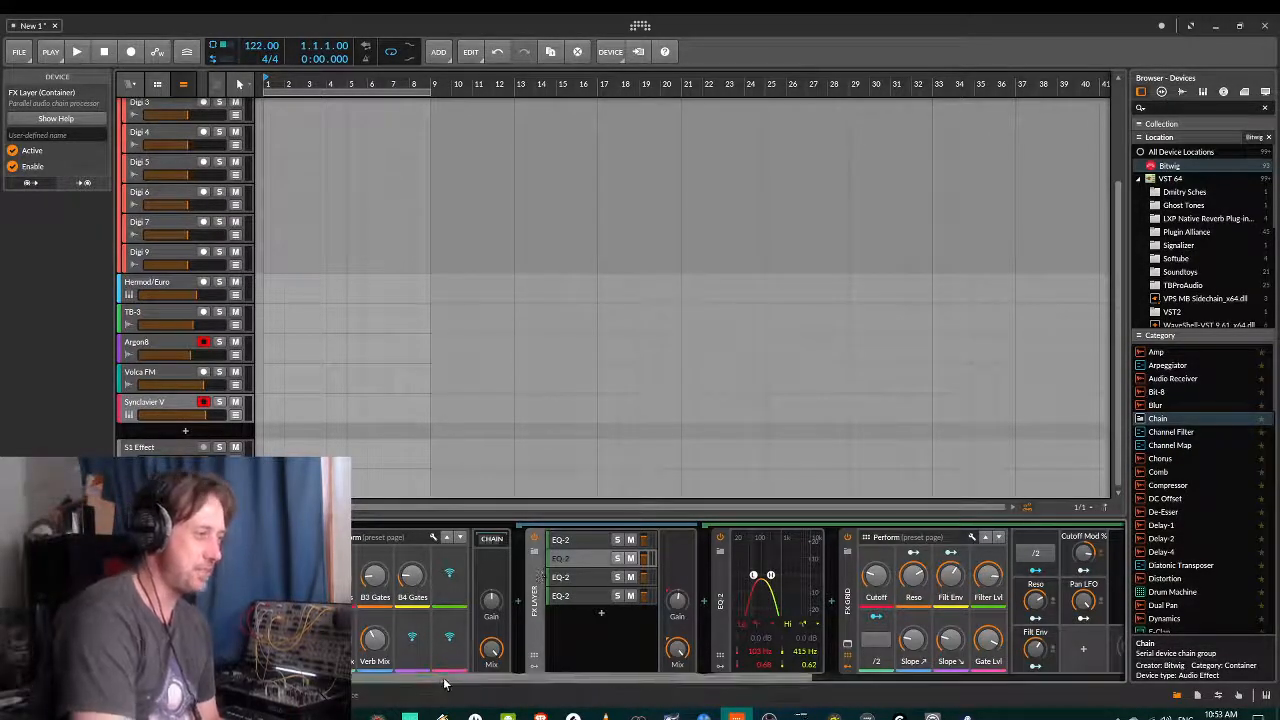
pyautogui.moveTo(445, 683); pyautogui.dragTo(600, 686)
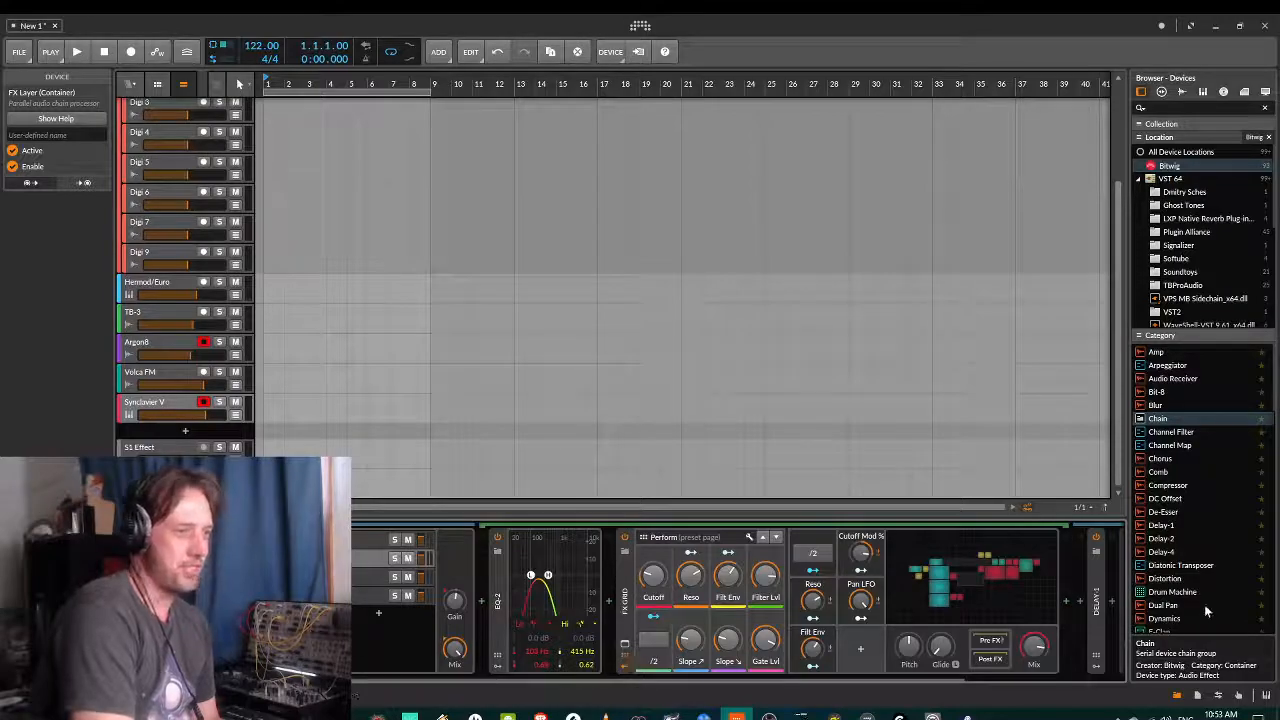
pyautogui.scroll(-5, 1210, 455)
pyautogui.scroll(-6, 1209, 464)
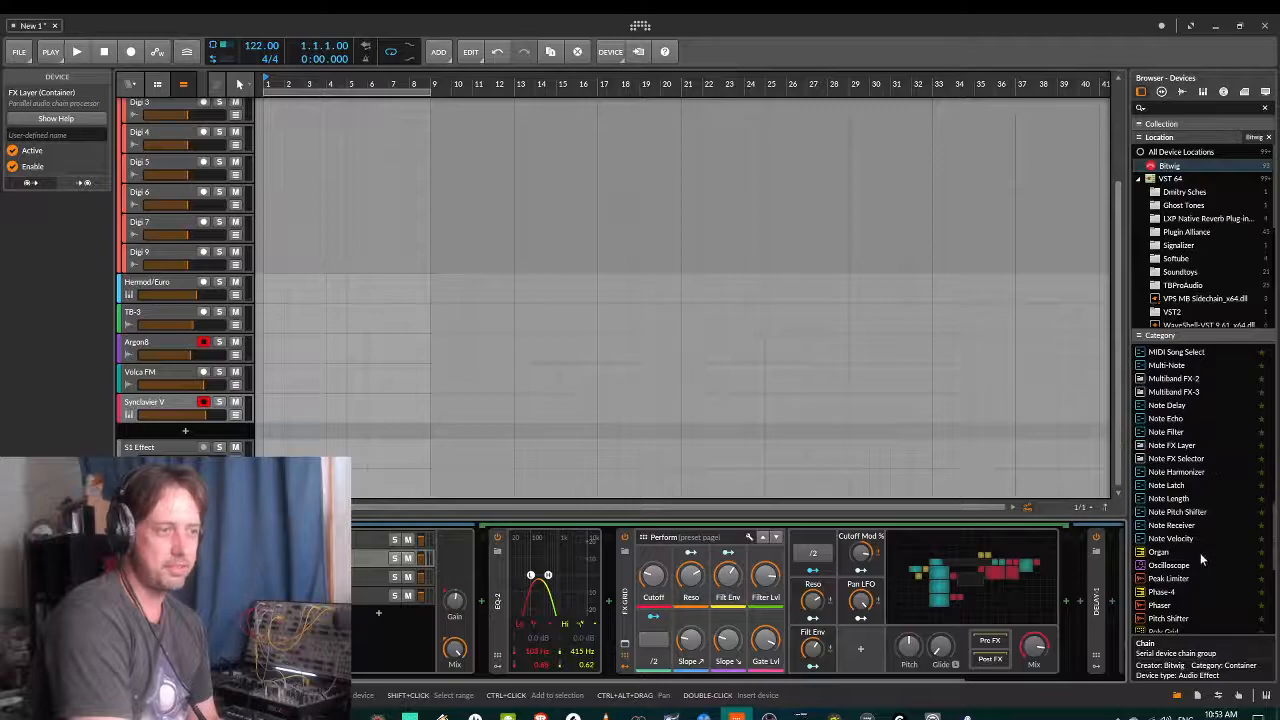
pyautogui.scroll(3, 1201, 506)
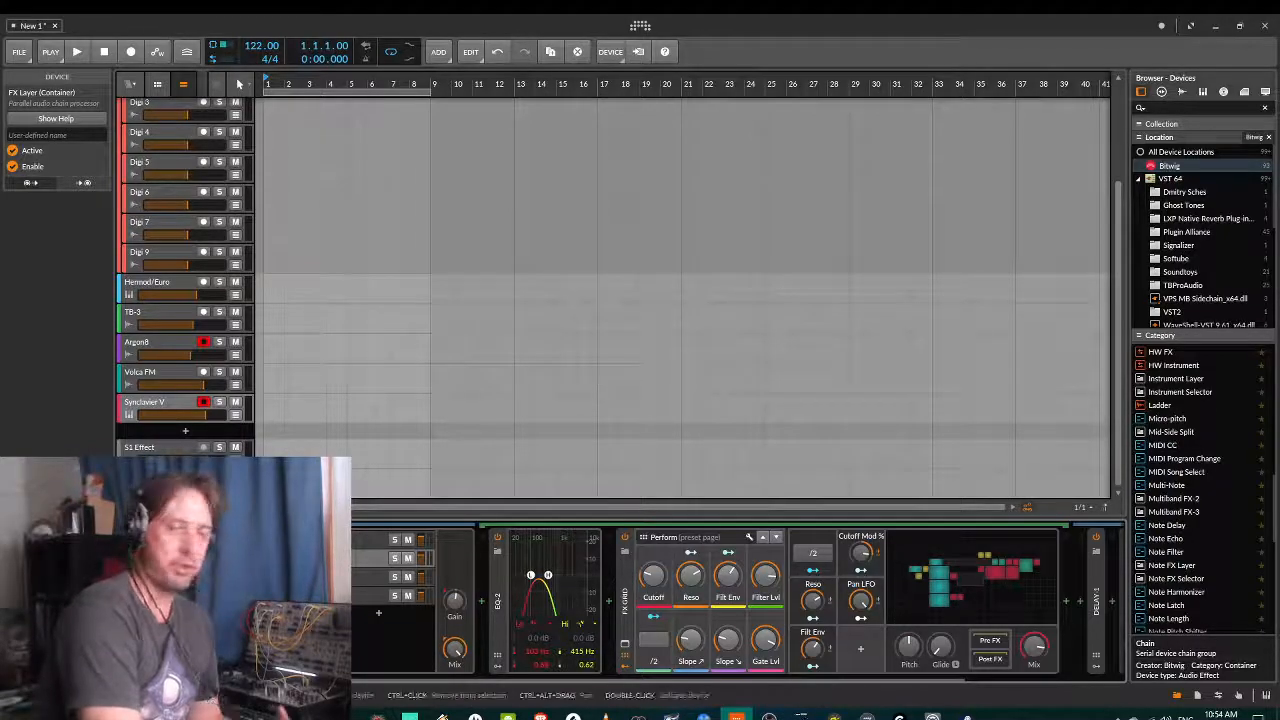
pyautogui.moveTo(795, 686); pyautogui.dragTo(617, 690)
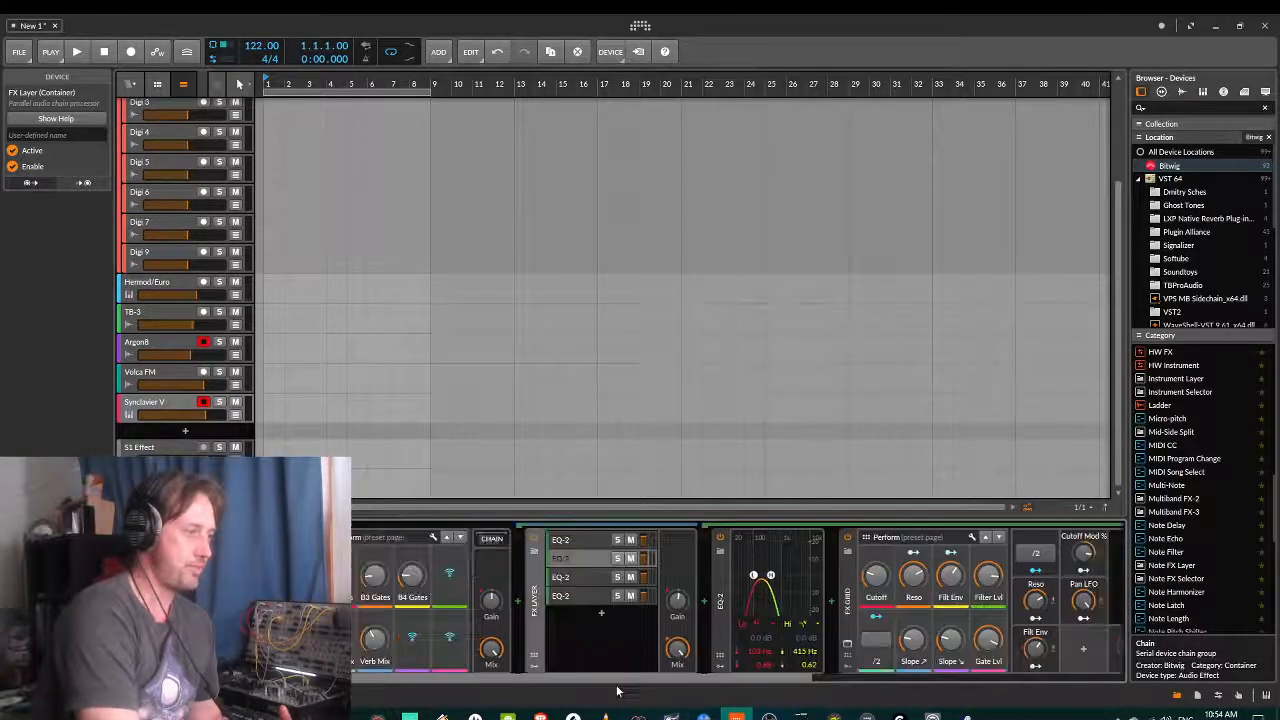
pyautogui.click(581, 540)
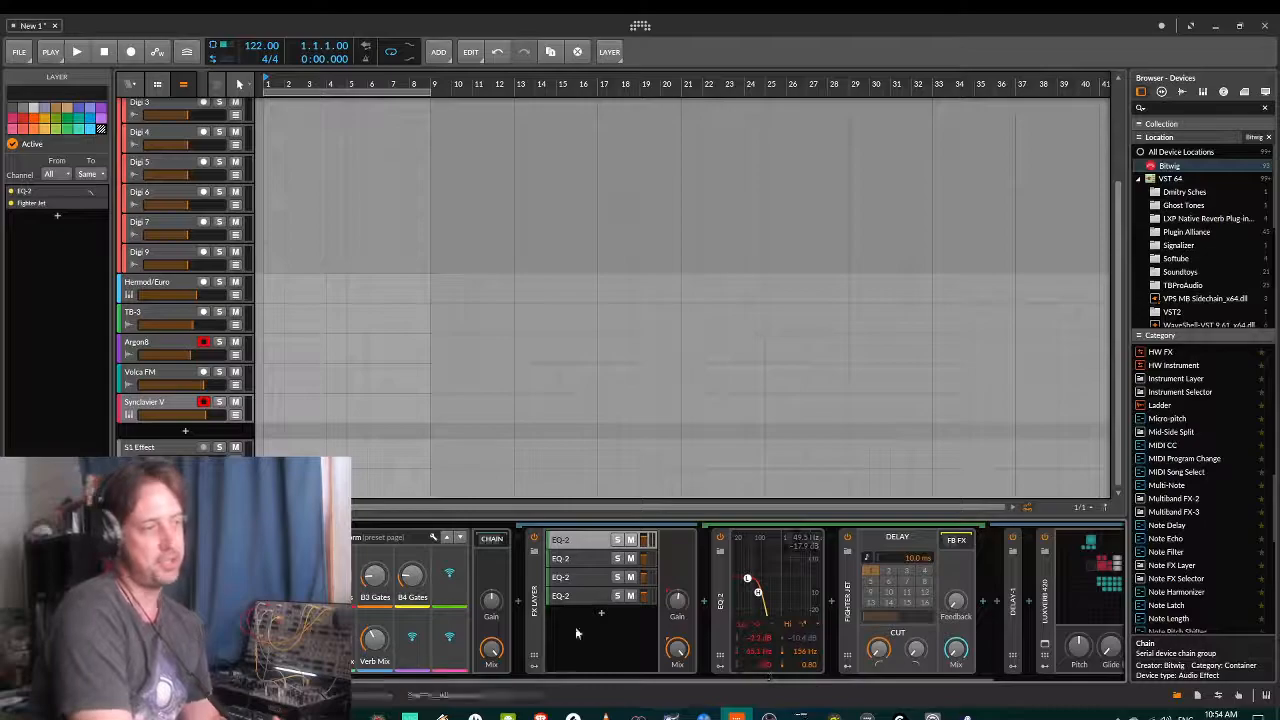
pyautogui.click(584, 560)
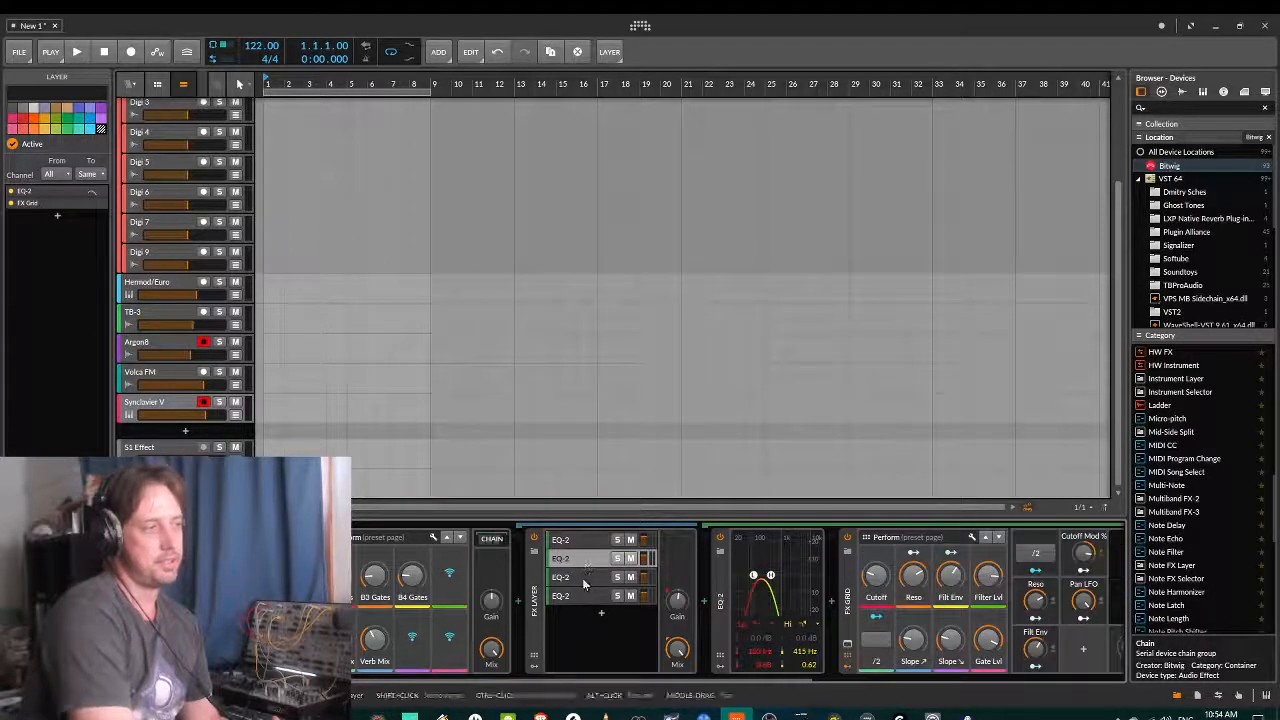
pyautogui.click(582, 577)
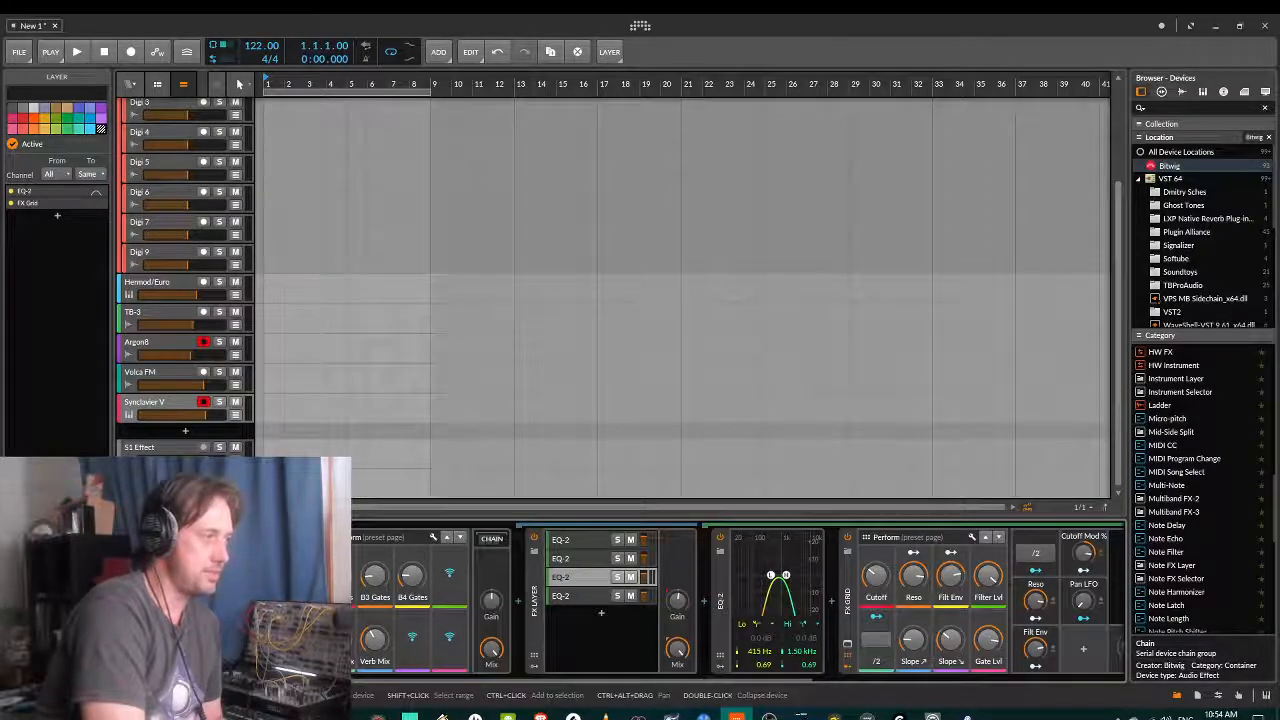
# - Collapse the Chain container, view the Synclavier V instrument in its plug-in window, and close that window
pyautogui.moveTo(529, 545); pyautogui.dragTo(495, 539)
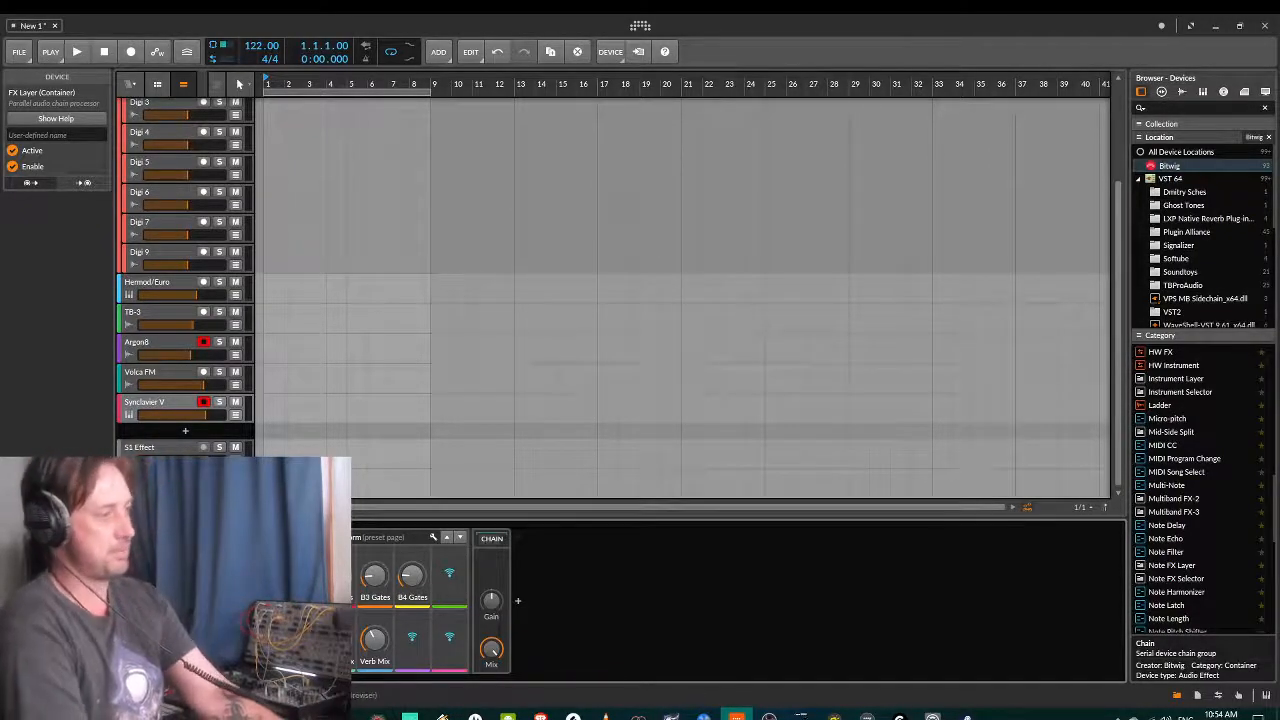
pyautogui.click(288, 600)
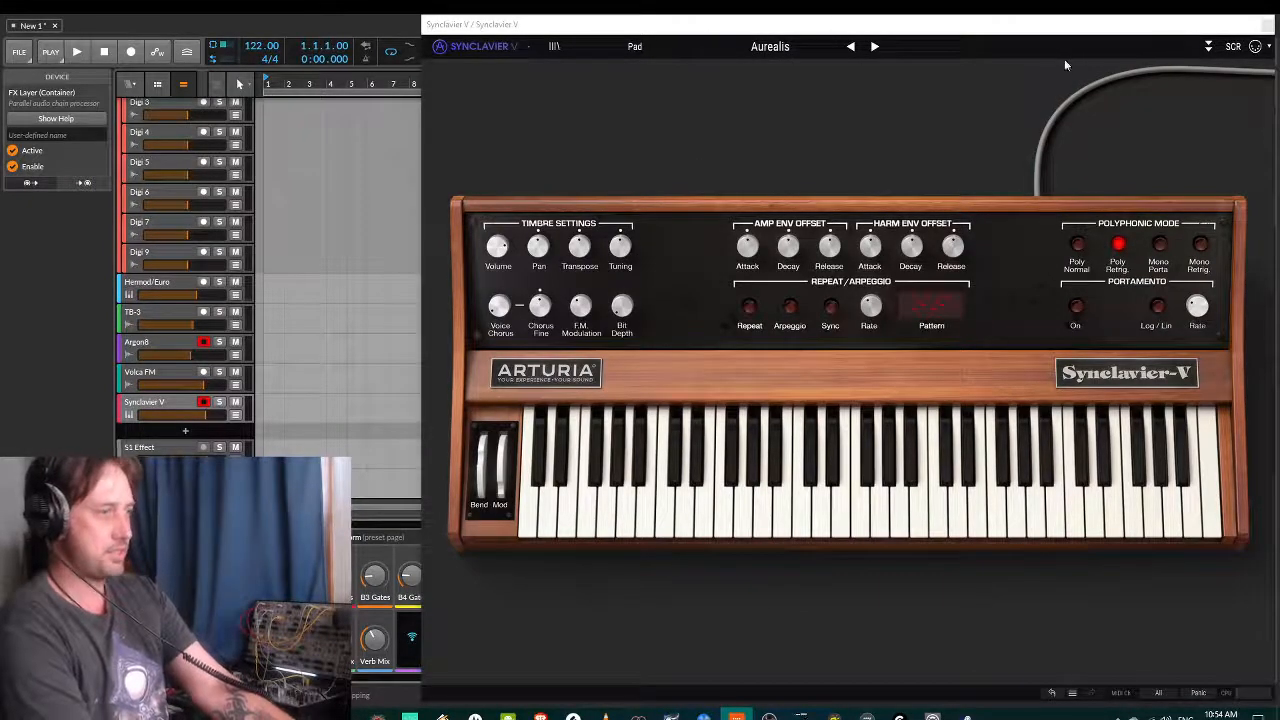
pyautogui.click(1268, 25)
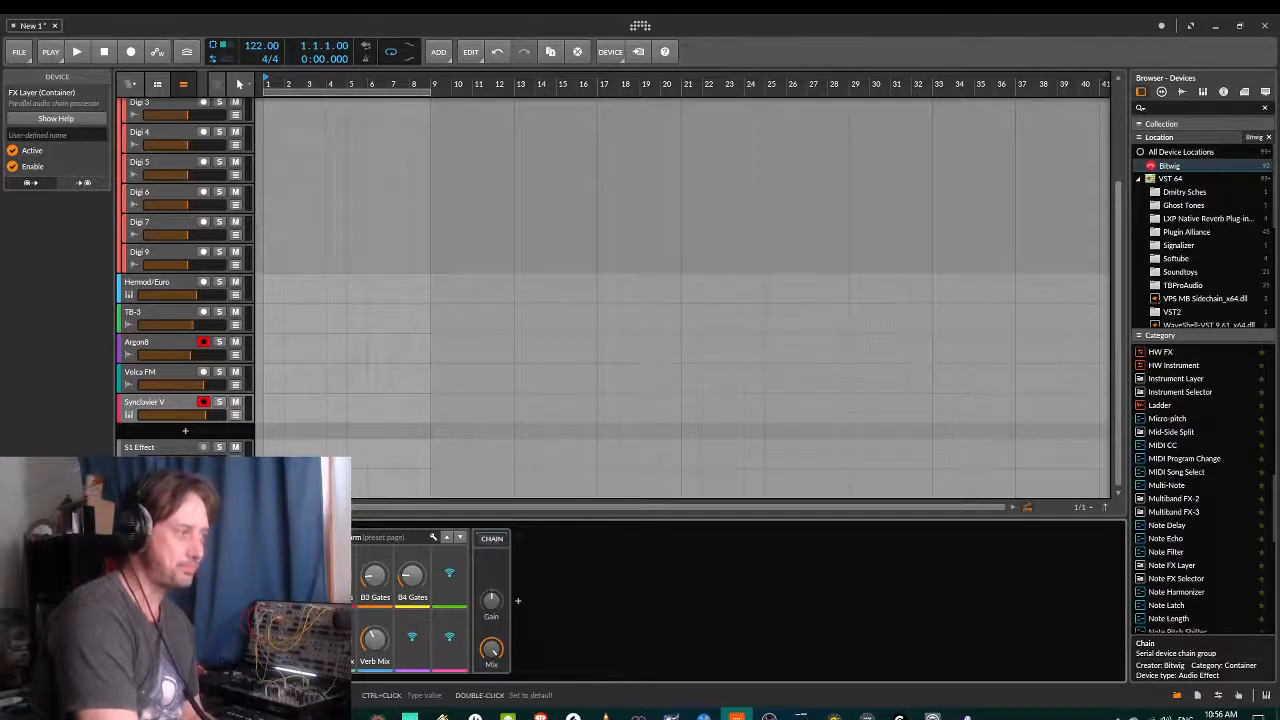
# - Review the expanded Chain container once more and delete it from the Synclavier V track
pyautogui.click(491, 540)
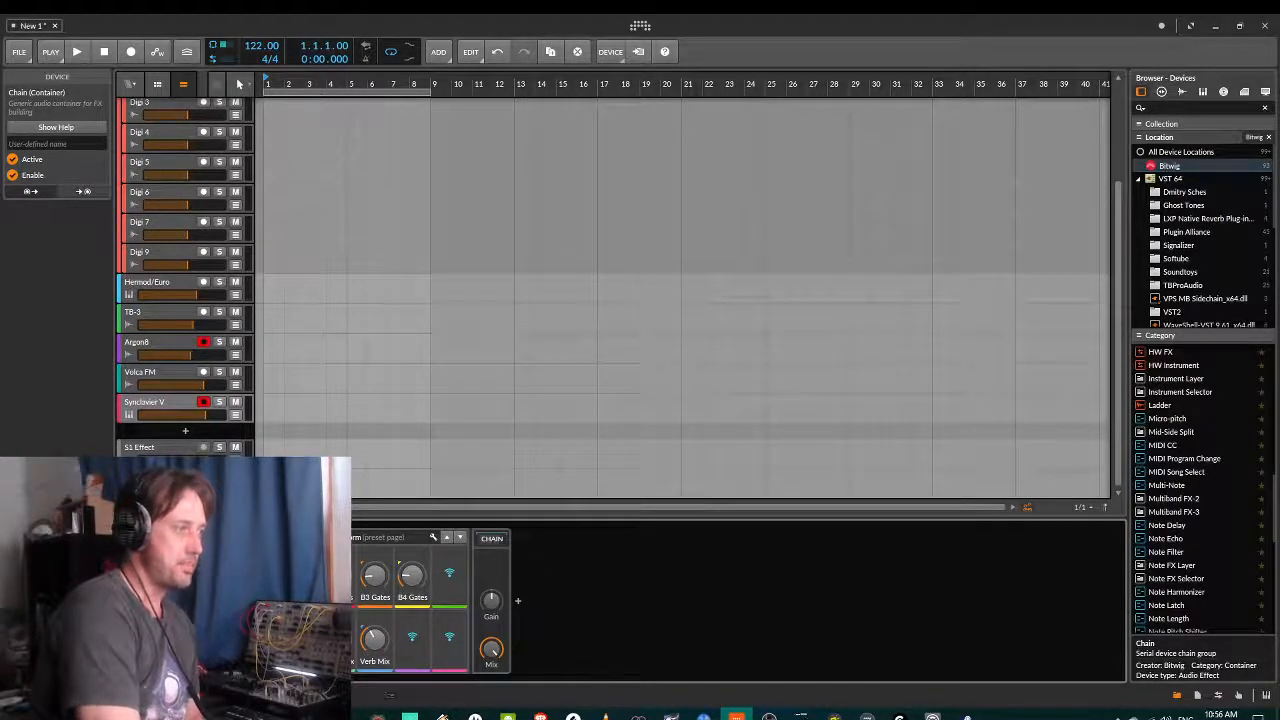
pyautogui.click(505, 540)
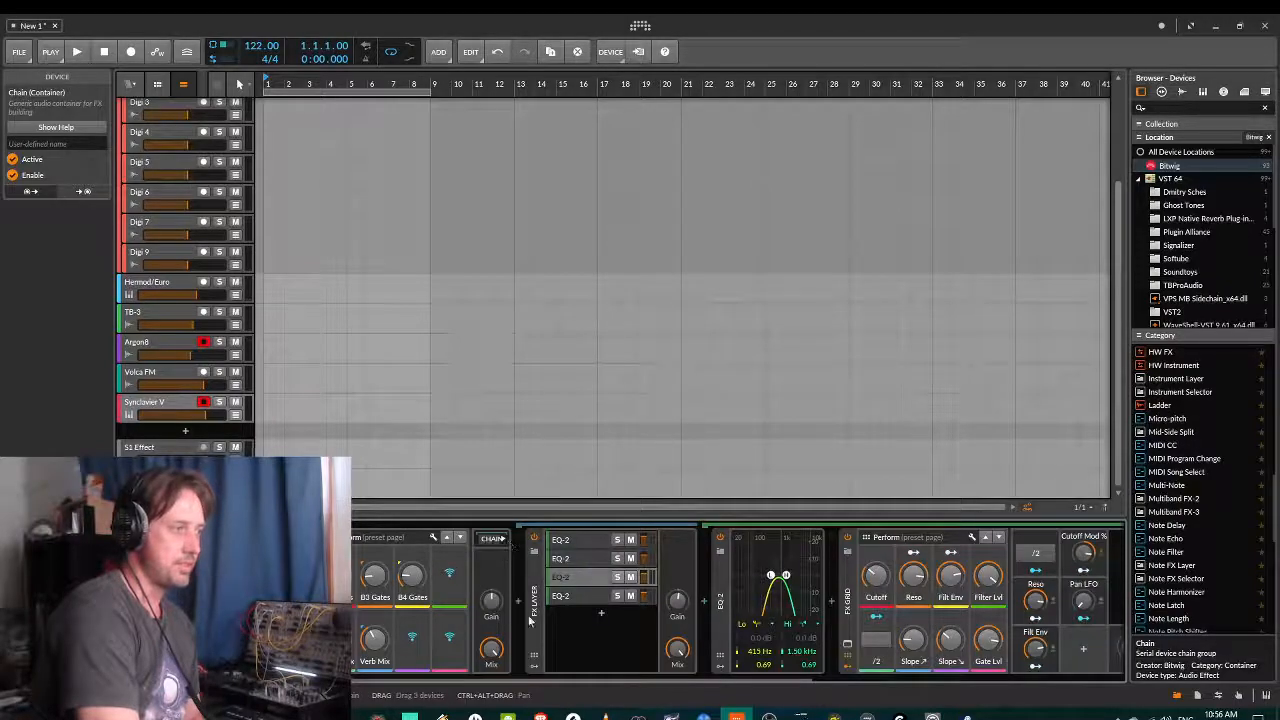
pyautogui.moveTo(611, 688); pyautogui.dragTo(649, 688)
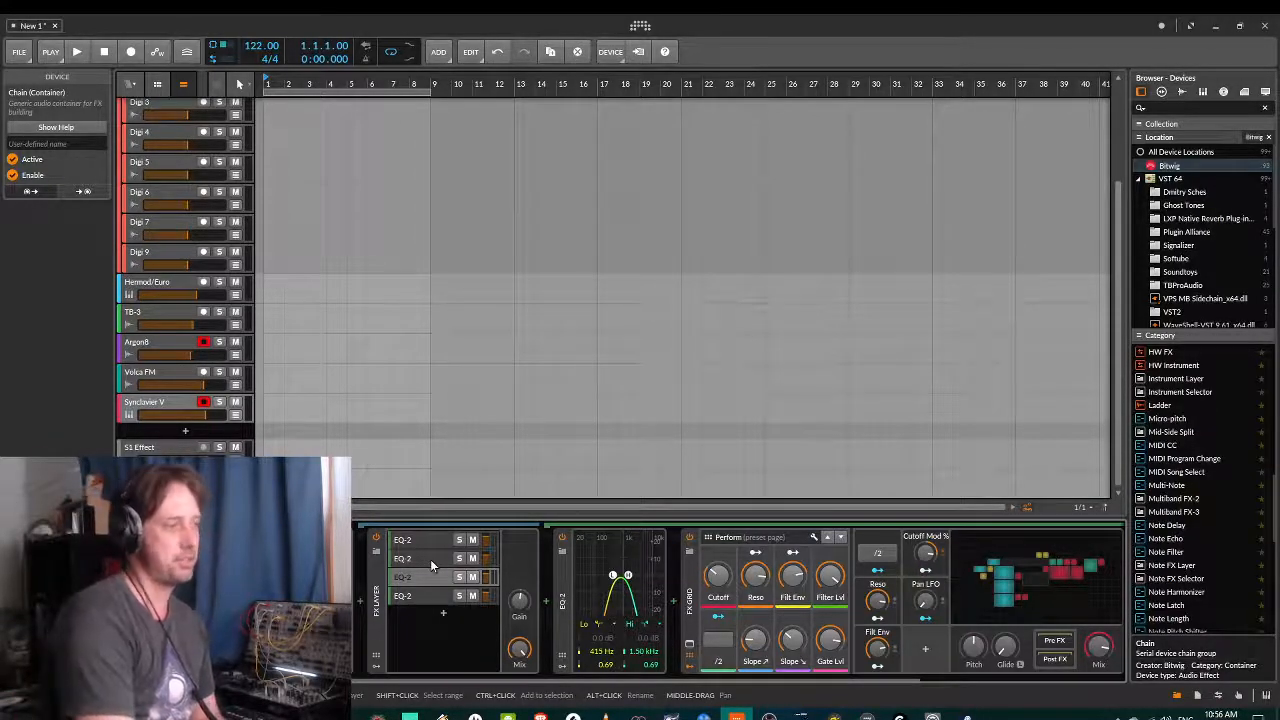
pyautogui.moveTo(601, 683); pyautogui.dragTo(449, 686)
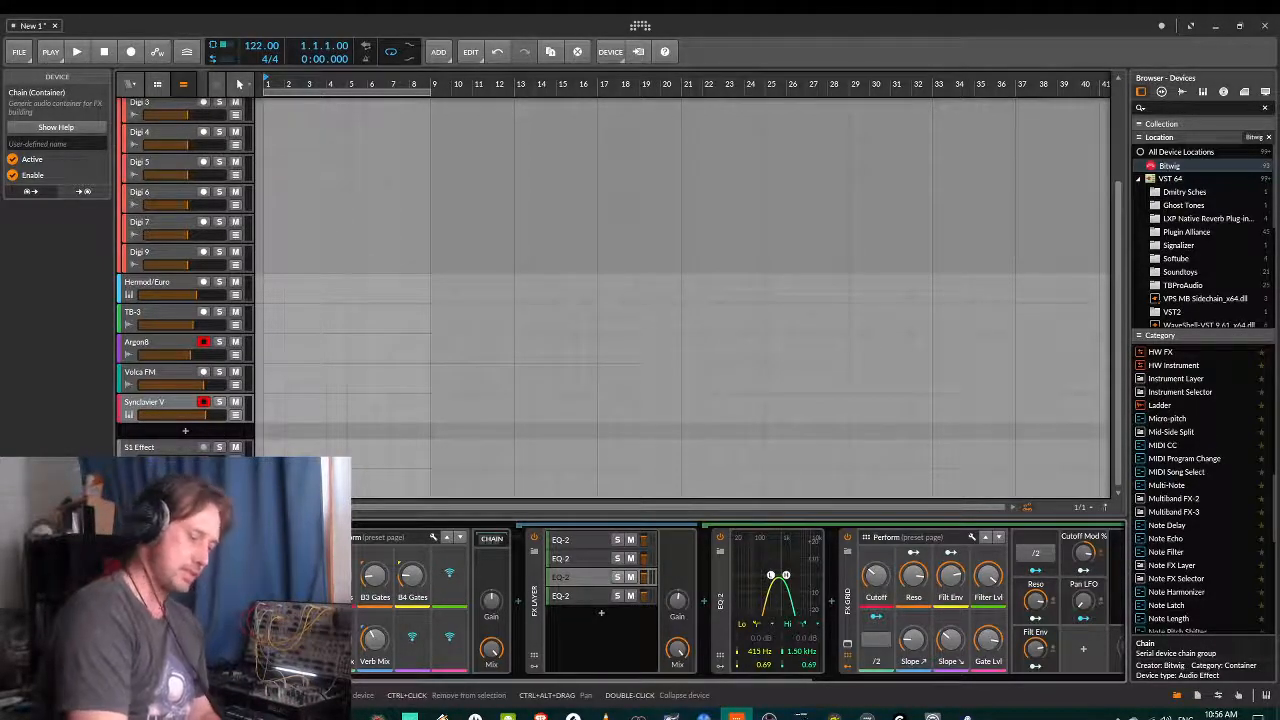
pyautogui.press('Delete')
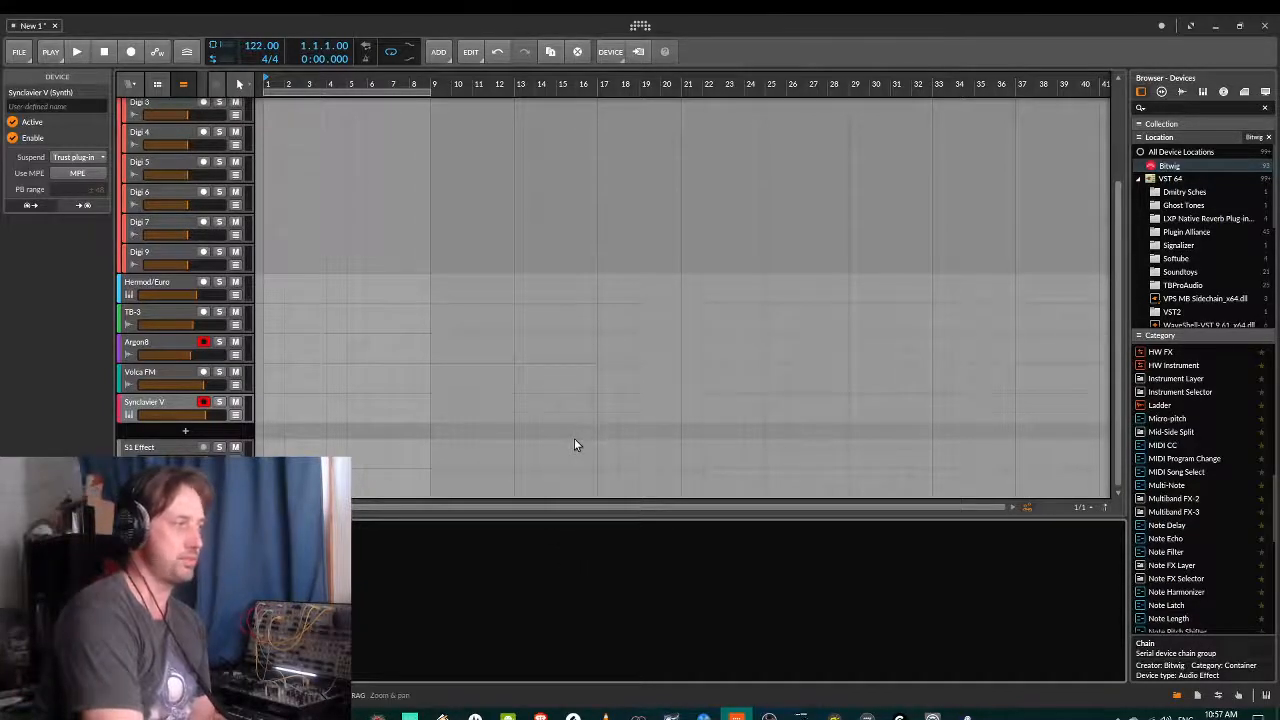
# - Select the Synclavier V track and insert an empty Bitwig Chain container after the Synclavier V instrument
pyautogui.click(403, 437)
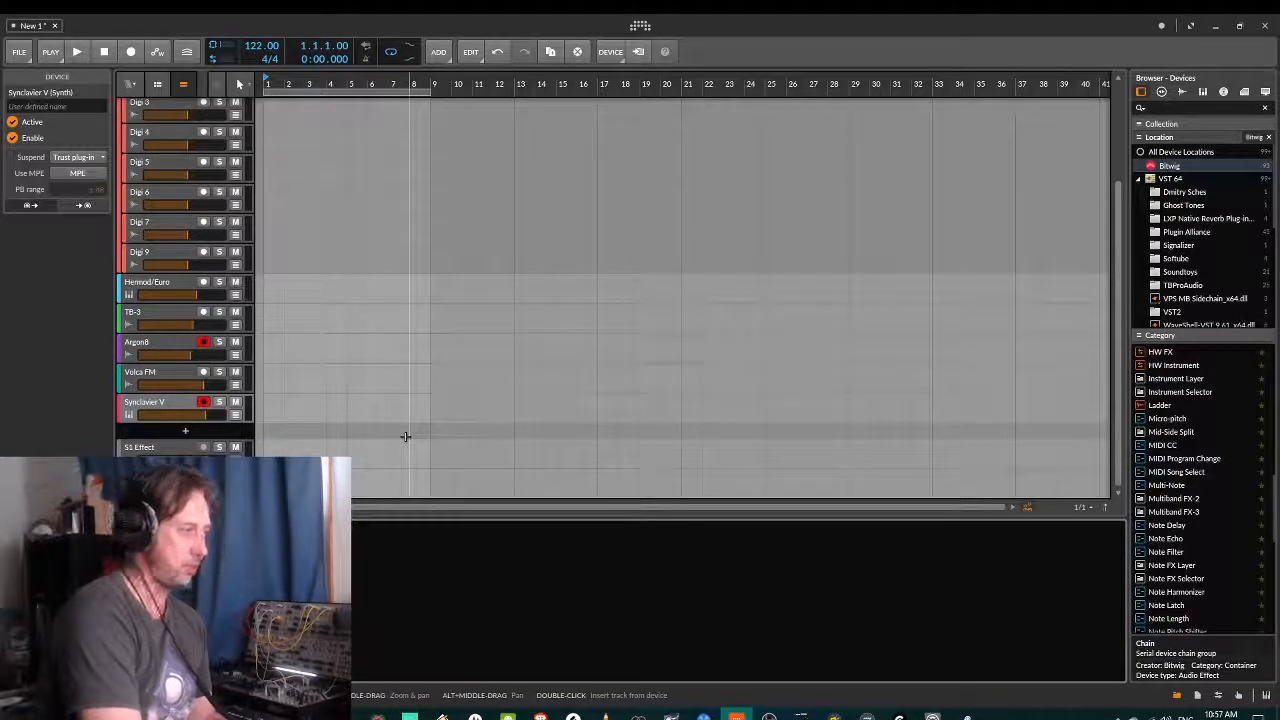
pyautogui.click(177, 402)
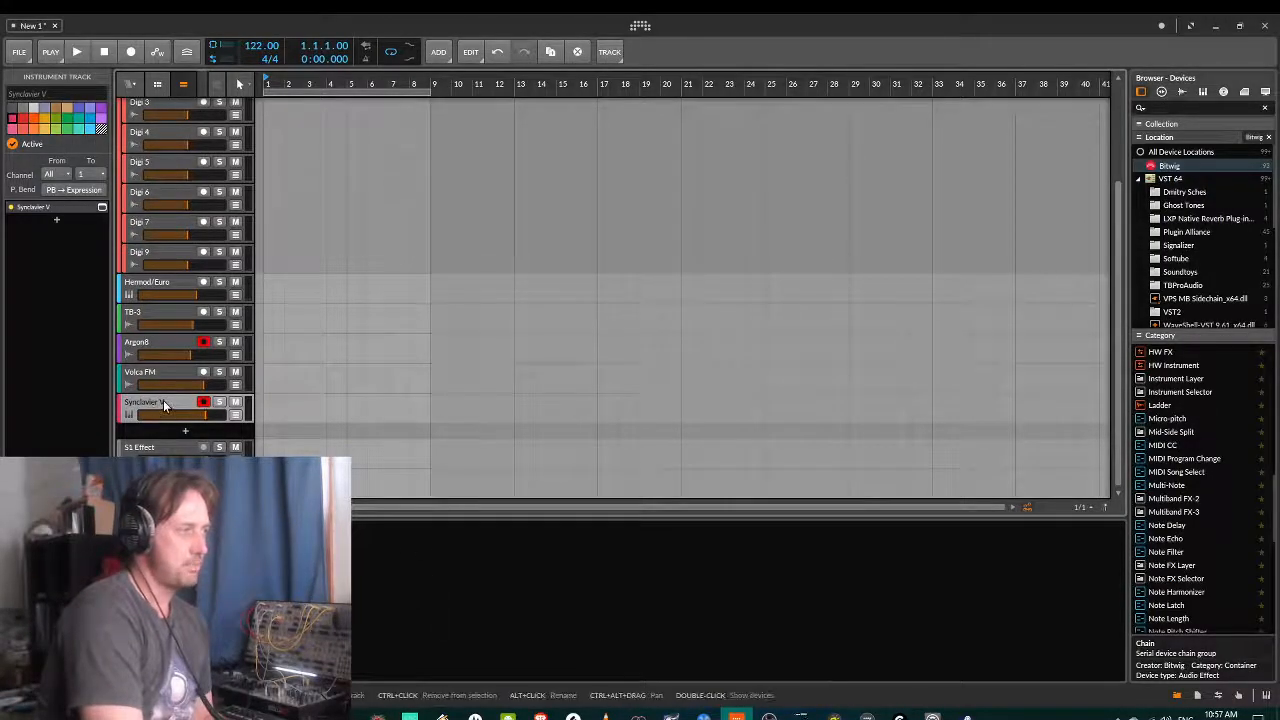
pyautogui.click(158, 590)
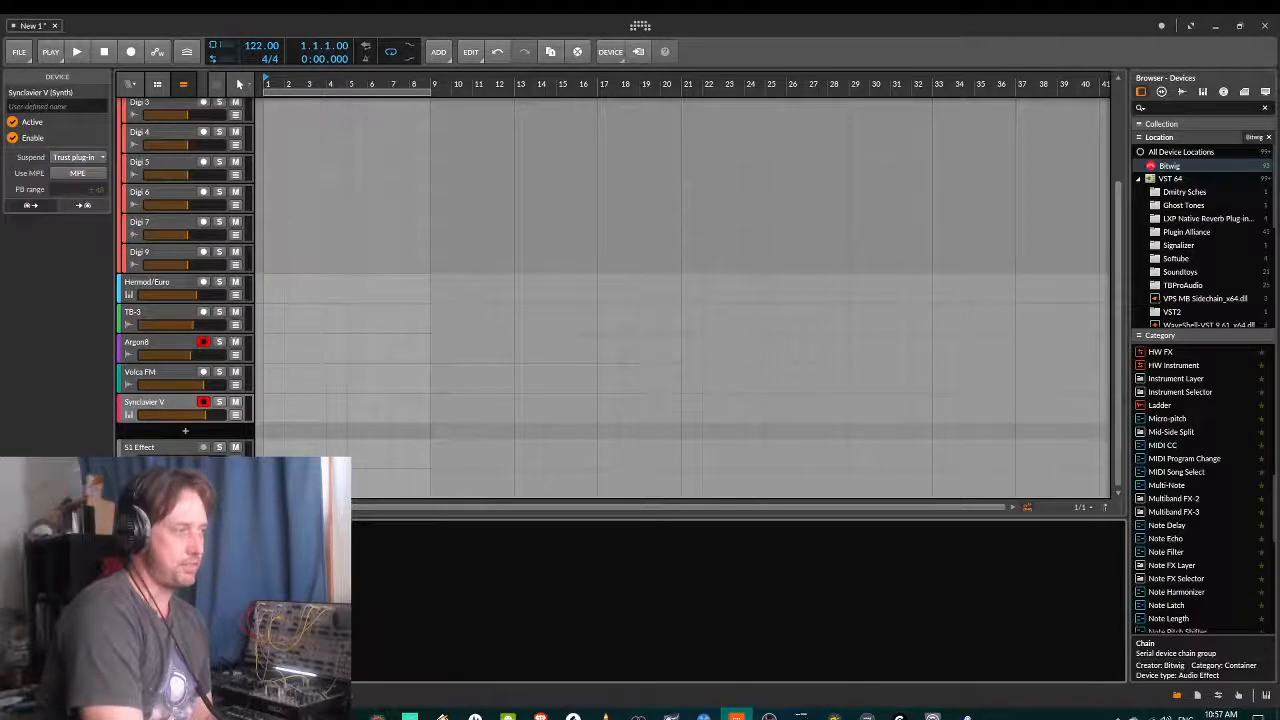
pyautogui.click(175, 406)
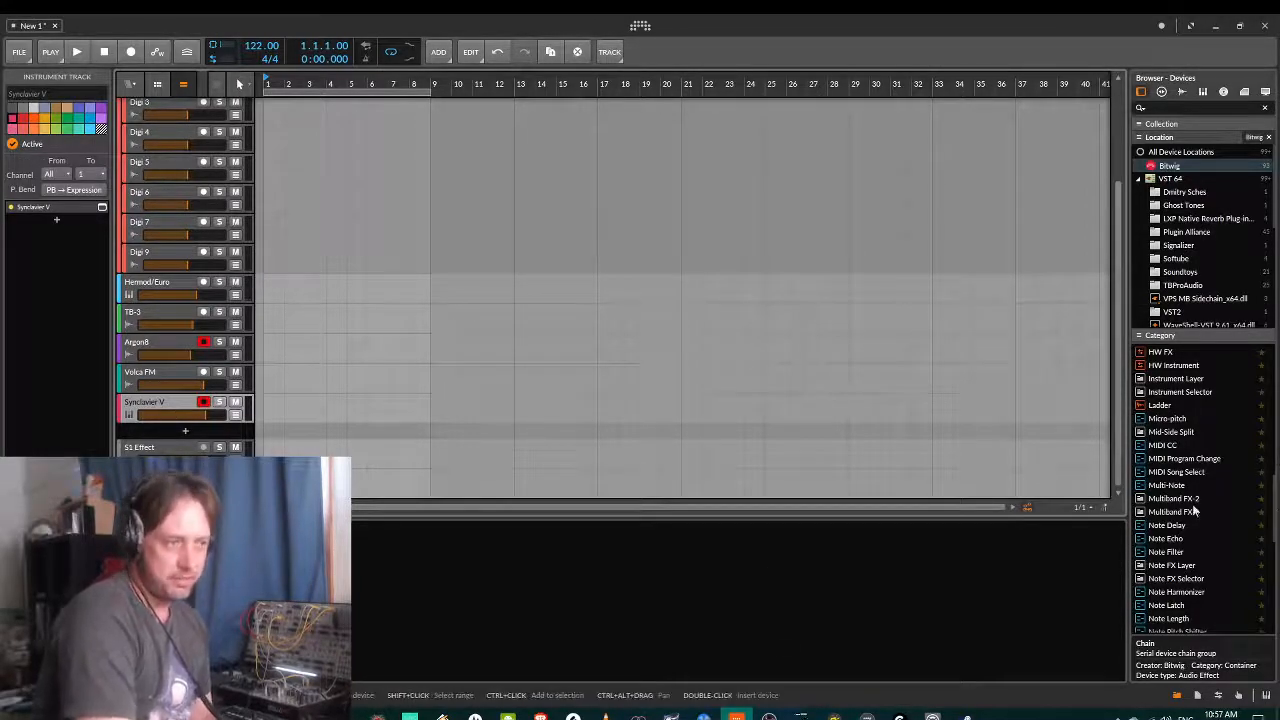
pyautogui.click(1162, 165)
pyautogui.scroll(6, 1205, 461)
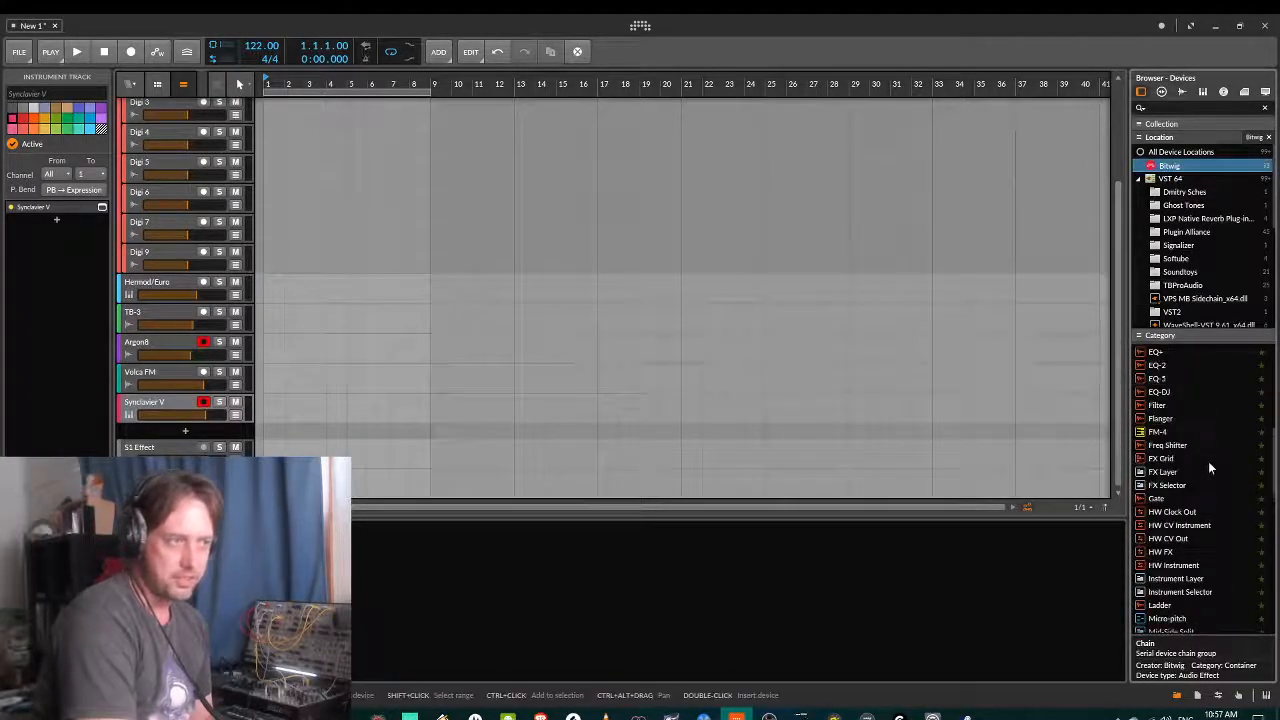
pyautogui.scroll(6, 1190, 500)
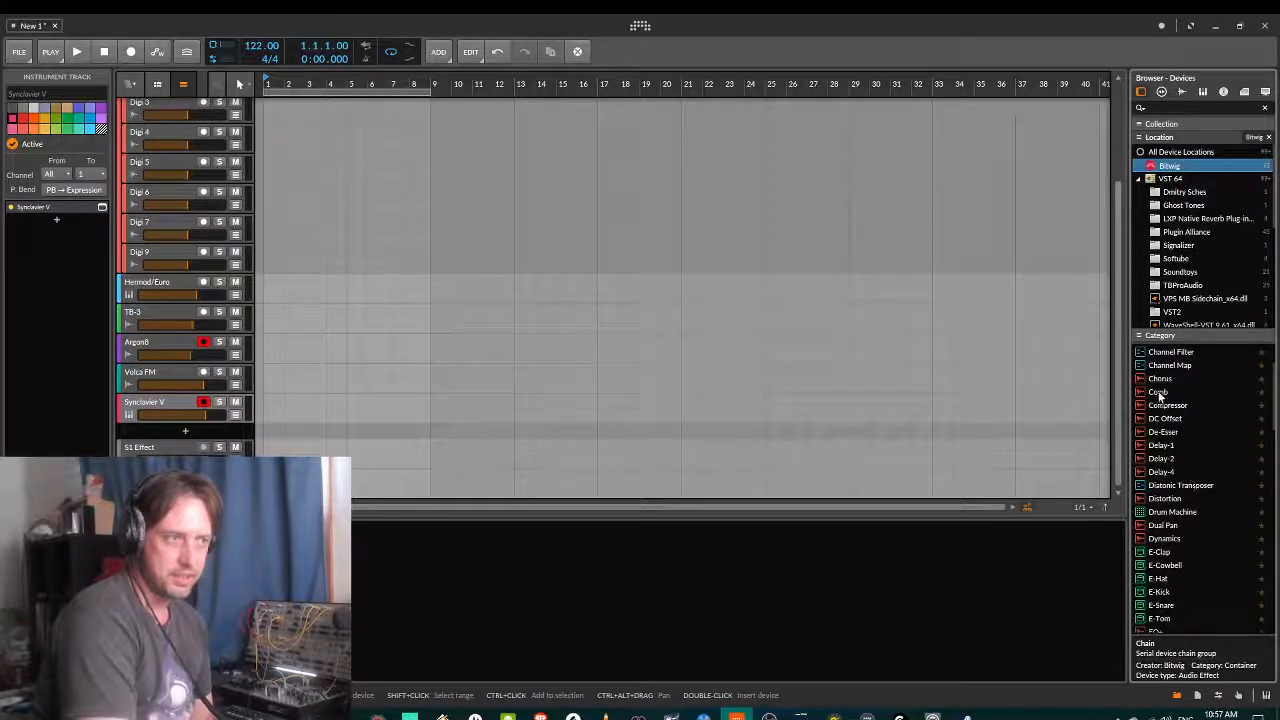
pyautogui.scroll(2, 1183, 455)
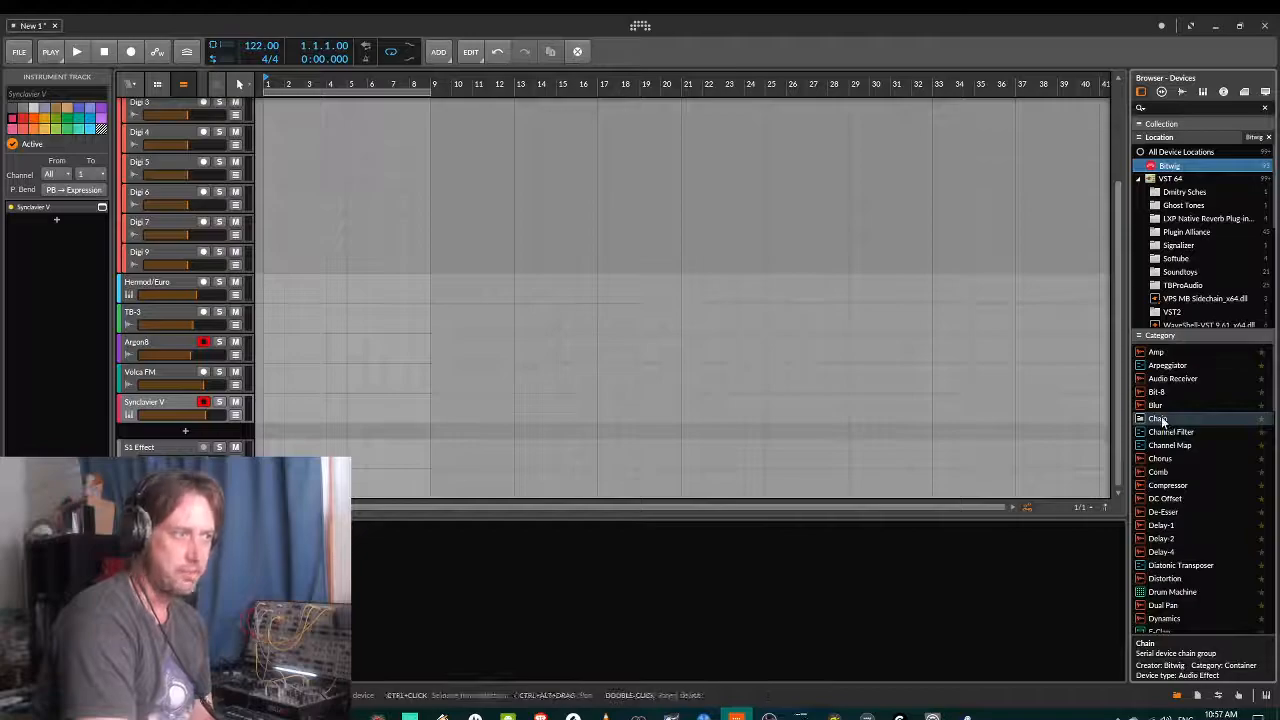
pyautogui.click(1163, 420)
pyautogui.moveTo(864, 600); pyautogui.dragTo(738, 590)
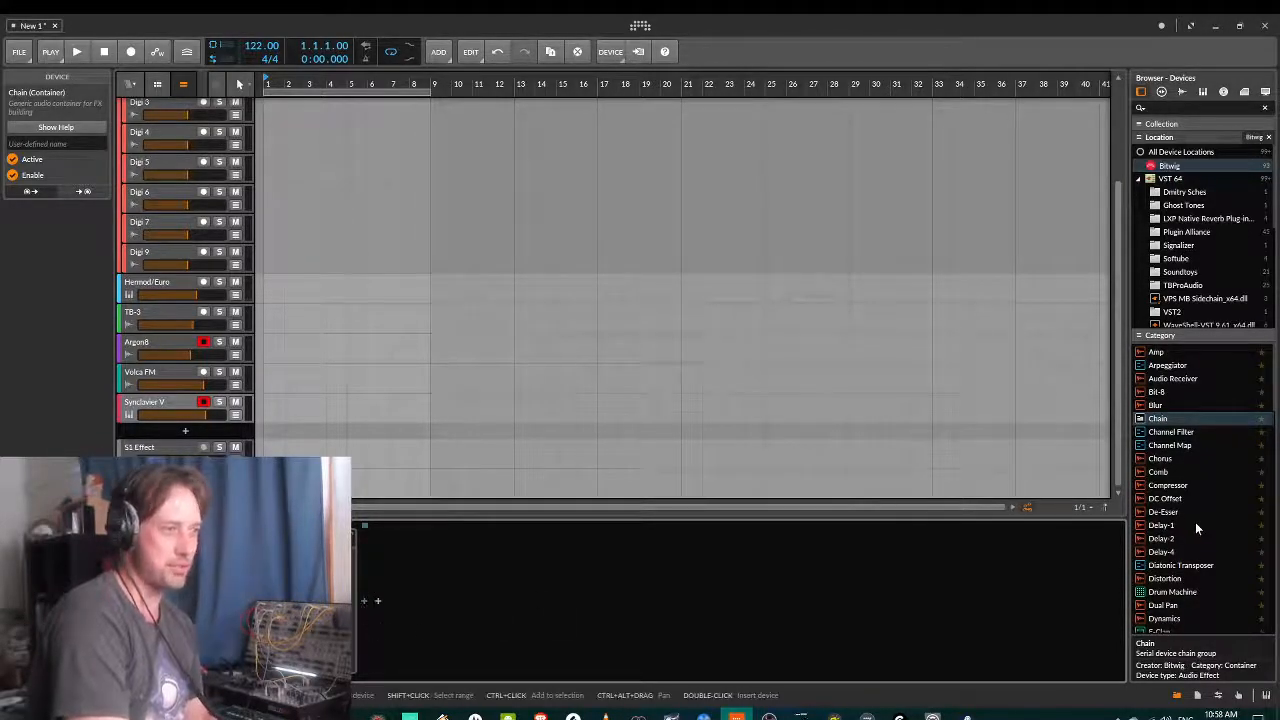
# - Add an FX Layer container inside the new Chain
pyautogui.scroll(-4, 1195, 528)
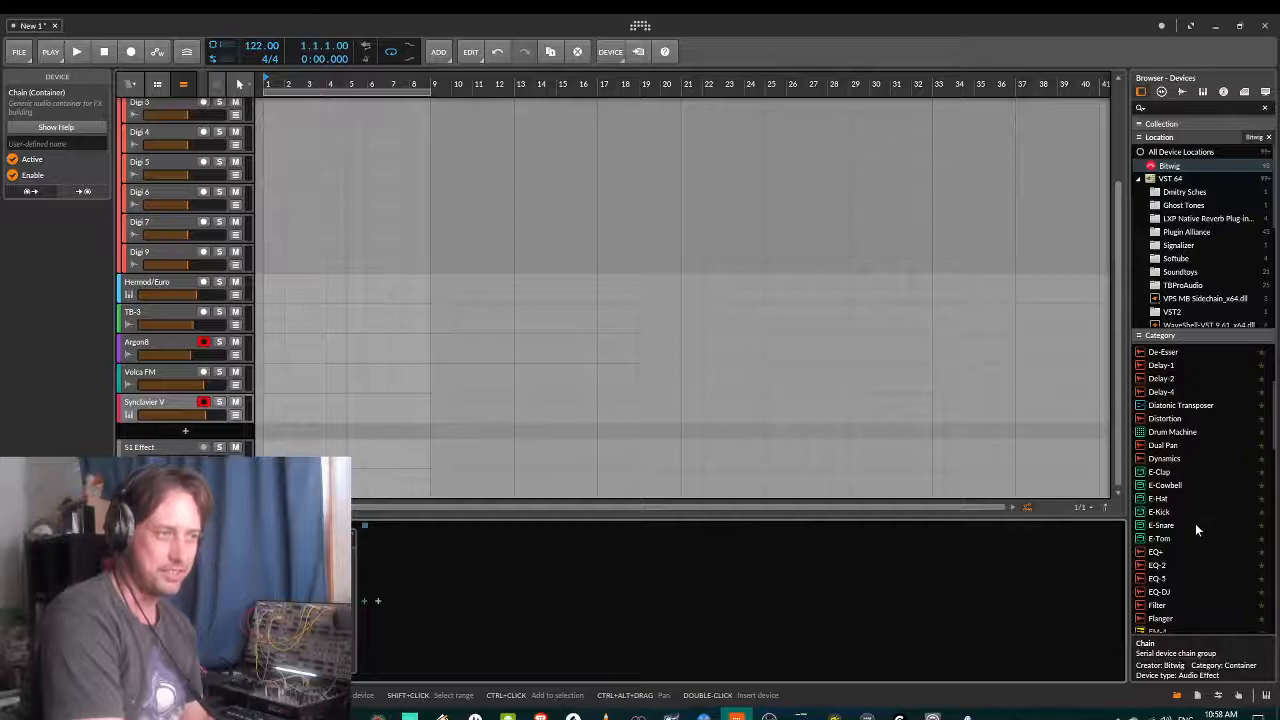
pyautogui.scroll(-2, 1195, 528)
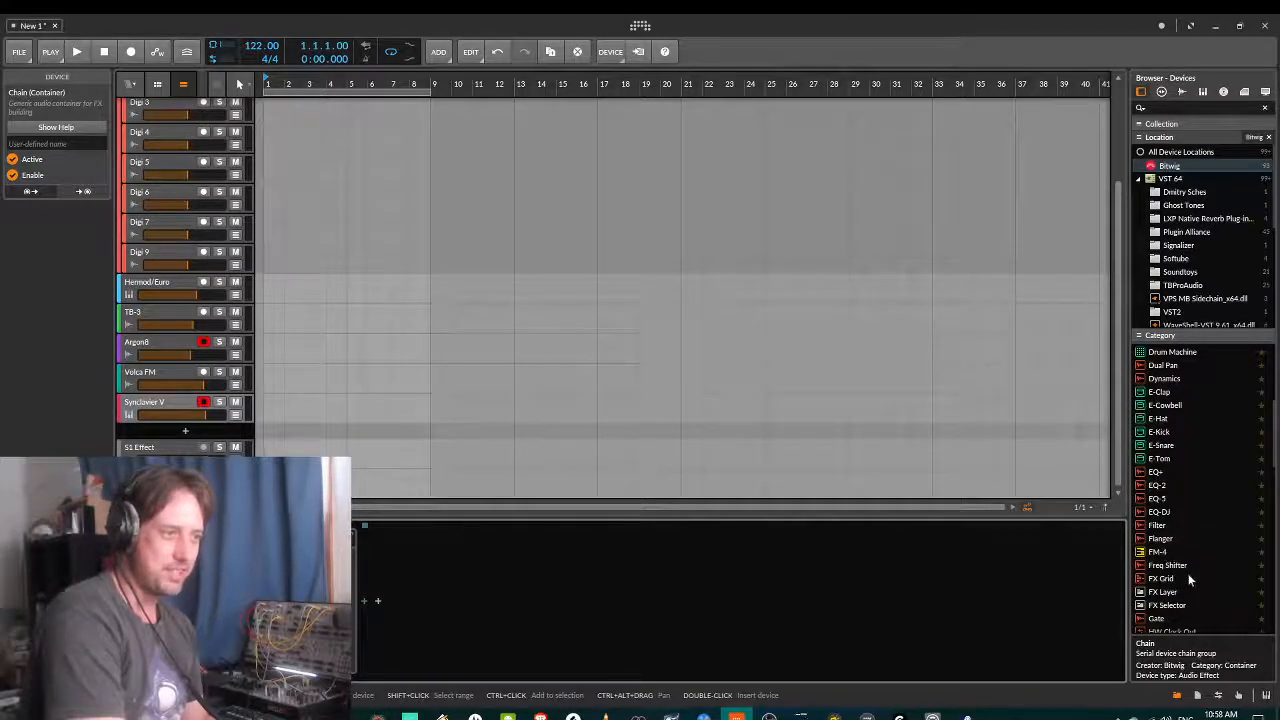
pyautogui.moveTo(1163, 592); pyautogui.dragTo(365, 605)
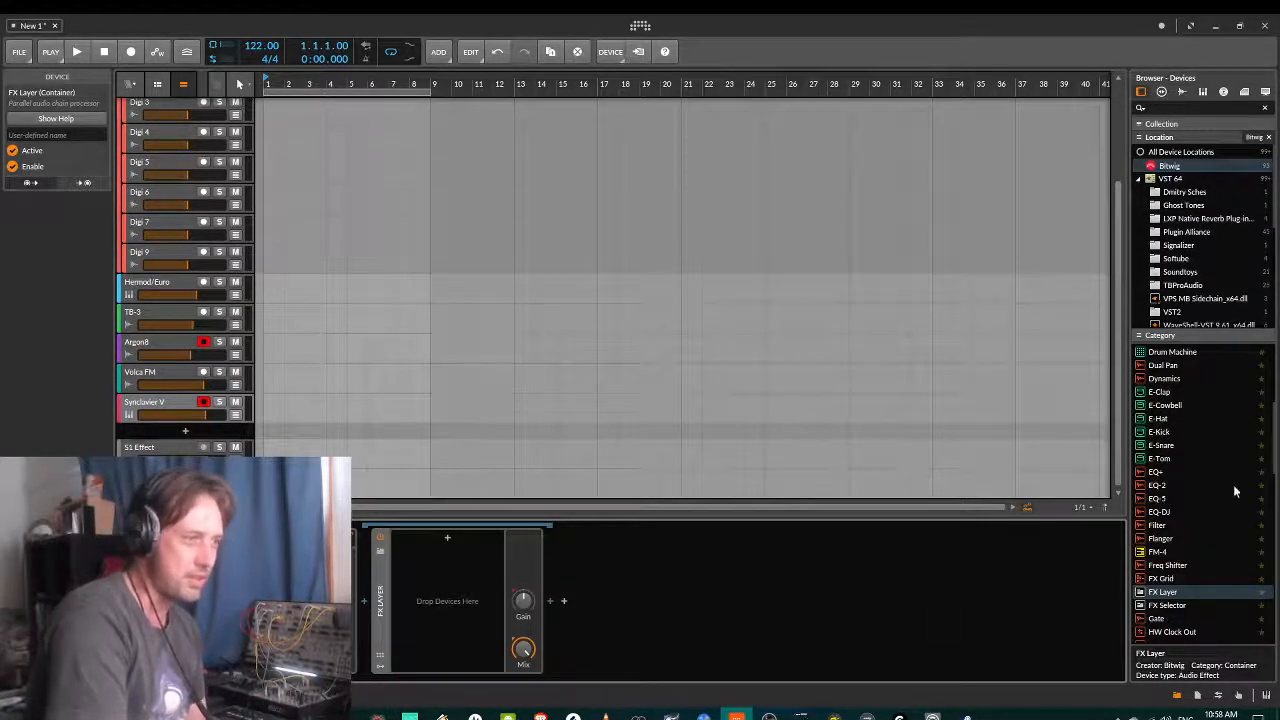
# - Add an EQ-2 as the first layer of the FX Layer and duplicate that layer three times
pyautogui.click(1156, 486)
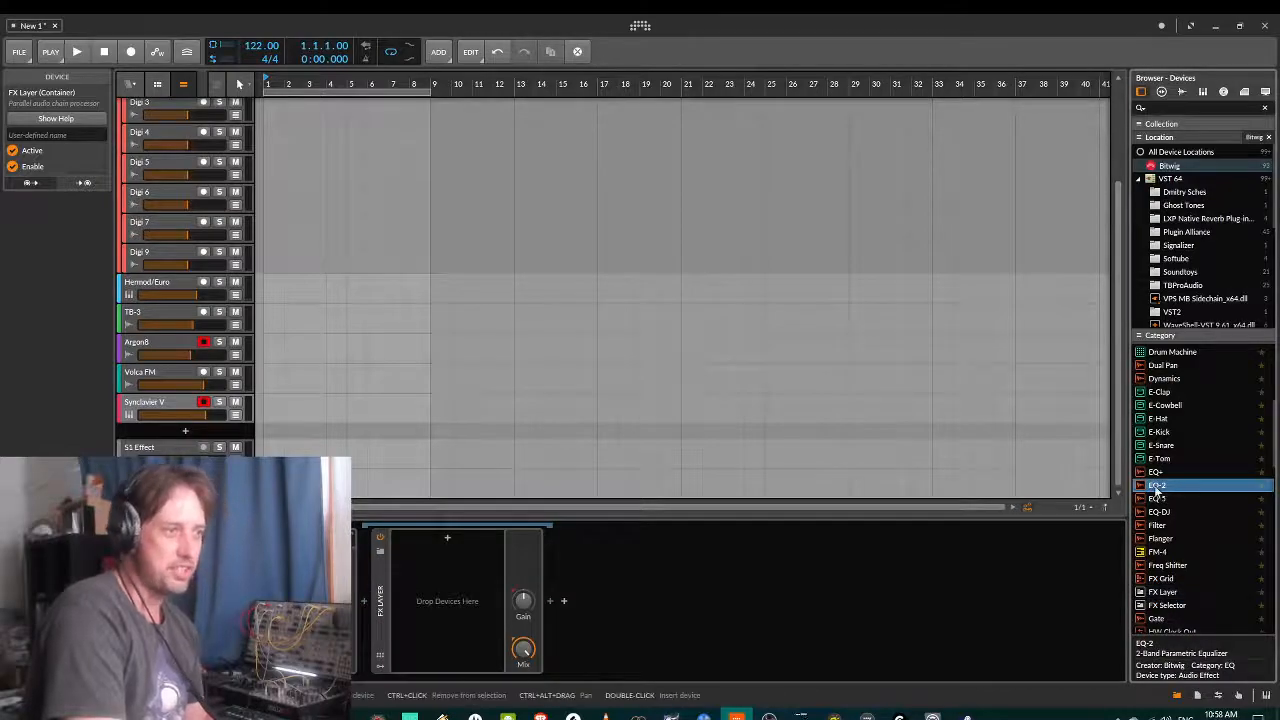
pyautogui.moveTo(1133, 487); pyautogui.dragTo(424, 550)
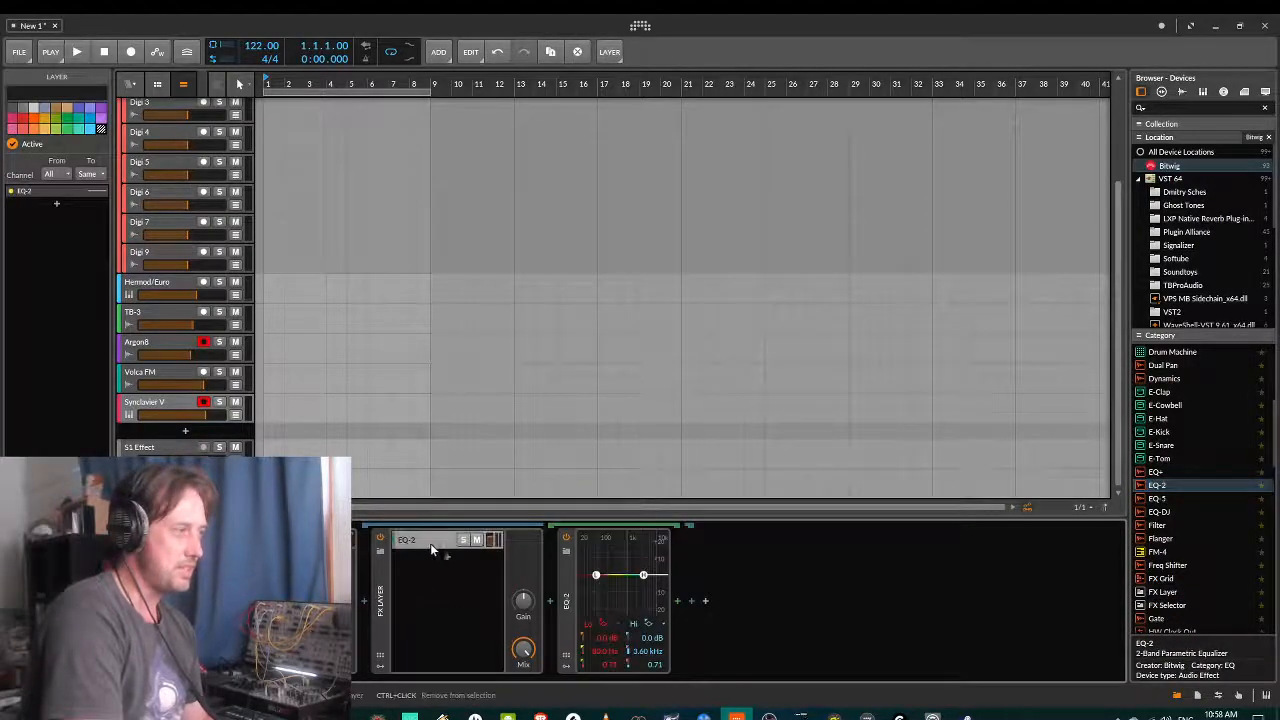
pyautogui.hotkey('ctrl', 'd')
pyautogui.hotkey('ctrl', 'd')
pyautogui.hotkey('ctrl', 'd')
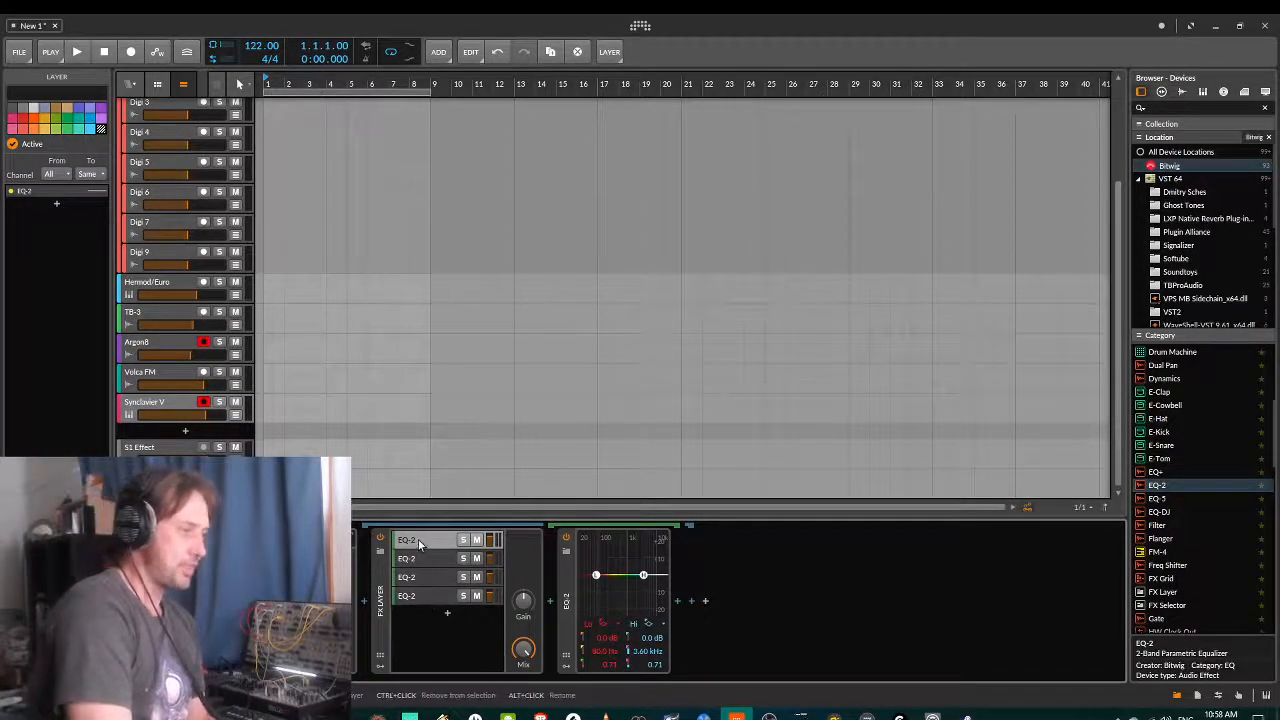
# - Set the high band of the first layer's EQ-2 to Low-pass (4-pole) at 109 Hz after checking the four layers
pyautogui.click(420, 544)
pyautogui.click(425, 560)
pyautogui.click(421, 580)
pyautogui.click(419, 598)
pyautogui.click(420, 542)
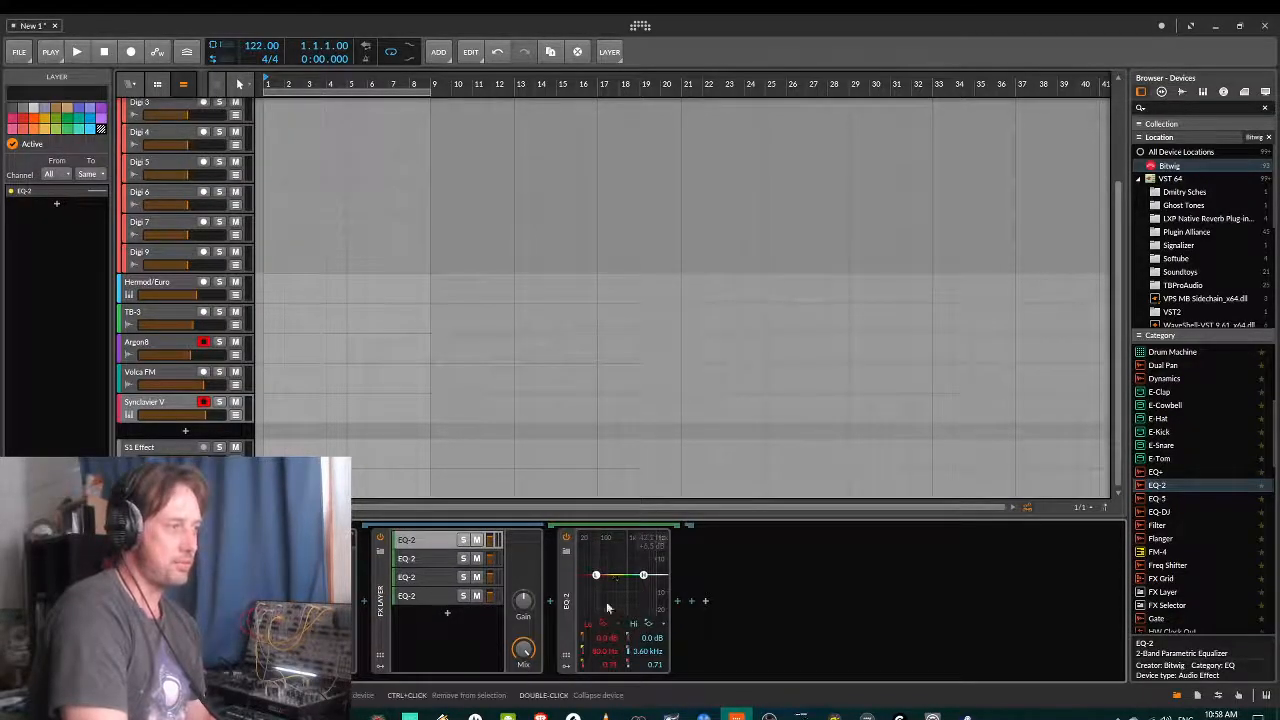
pyautogui.click(578, 576)
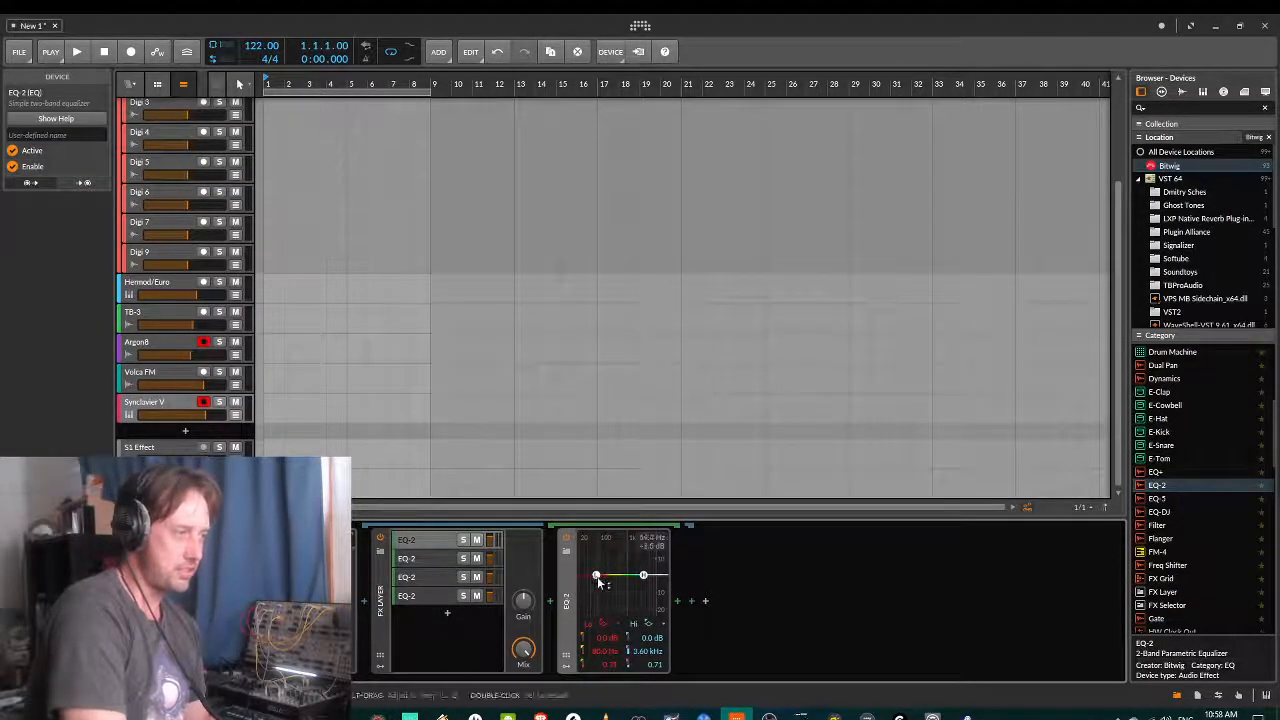
pyautogui.moveTo(644, 577); pyautogui.dragTo(632, 587)
pyautogui.click(650, 625)
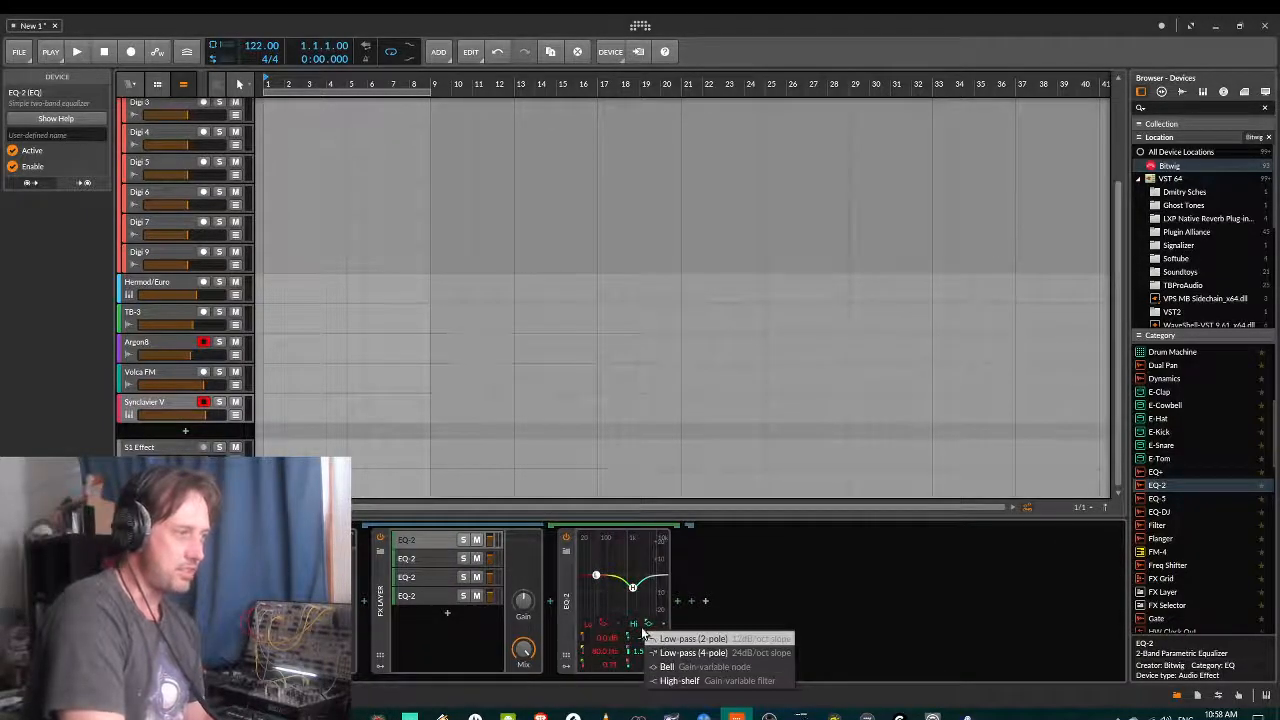
pyautogui.click(695, 653)
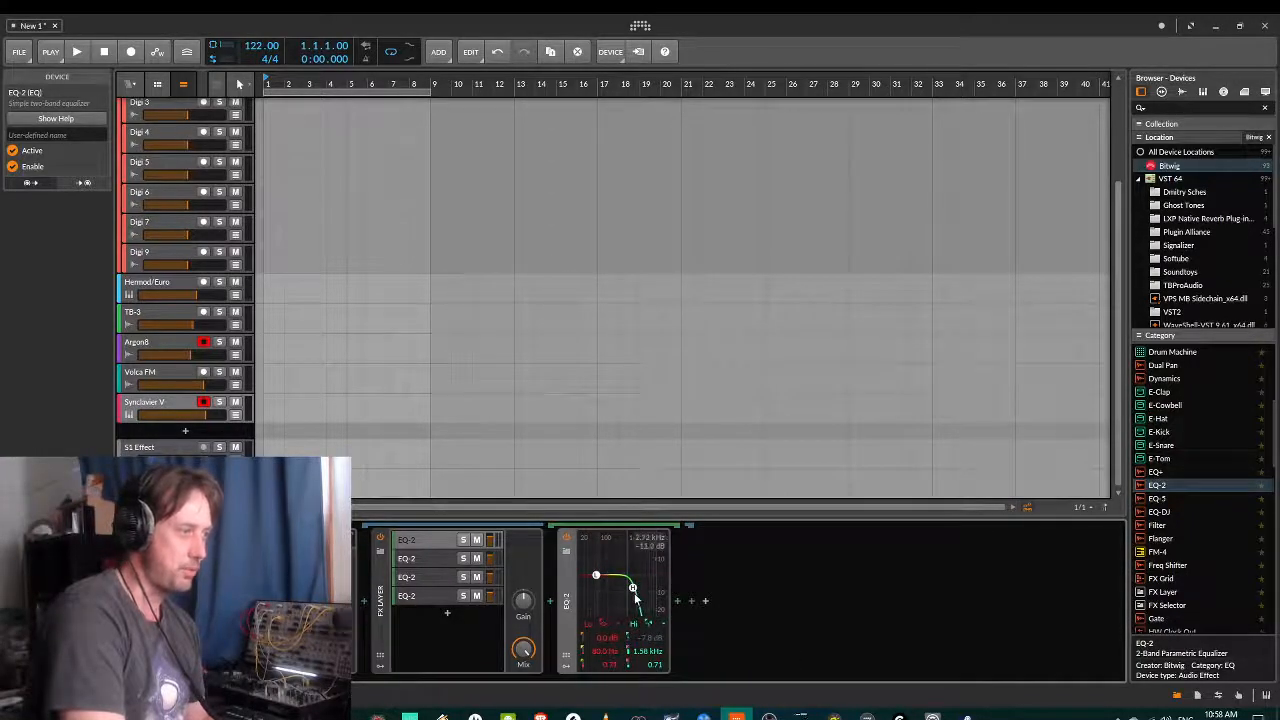
pyautogui.moveTo(633, 592); pyautogui.dragTo(600, 592)
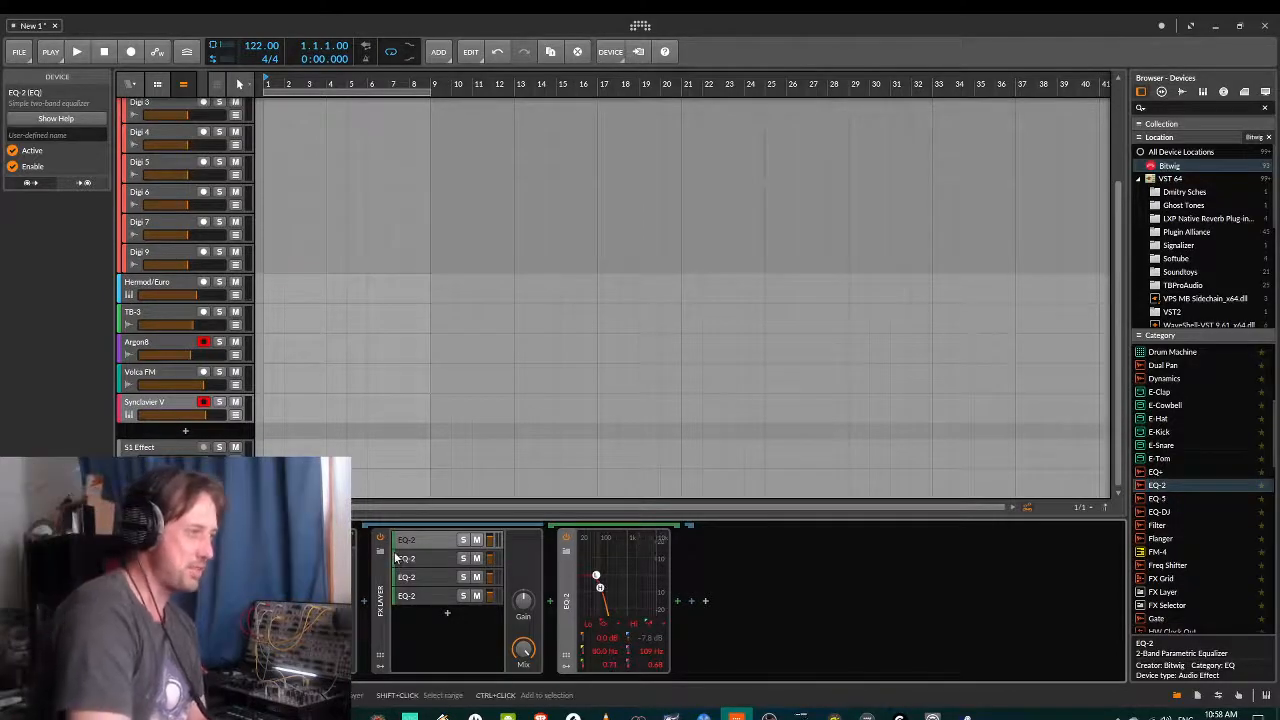
# - Set the low band of the second layer's EQ-2 to a high-pass filter at 109 Hz
pyautogui.click(427, 558)
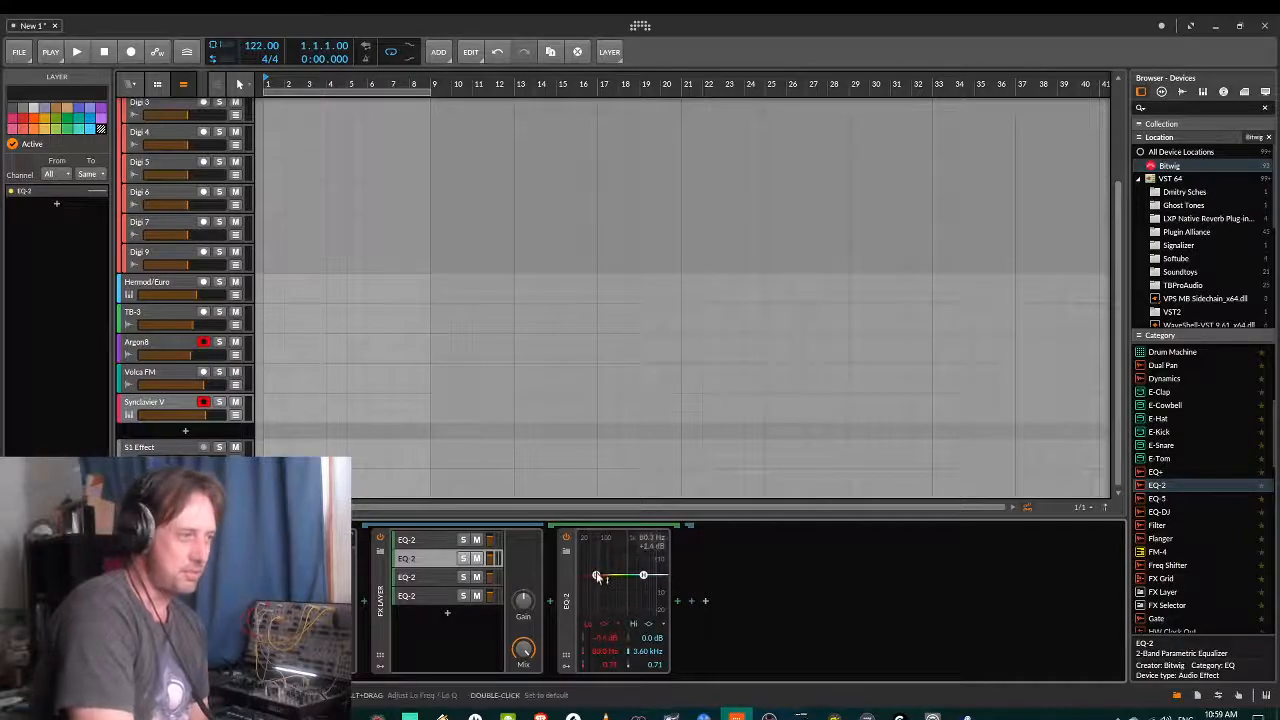
pyautogui.moveTo(597, 576); pyautogui.dragTo(600, 576)
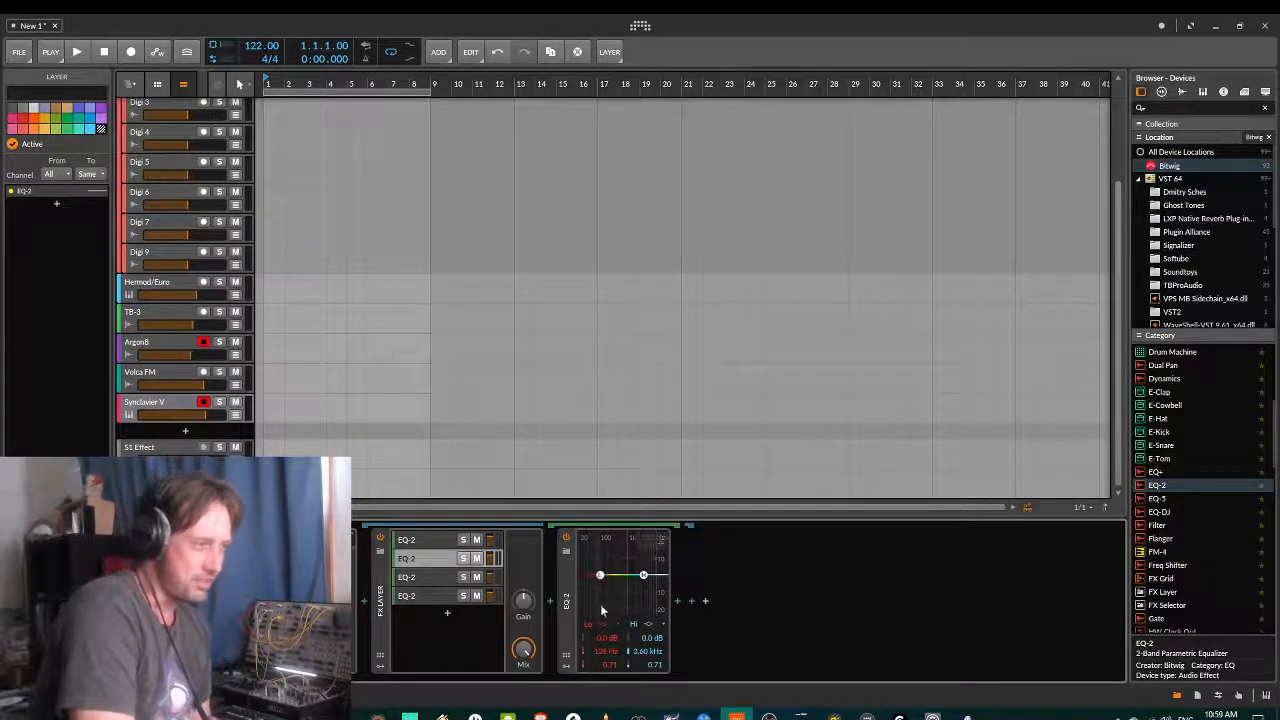
pyautogui.click(604, 625)
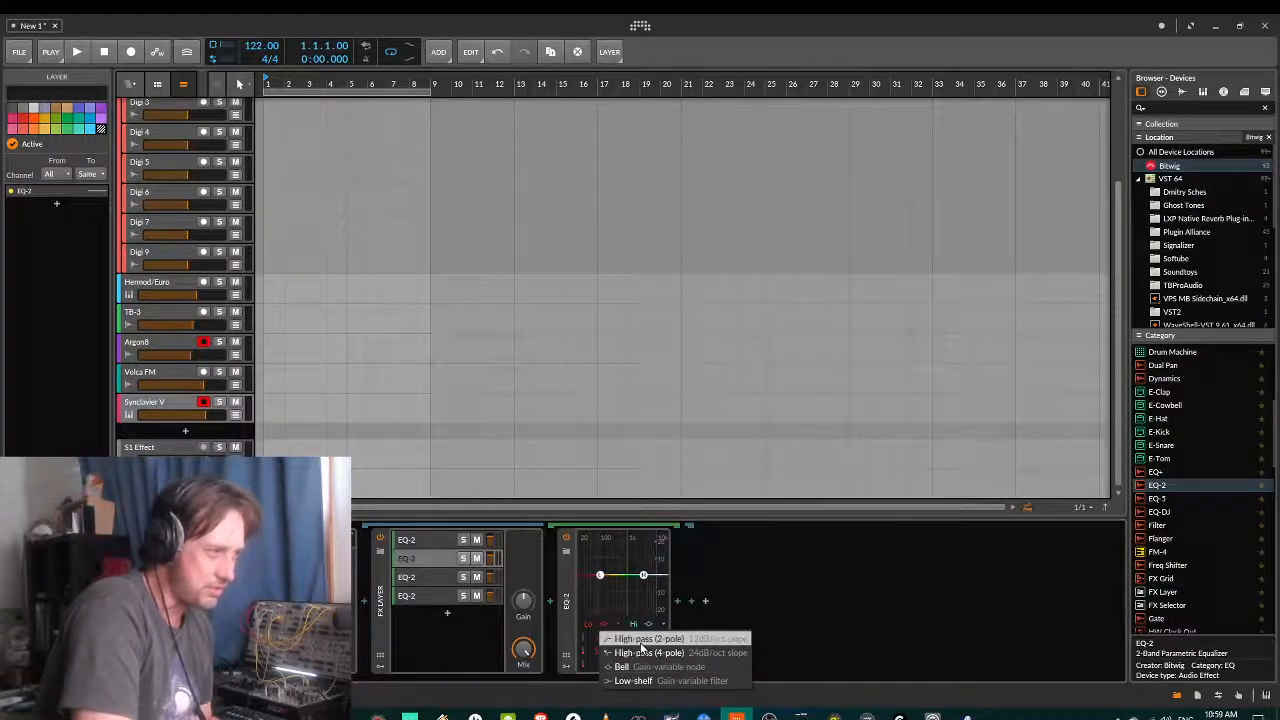
pyautogui.click(641, 640)
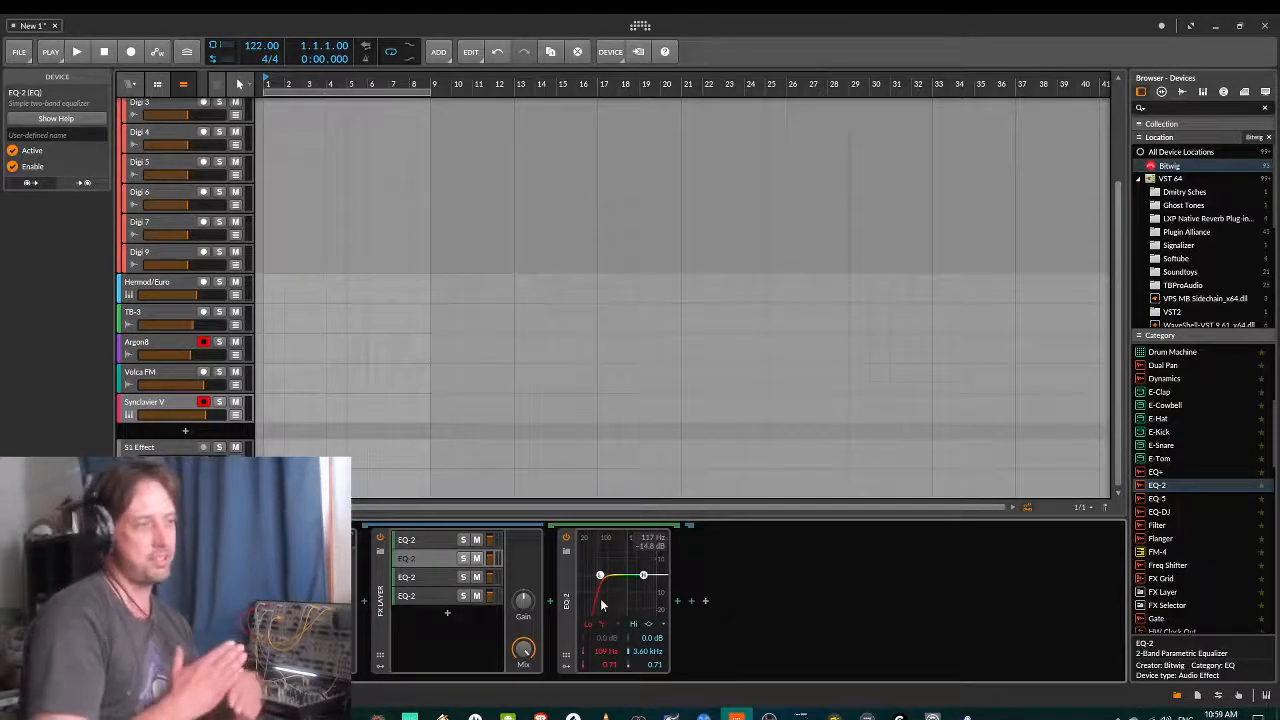
# - Compare the first layer's cutoff and set the second layer's EQ-2 high band to Low-pass (4-pole) at 415 Hz
pyautogui.click(408, 541)
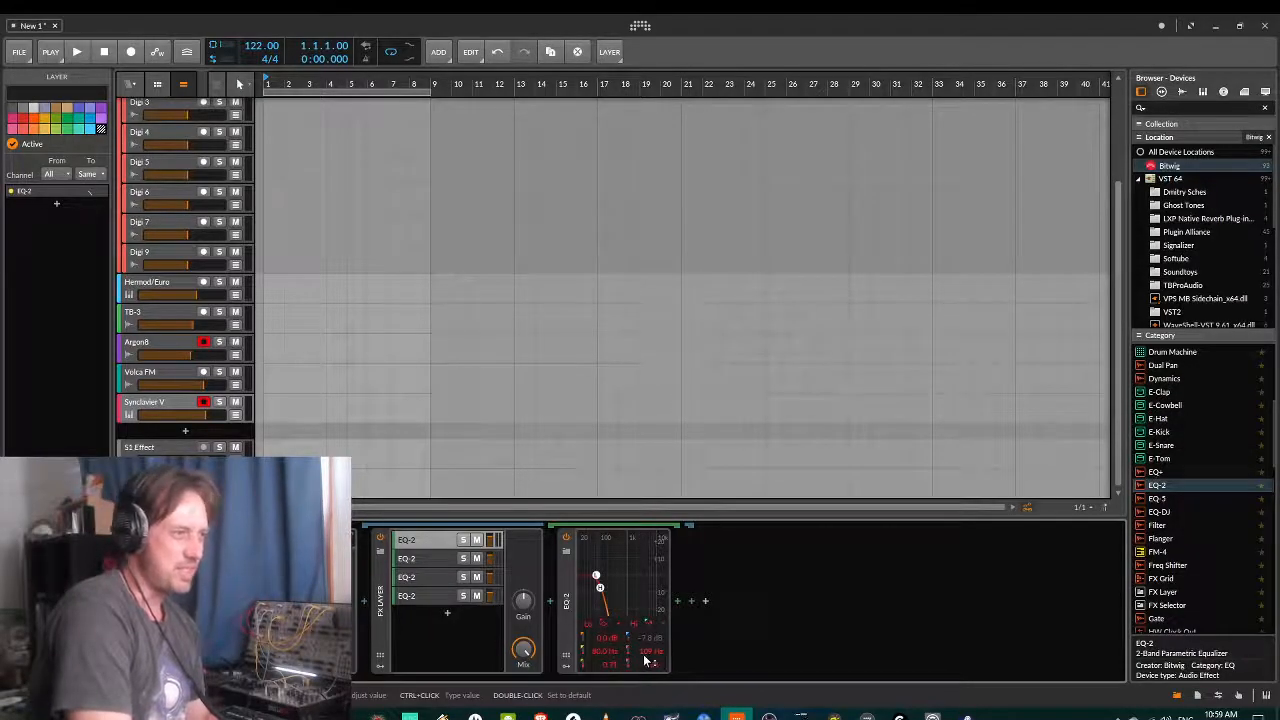
pyautogui.click(408, 559)
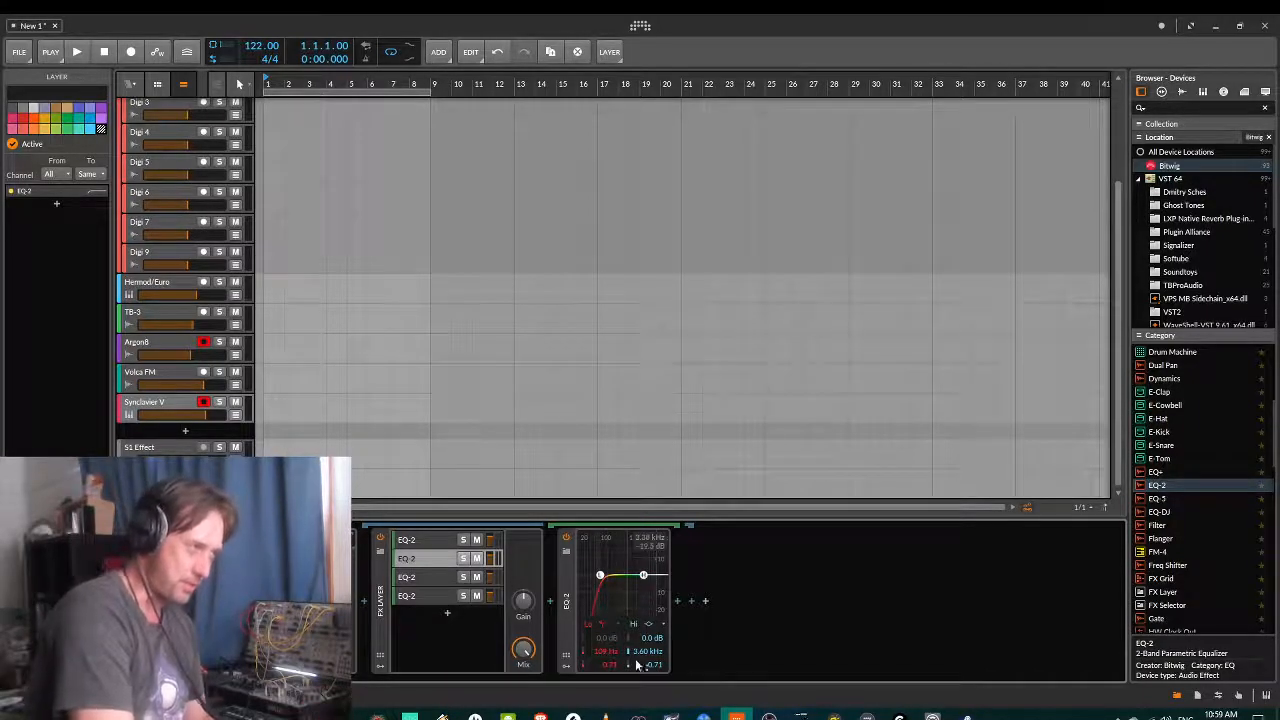
pyautogui.click(647, 623)
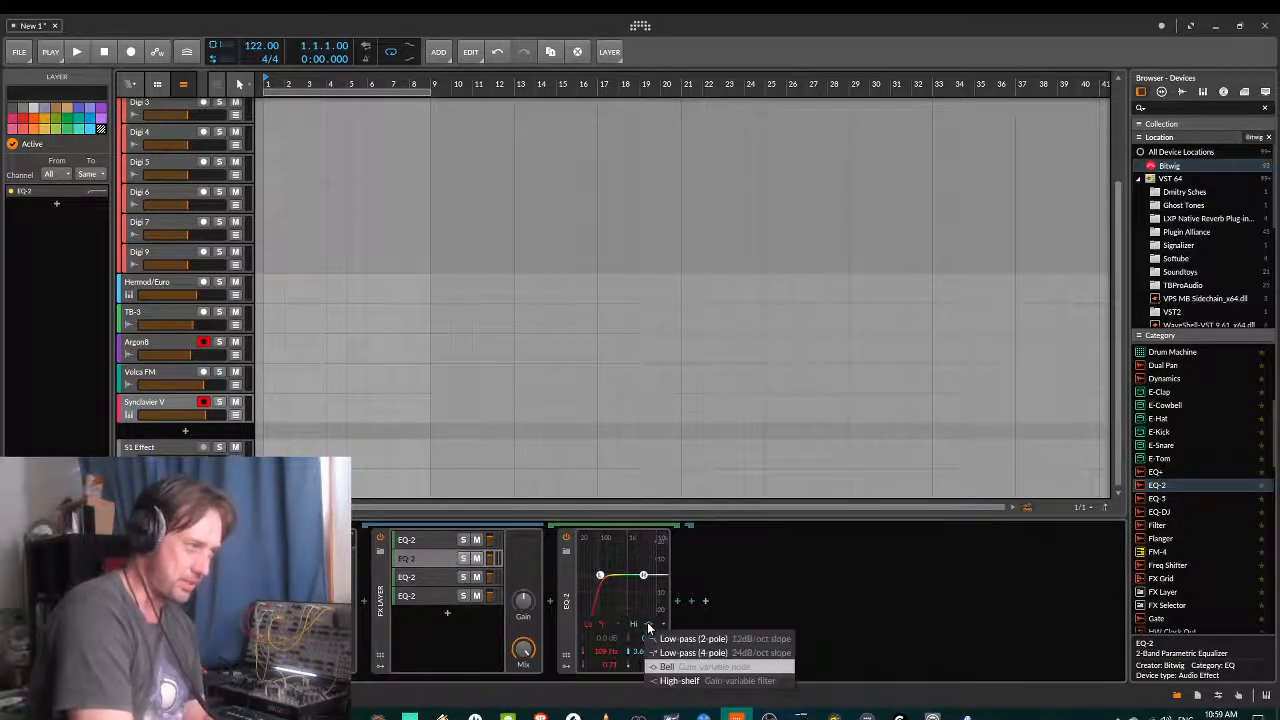
pyautogui.click(693, 651)
pyautogui.moveTo(649, 580); pyautogui.dragTo(626, 580)
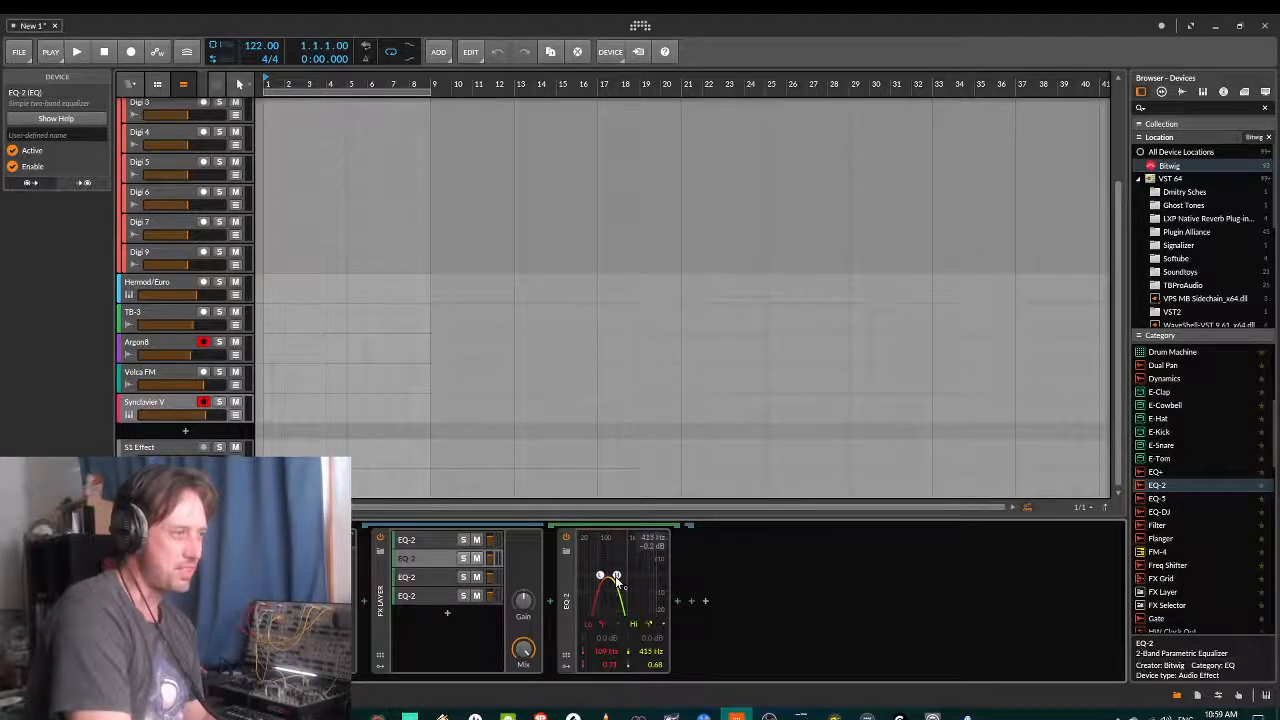
pyautogui.moveTo(616, 580); pyautogui.dragTo(616, 580)
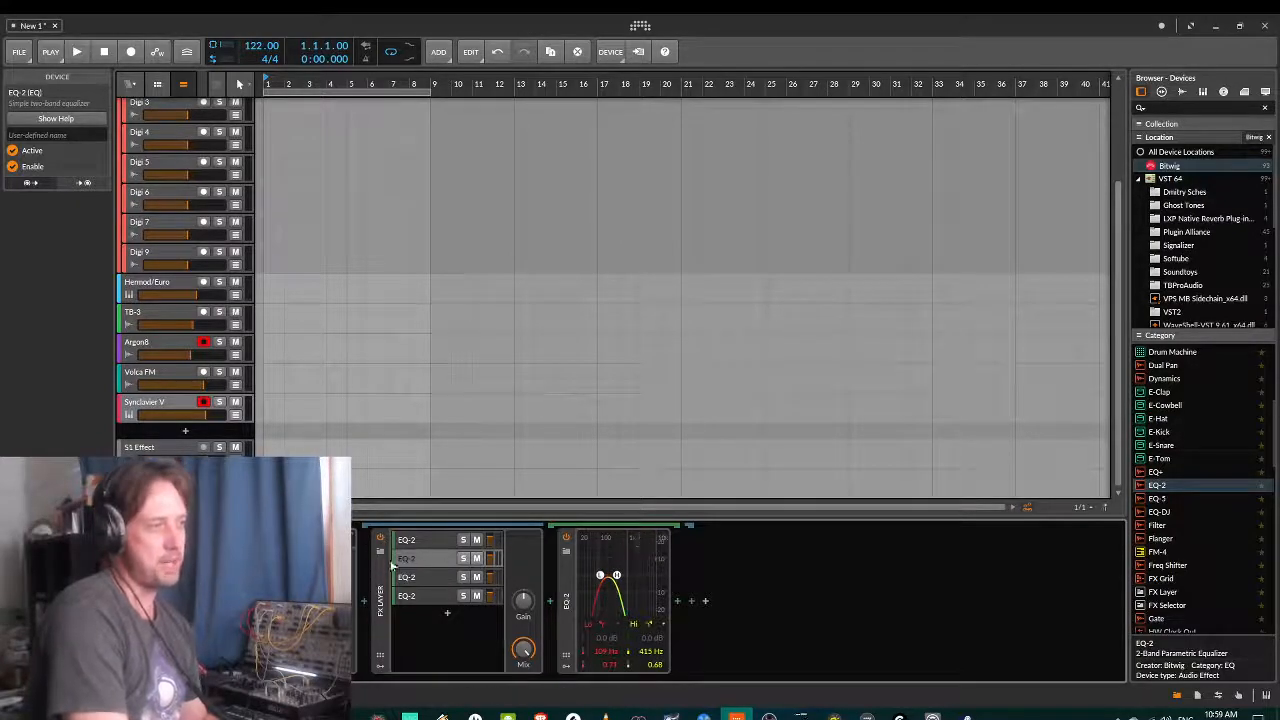
# - Set the third layer's EQ-2 to a high-pass at 415 Hz on the low band and a low-pass at 1.50 kHz on the high band
pyautogui.click(437, 561)
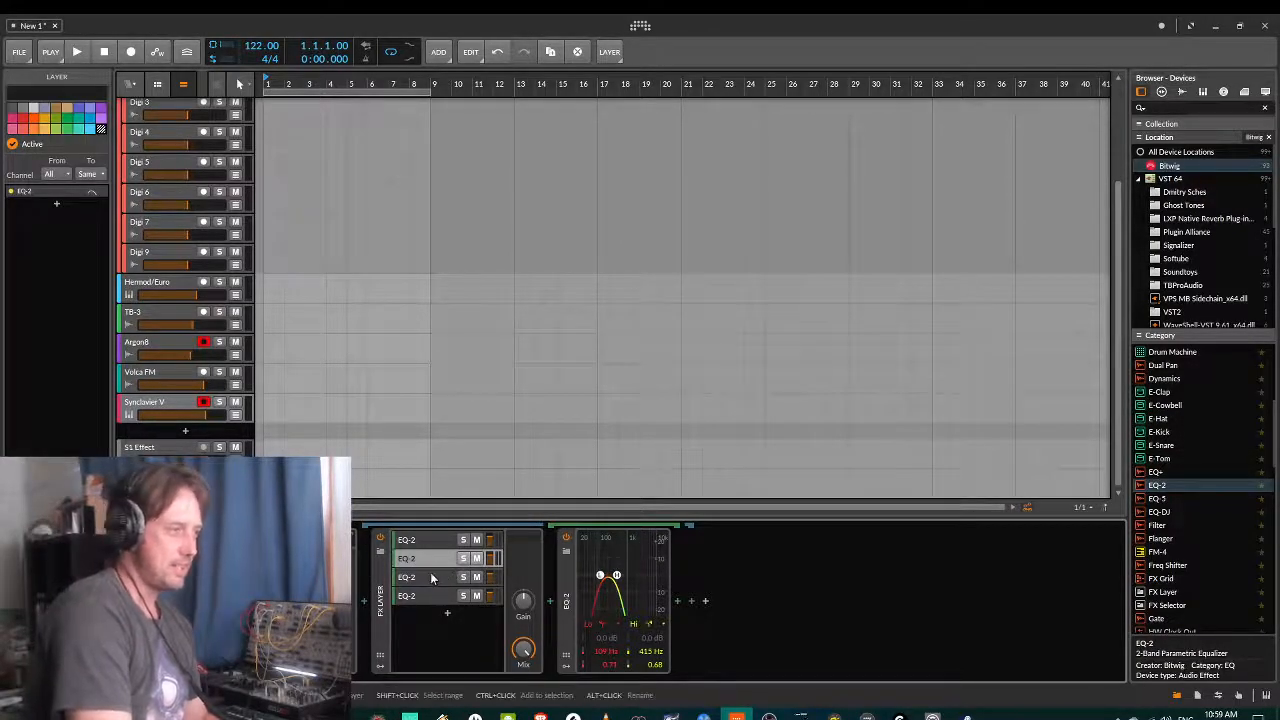
pyautogui.click(403, 578)
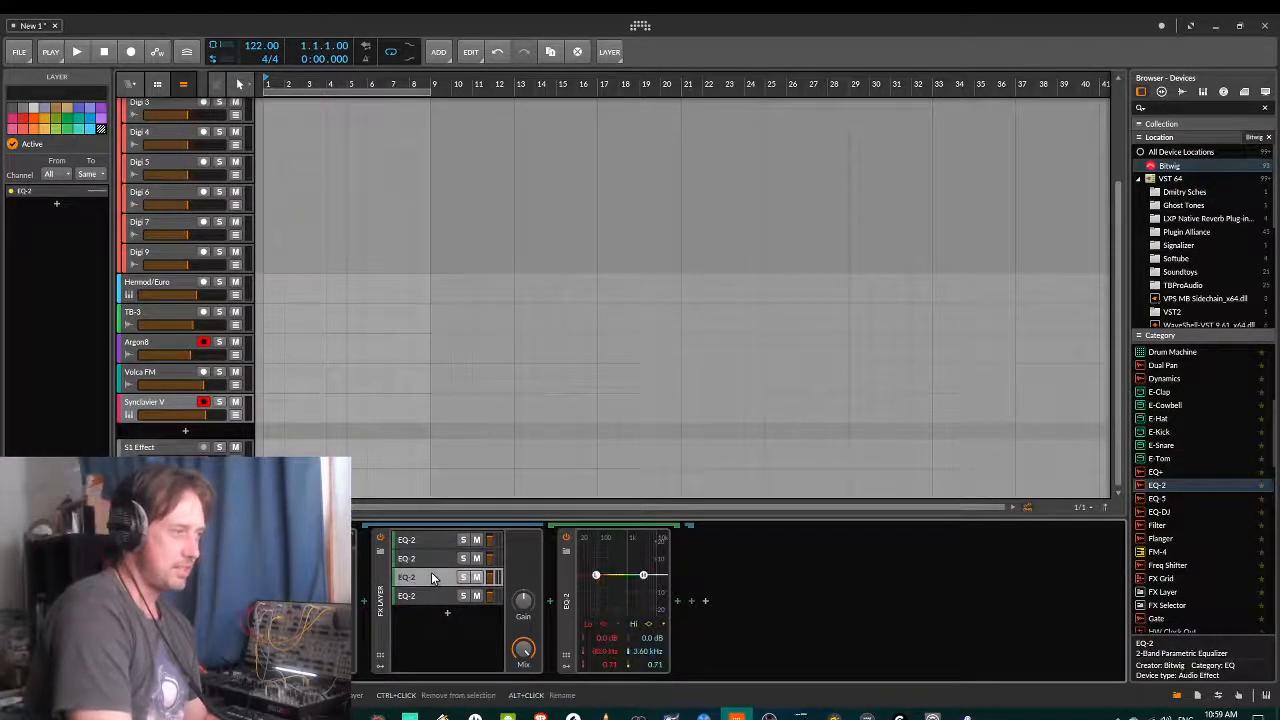
pyautogui.click(604, 624)
pyautogui.click(610, 640)
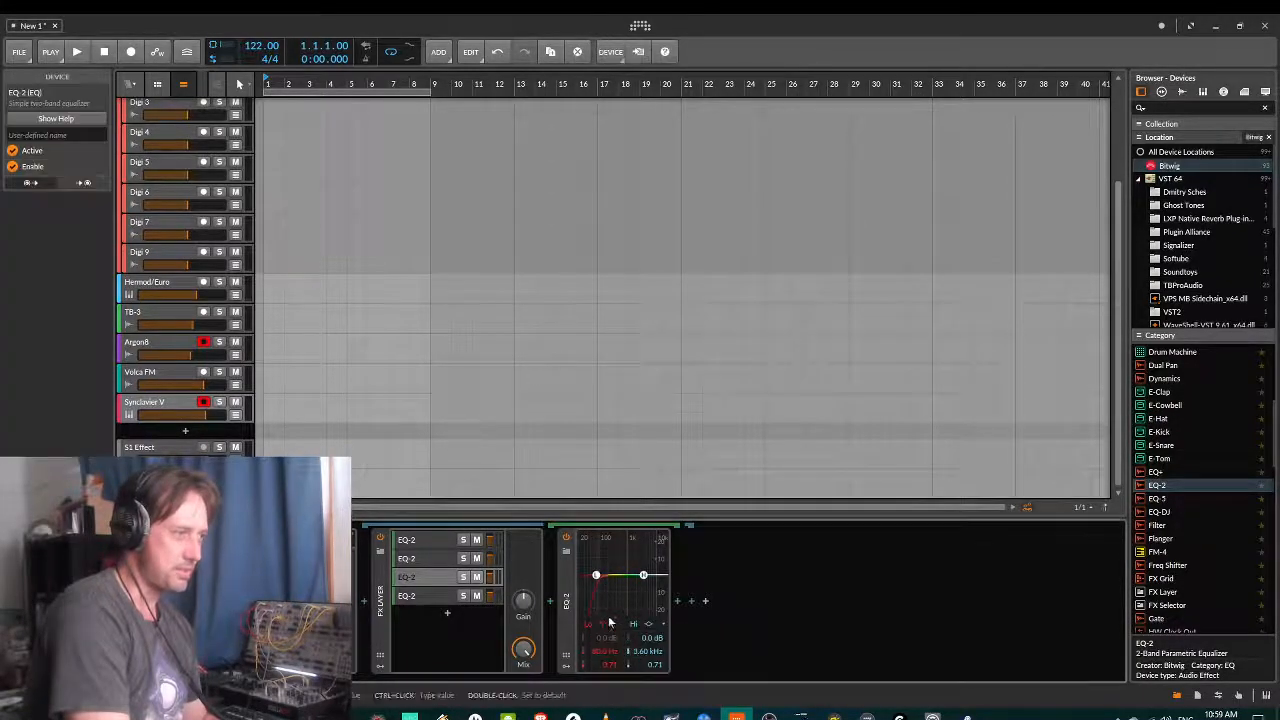
pyautogui.moveTo(612, 583); pyautogui.dragTo(622, 585)
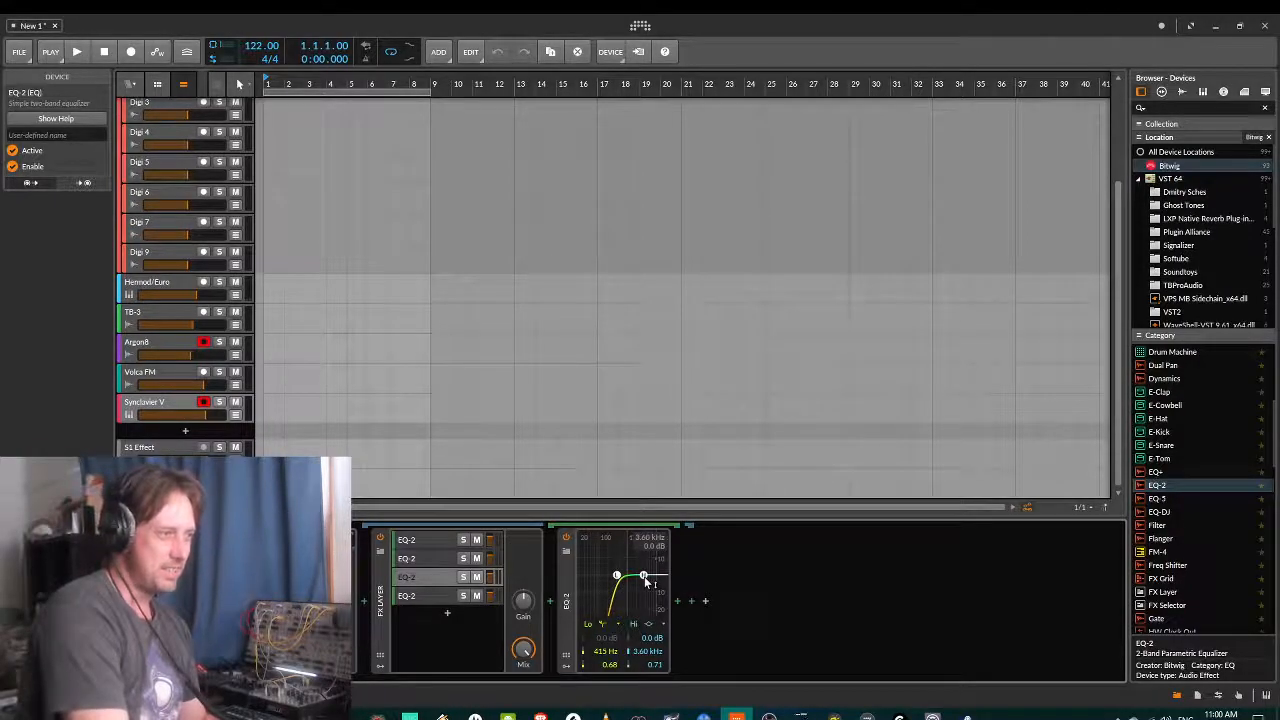
pyautogui.click(649, 623)
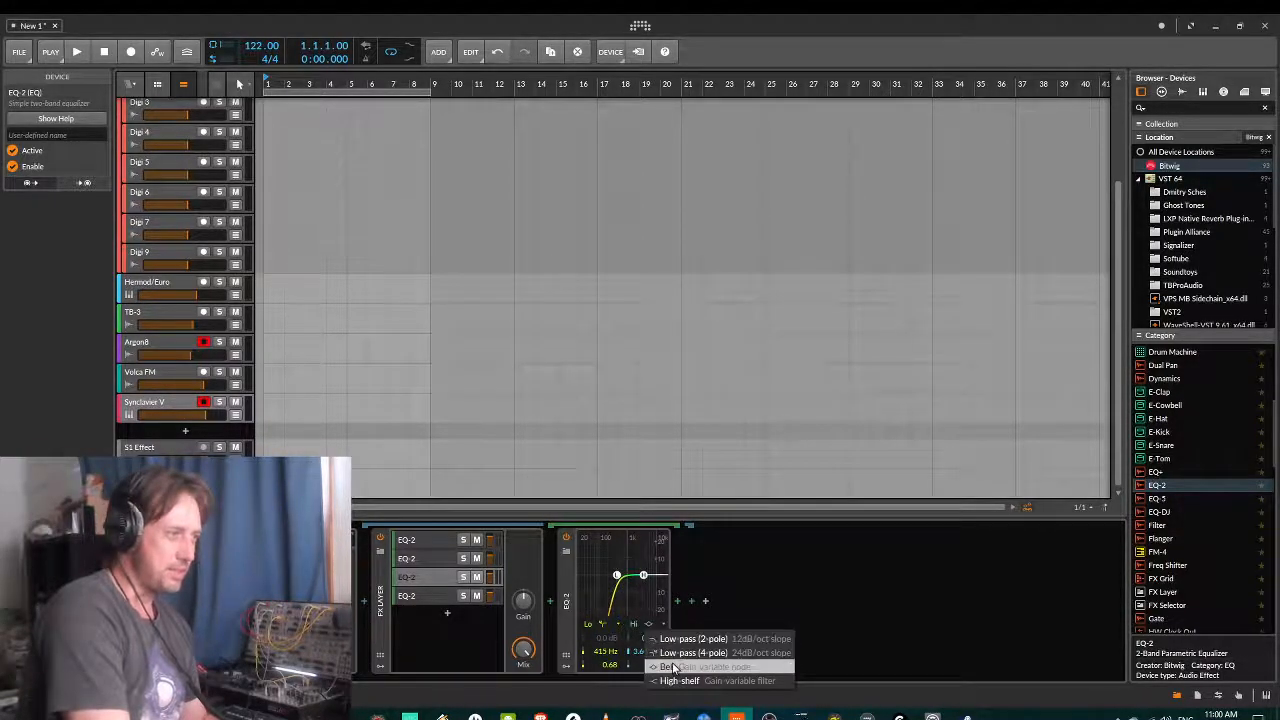
pyautogui.click(674, 666)
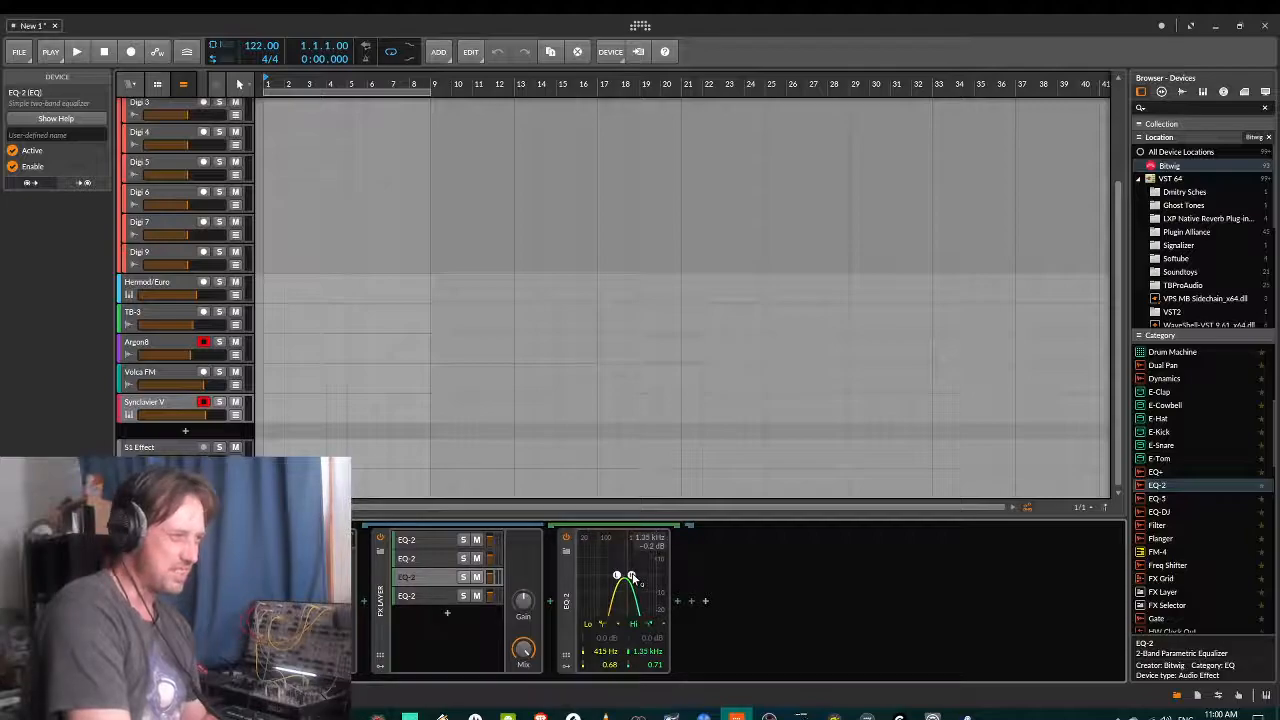
pyautogui.moveTo(634, 576); pyautogui.dragTo(633, 576)
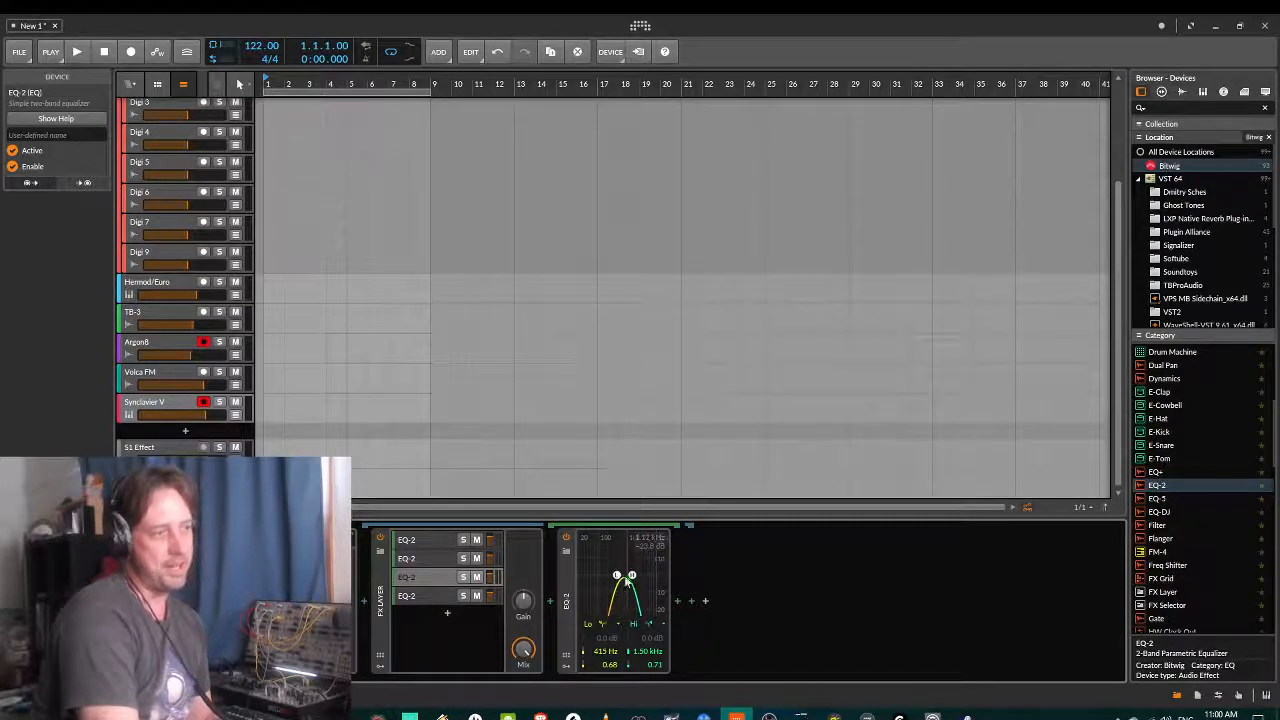
# - Set the low band of the fourth layer's EQ-2 to High-pass (4-pole) at 1.50 kHz and check all four bands
pyautogui.click(413, 597)
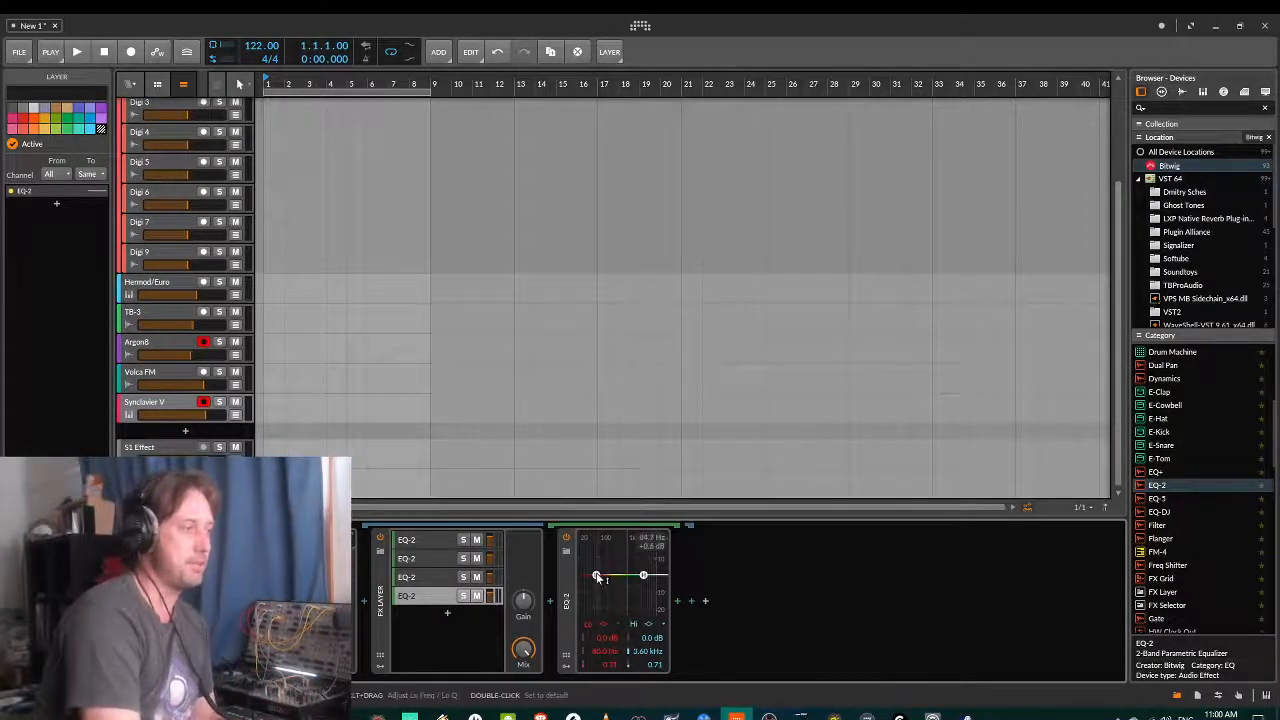
pyautogui.click(603, 623)
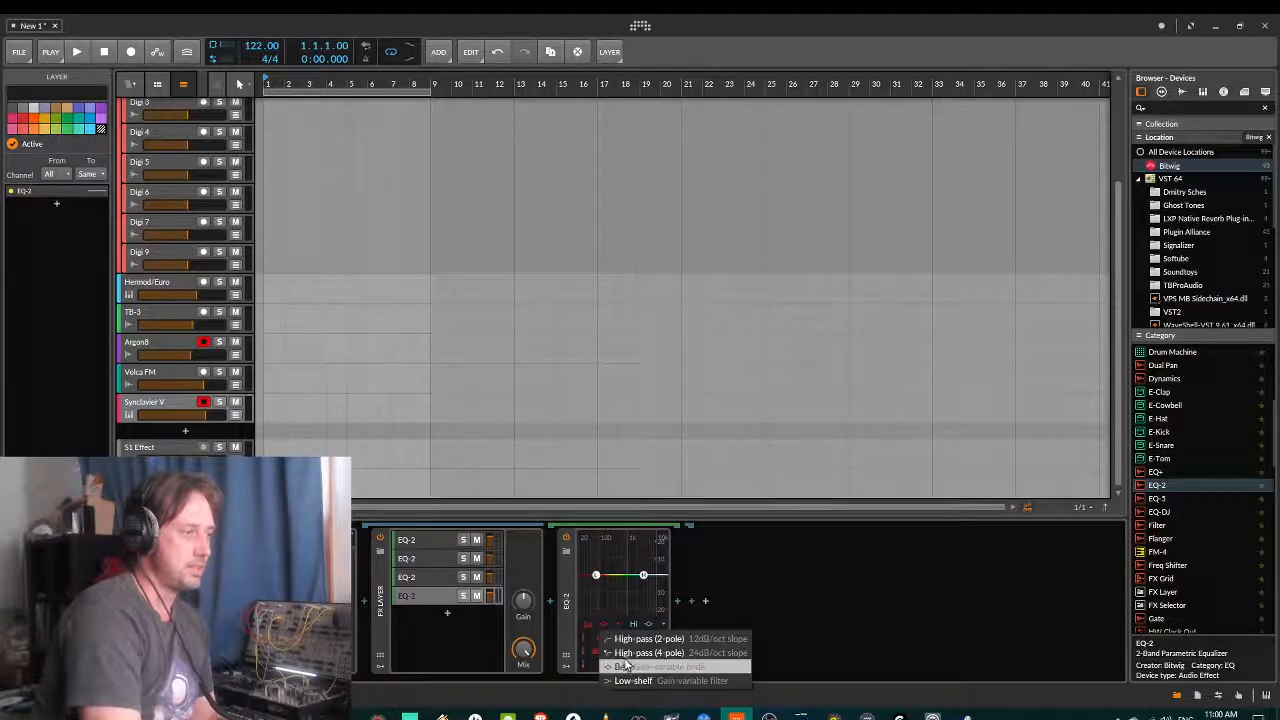
pyautogui.click(626, 656)
pyautogui.moveTo(597, 578); pyautogui.dragTo(628, 578)
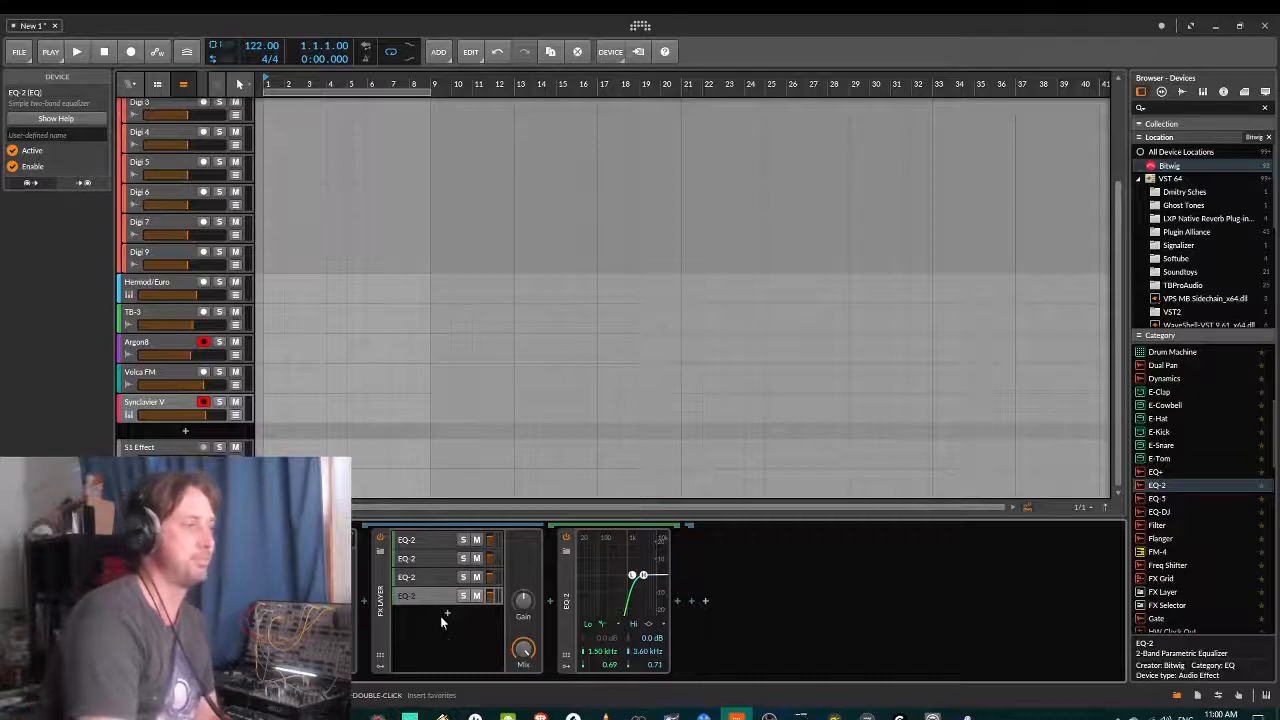
pyautogui.click(434, 540)
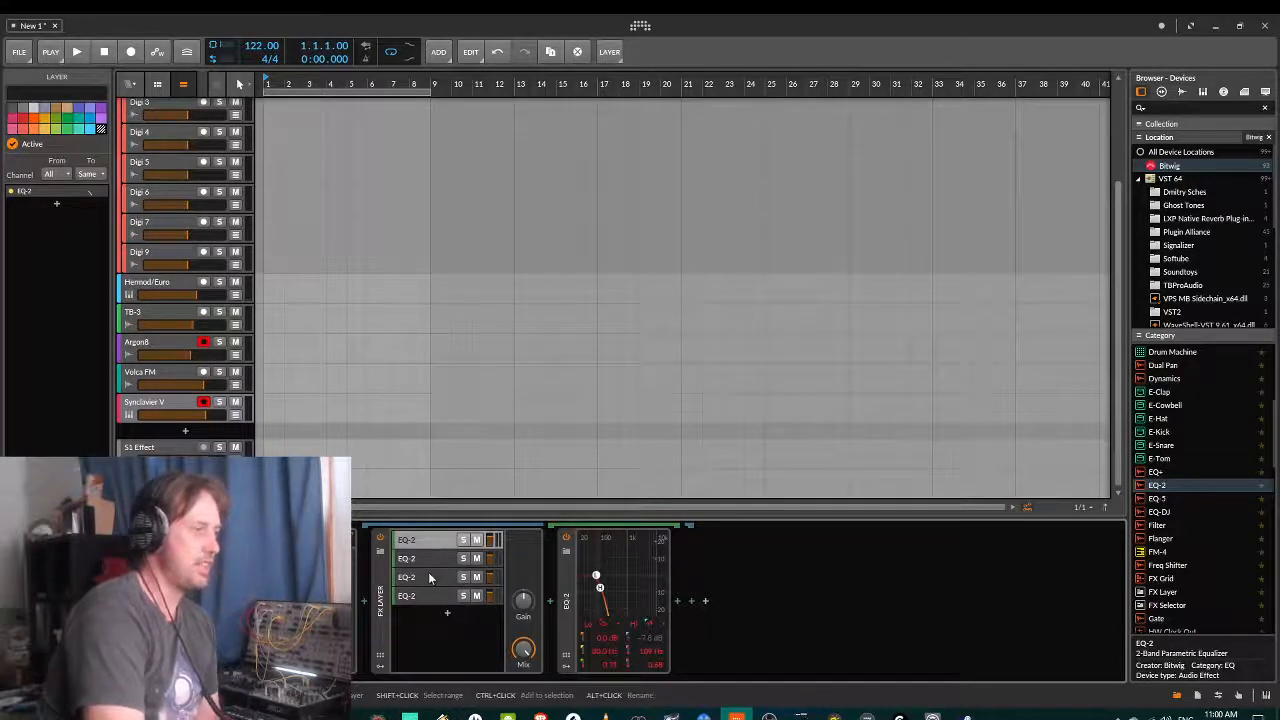
pyautogui.click(428, 560)
pyautogui.click(430, 578)
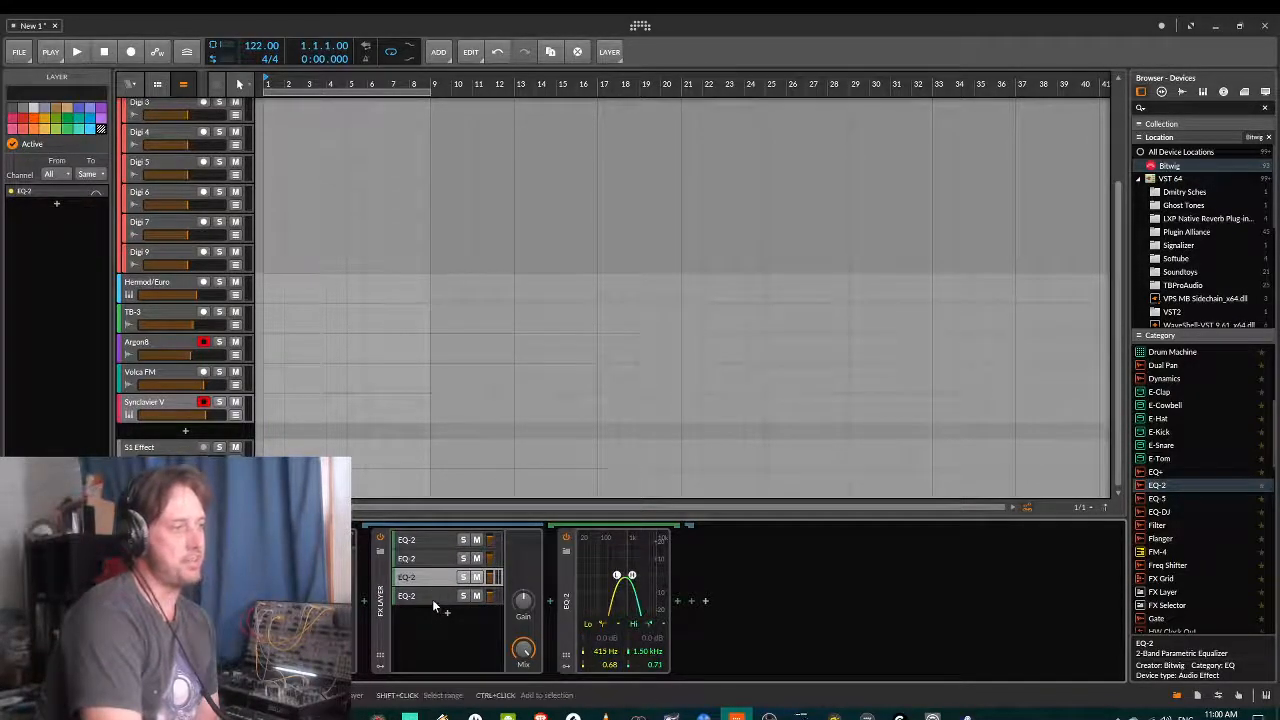
pyautogui.click(432, 598)
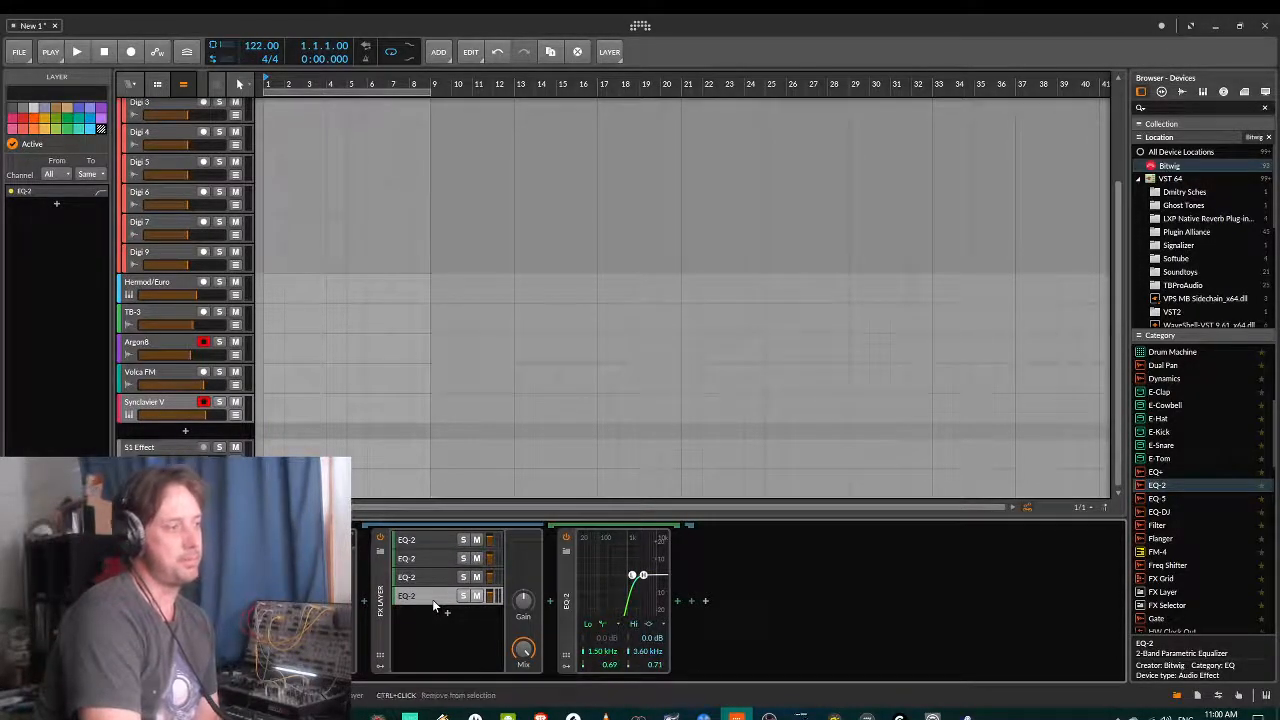
# - Insert a Delay-1 device after the EQ-2 on the first layer of the FX Layer
pyautogui.click(430, 541)
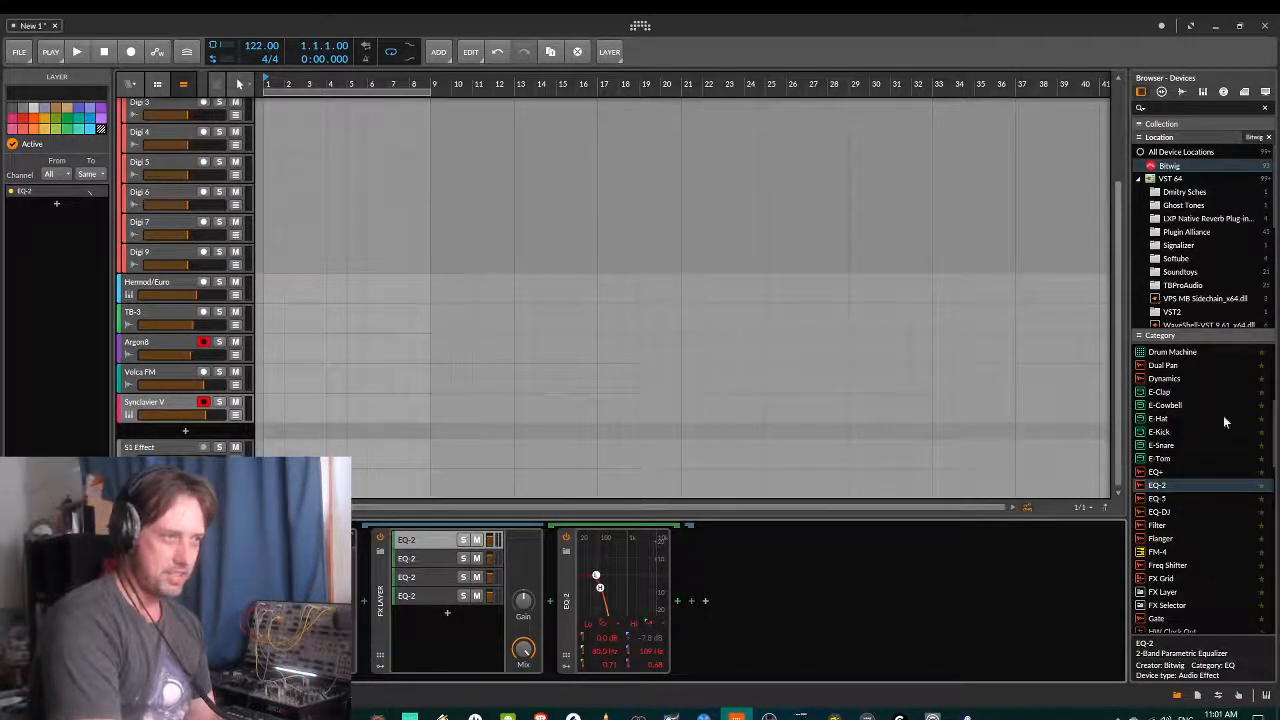
pyautogui.scroll(-3, 1180, 405)
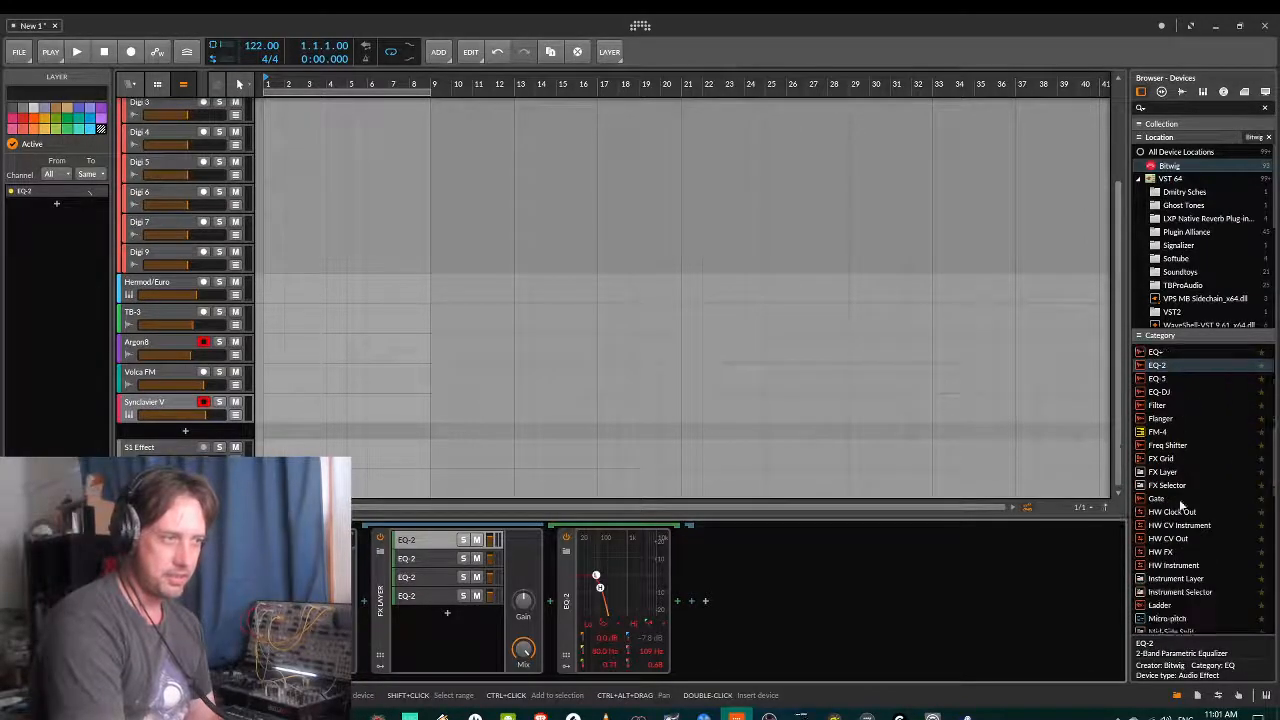
pyautogui.scroll(5, 1180, 486)
pyautogui.moveTo(1160, 366); pyautogui.dragTo(677, 610)
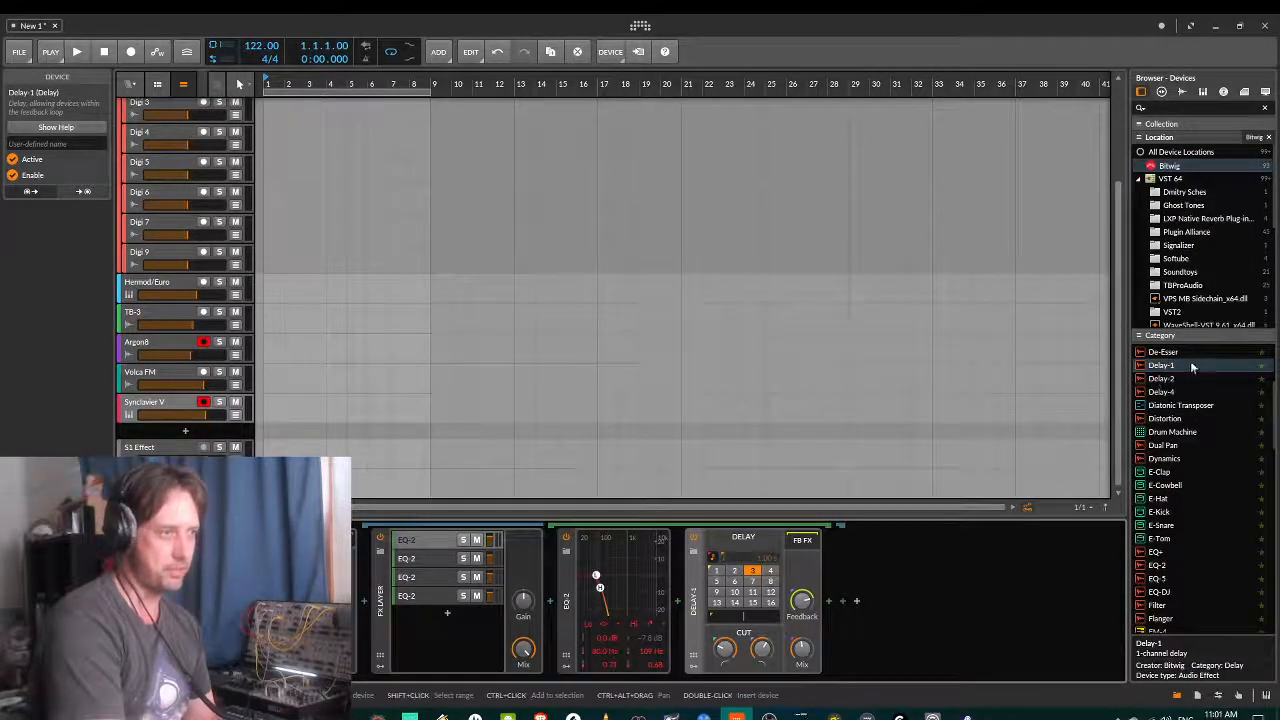
# - Load the Fighter Jet preset into the first layer's Delay-1, lower its Feedback to about the midpoint and raise its Spread
pyautogui.click(697, 554)
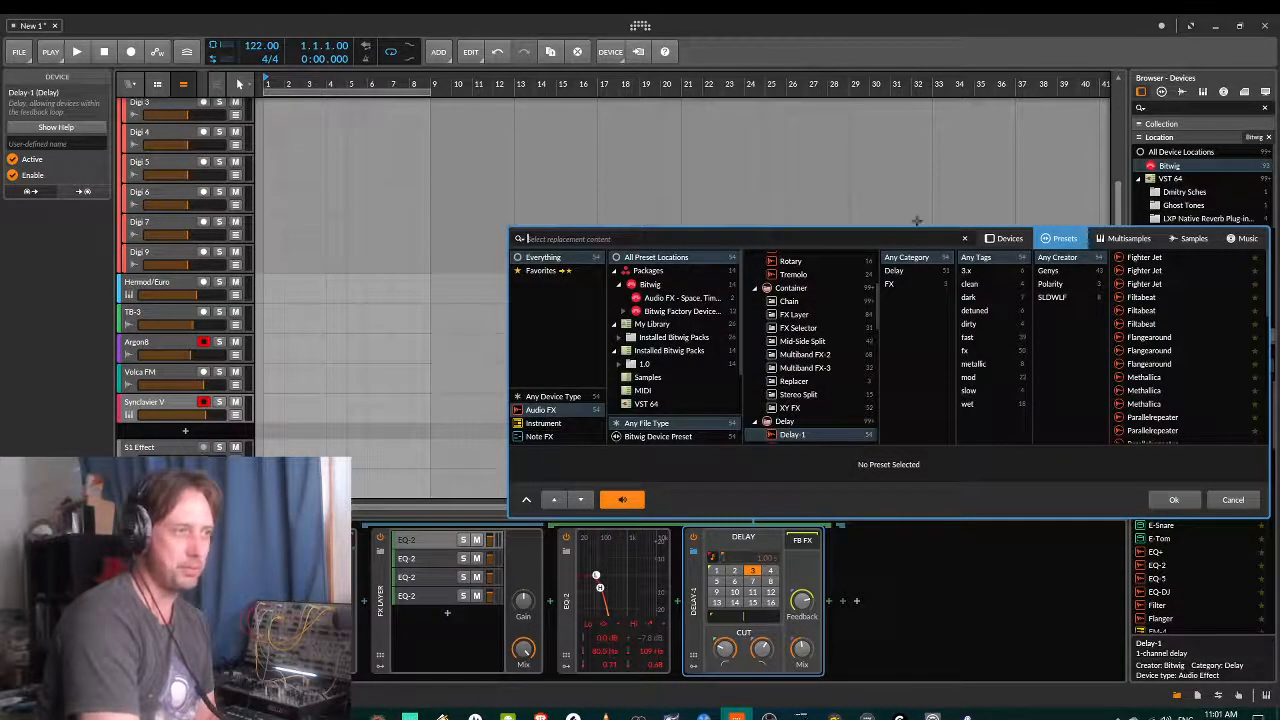
pyautogui.click(1145, 258)
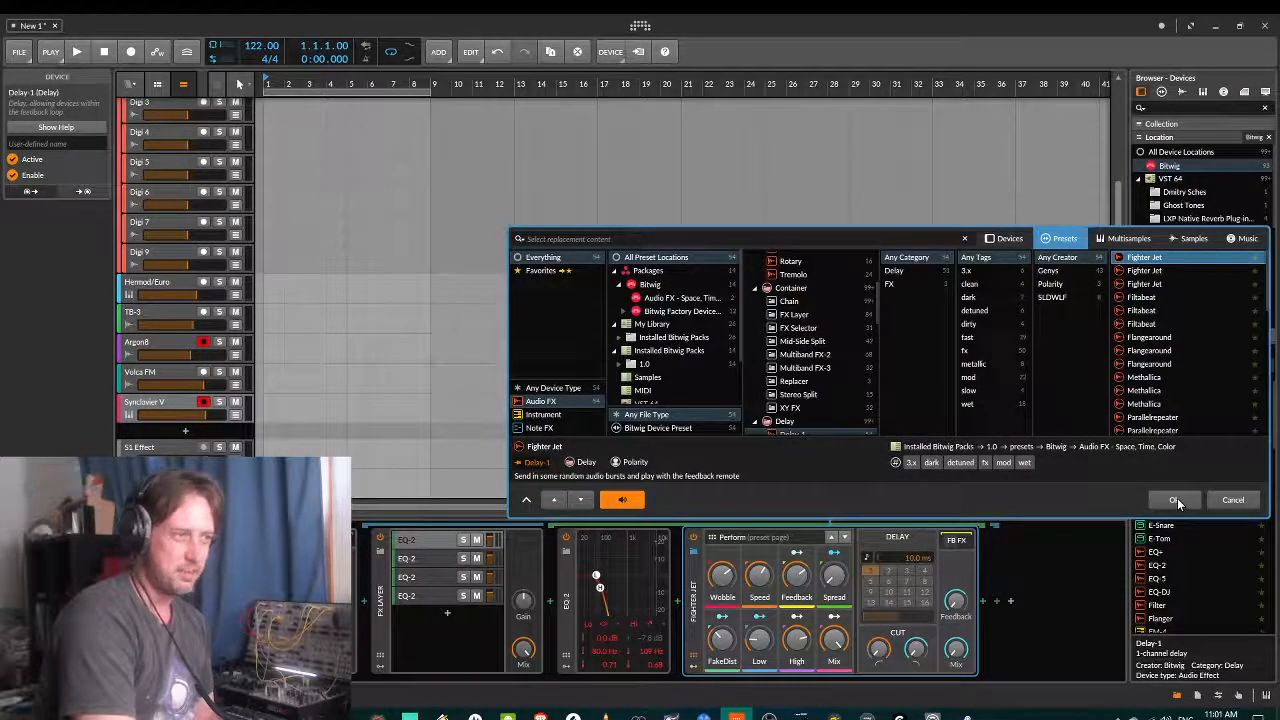
pyautogui.click(1177, 500)
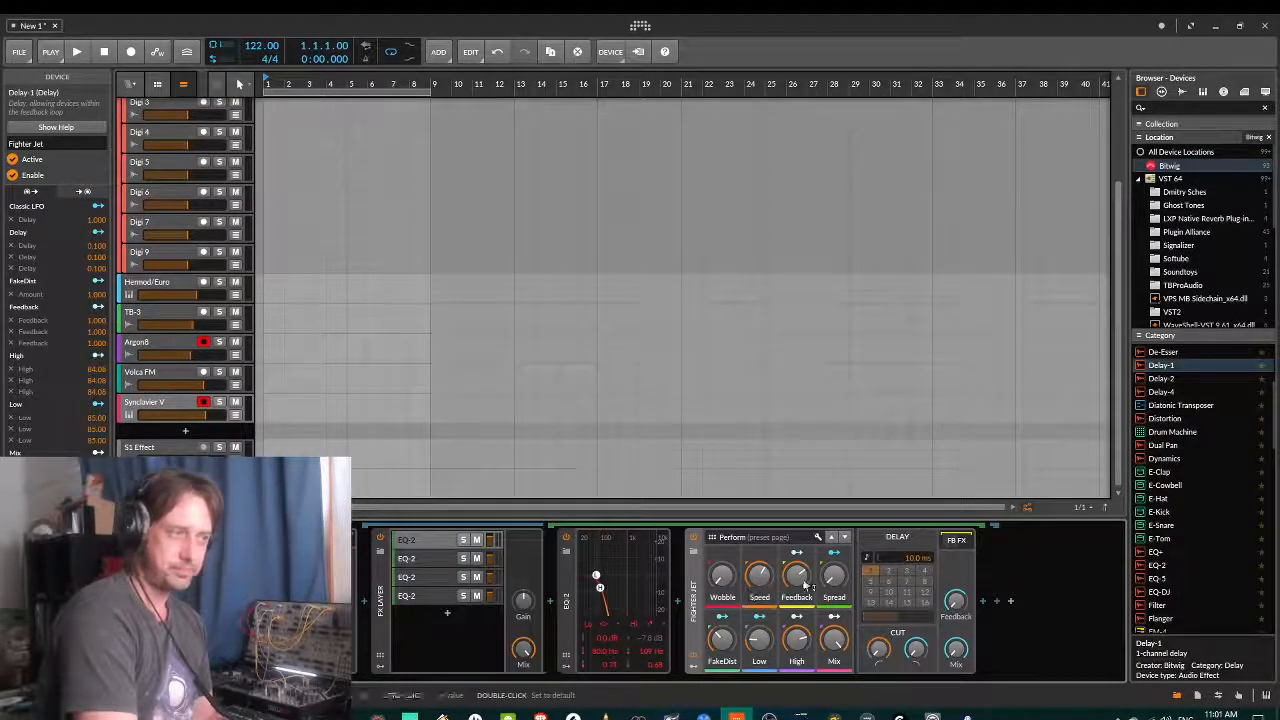
pyautogui.moveTo(806, 585); pyautogui.dragTo(836, 560)
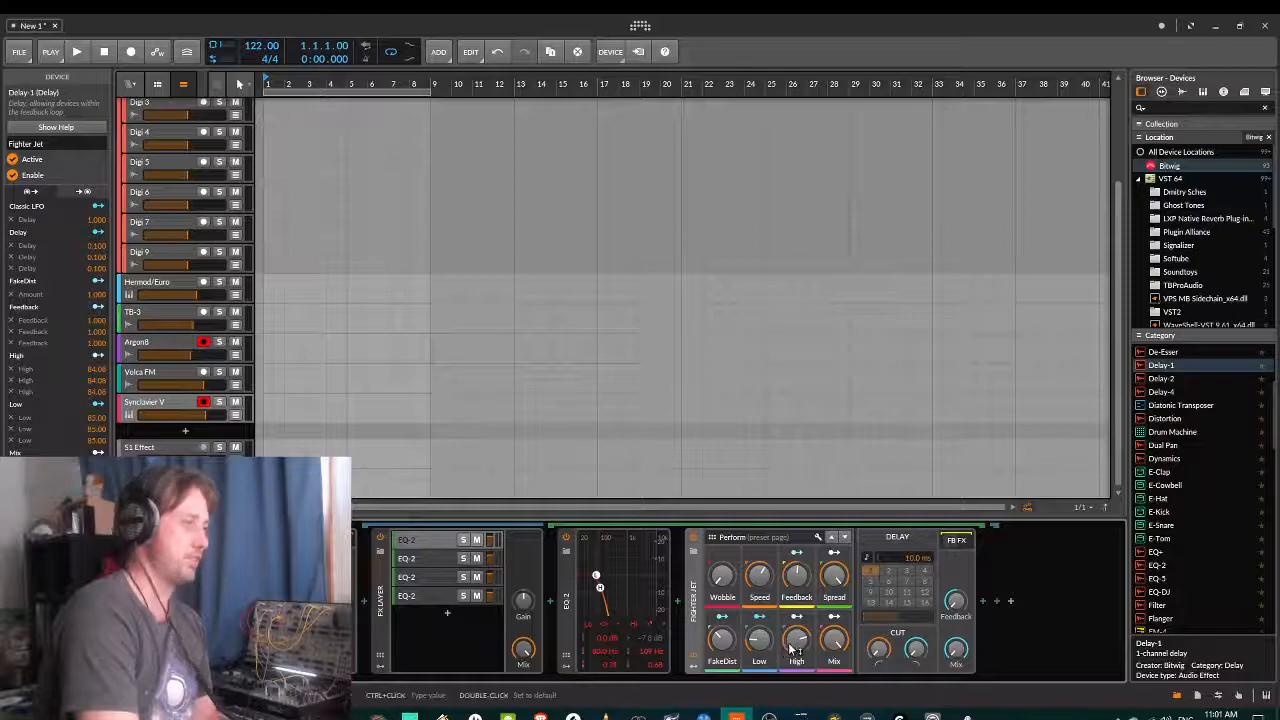
pyautogui.moveTo(729, 645); pyautogui.dragTo(729, 644)
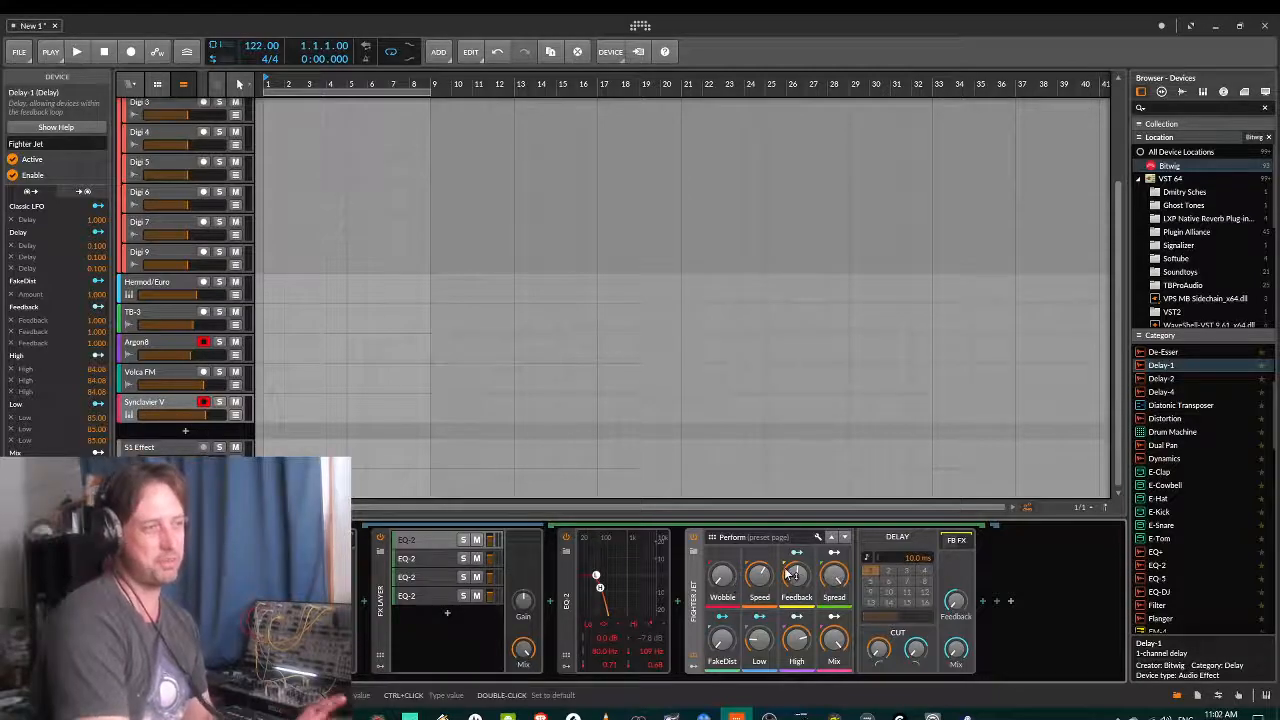
# - Insert an FX Grid device after the EQ-2 on the second layer of the FX Layer
pyautogui.moveTo(806, 580); pyautogui.dragTo(808, 580)
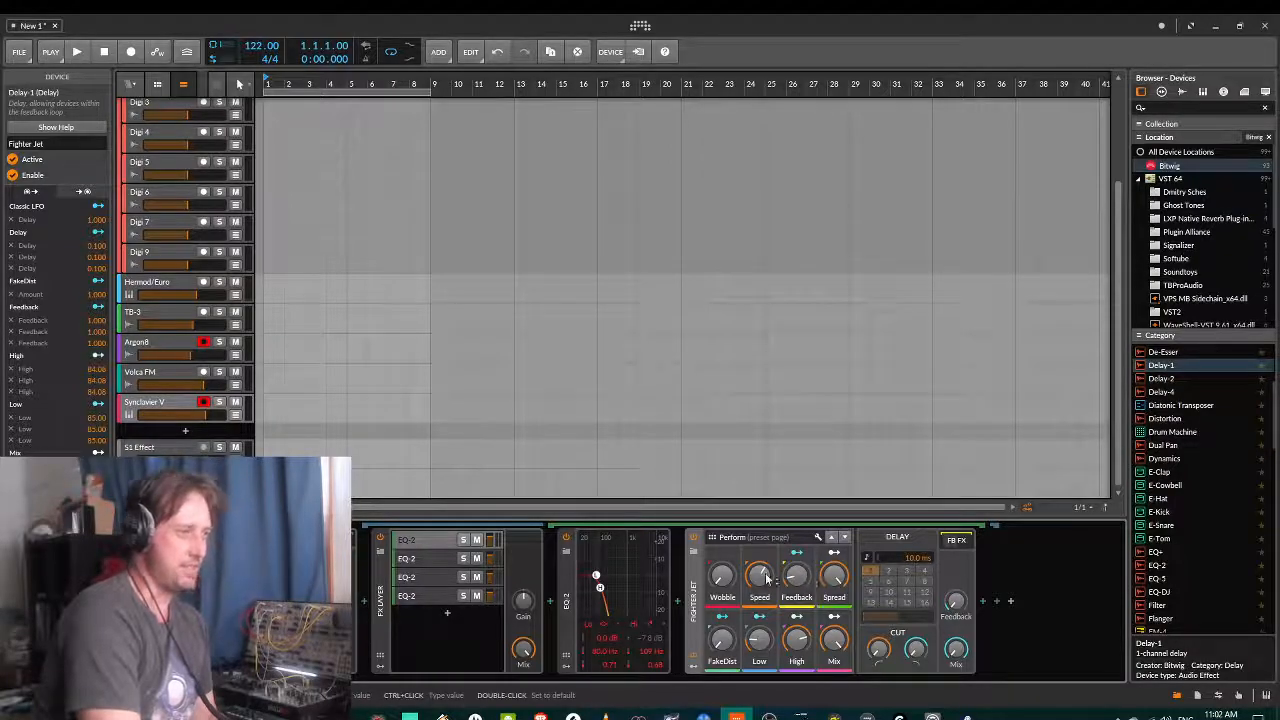
pyautogui.click(446, 558)
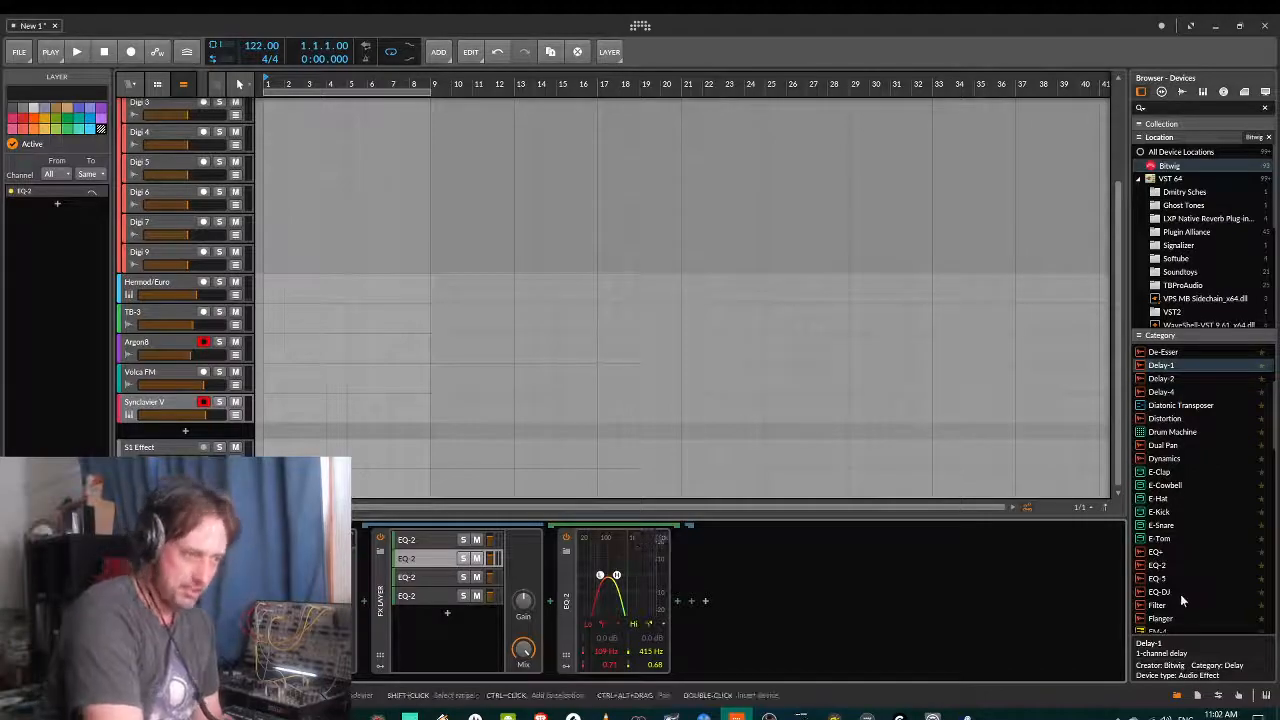
pyautogui.scroll(-6, 1186, 592)
pyautogui.scroll(2, 1168, 500)
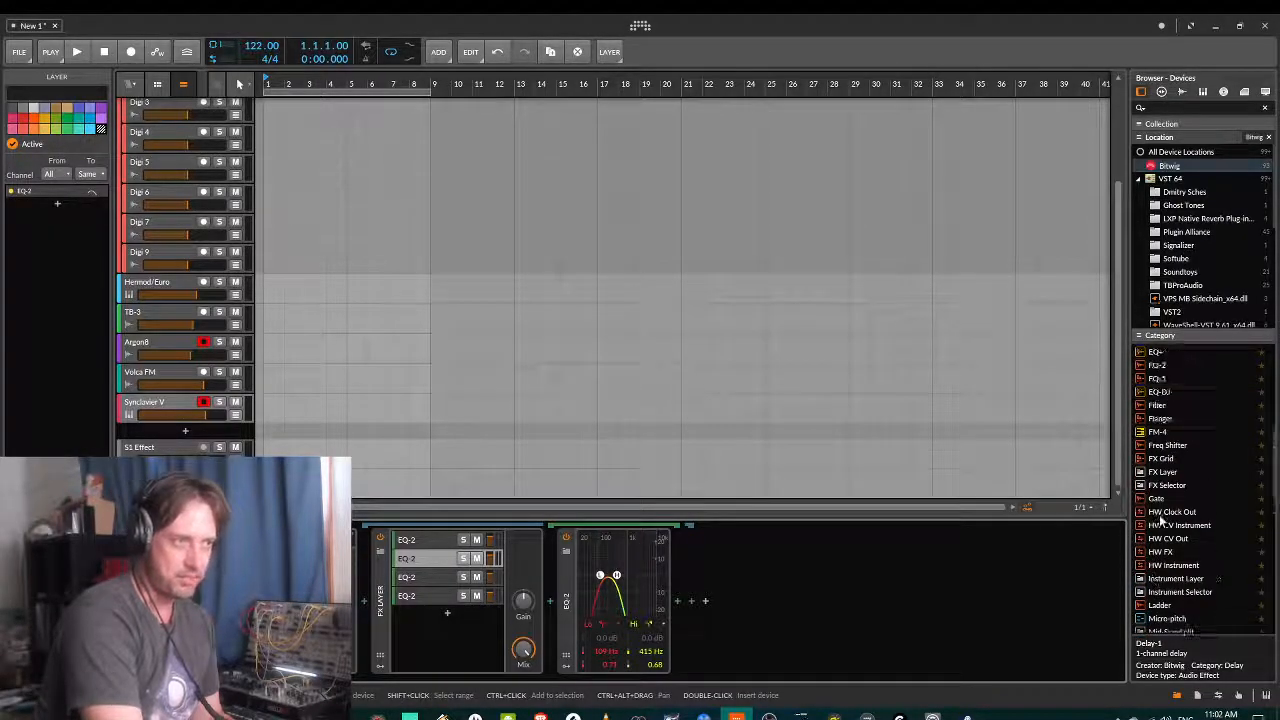
pyautogui.click(1164, 458)
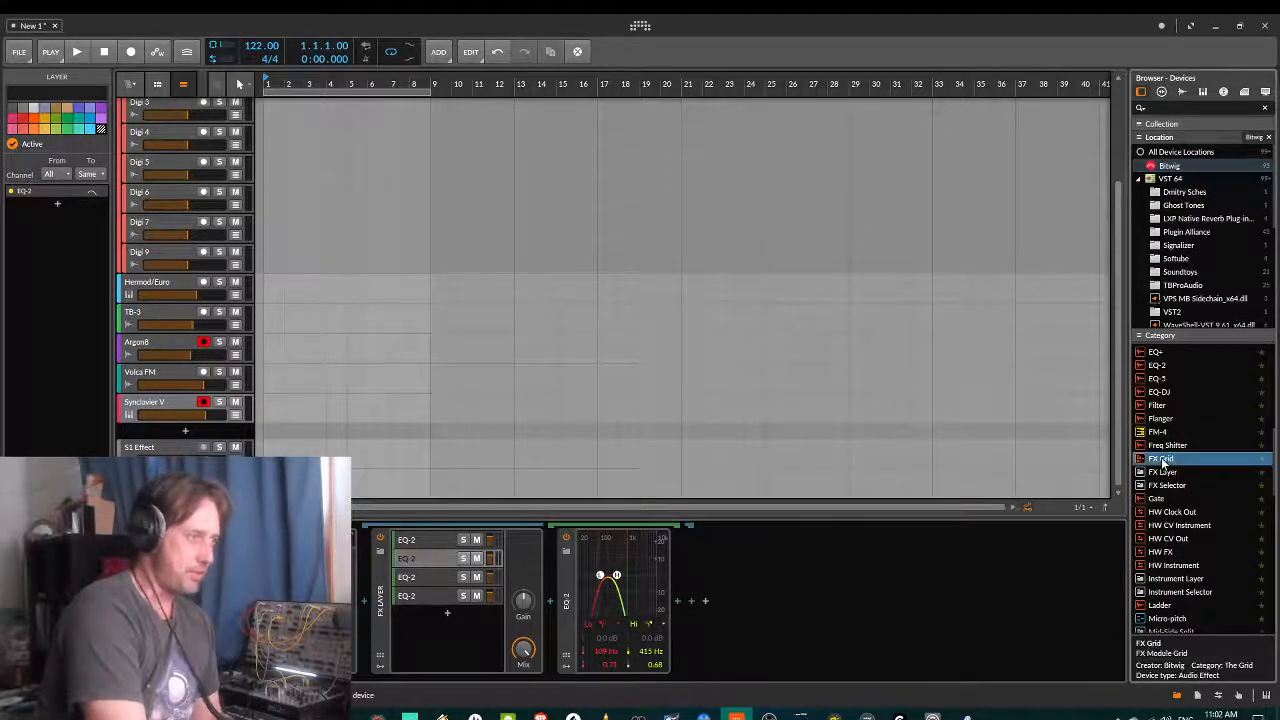
pyautogui.moveTo(1162, 462); pyautogui.dragTo(678, 608)
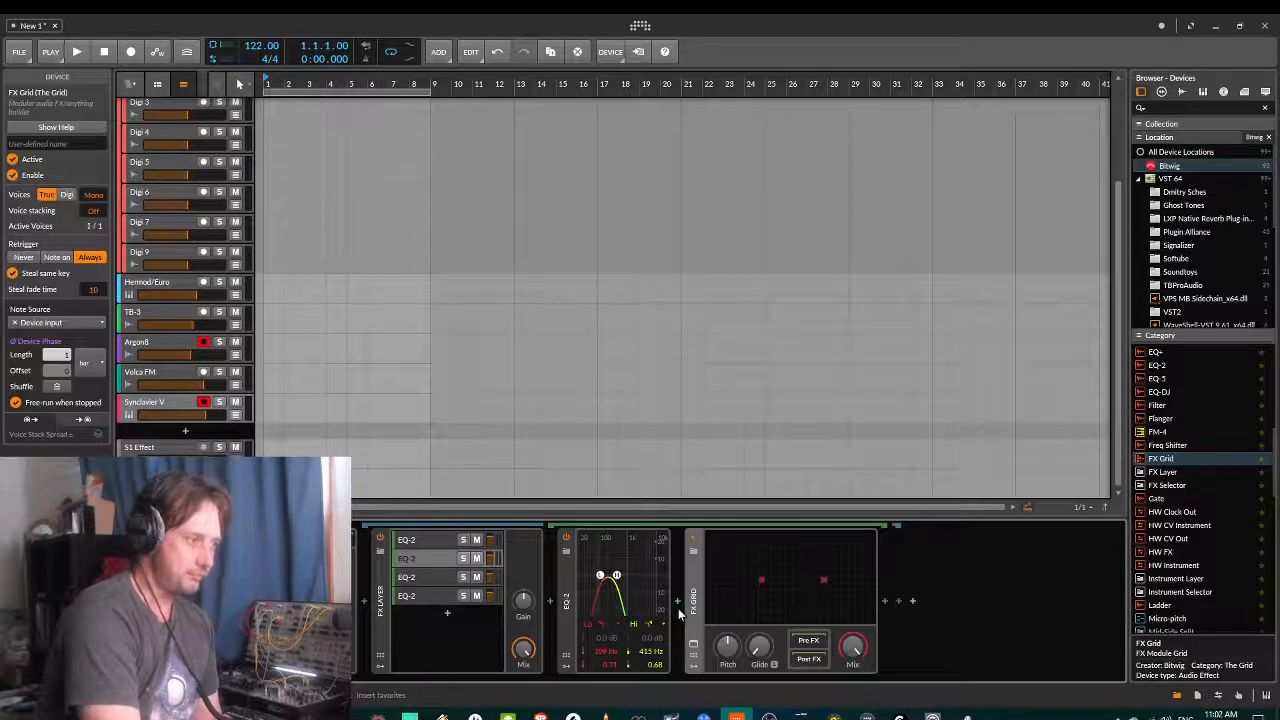
# - Load the Trance Gate and Filter Trigger preset into the second layer's FX Grid
pyautogui.click(693, 552)
pyautogui.moveTo(1265, 264); pyautogui.dragTo(1265, 446)
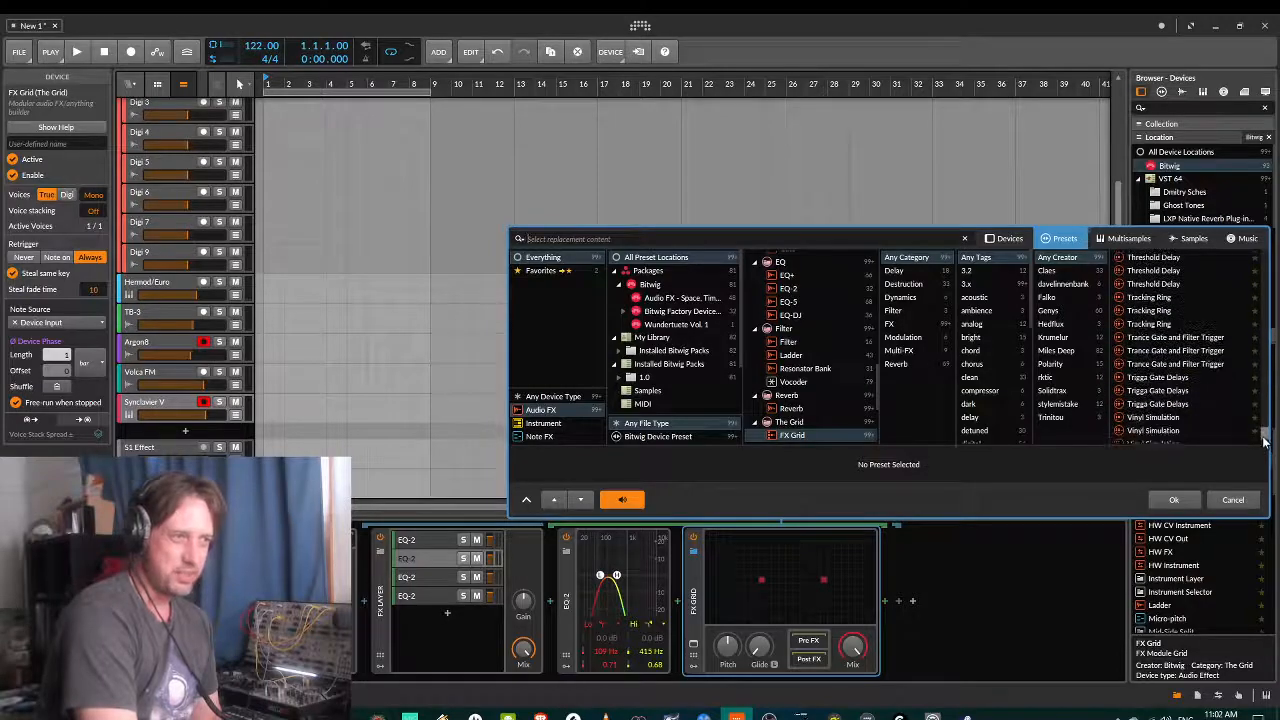
pyautogui.click(1180, 337)
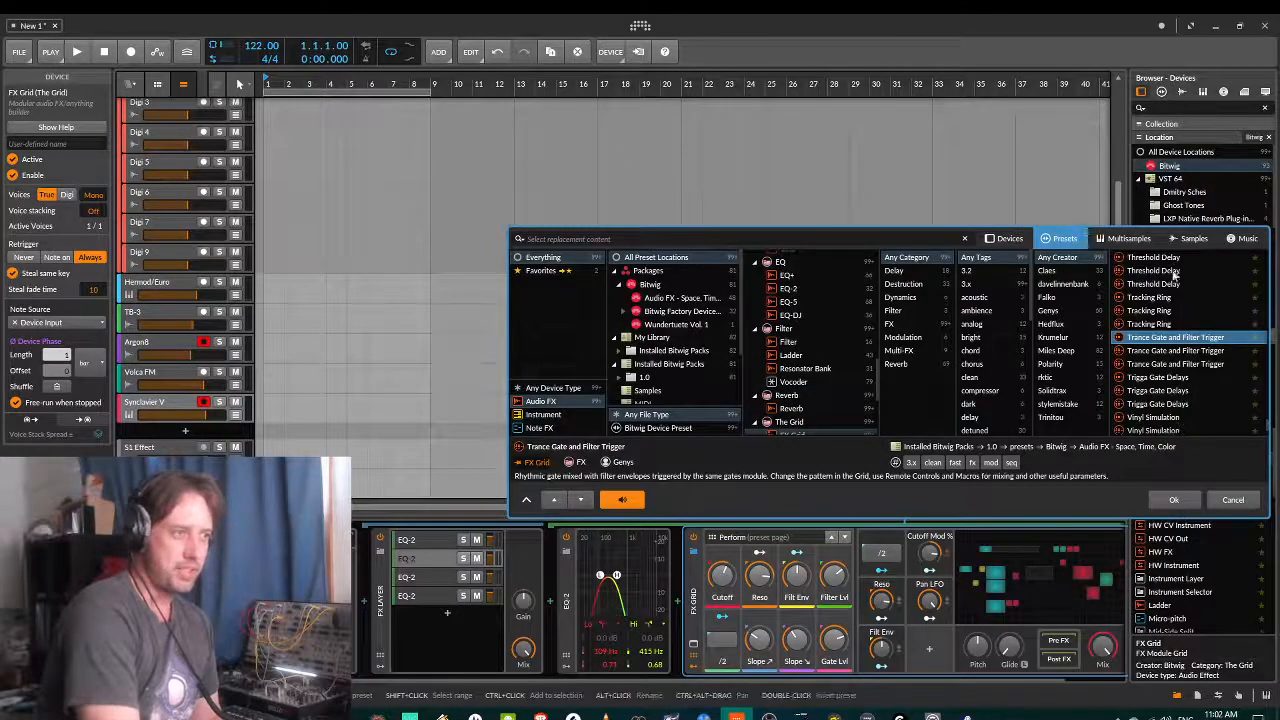
pyautogui.click(1173, 502)
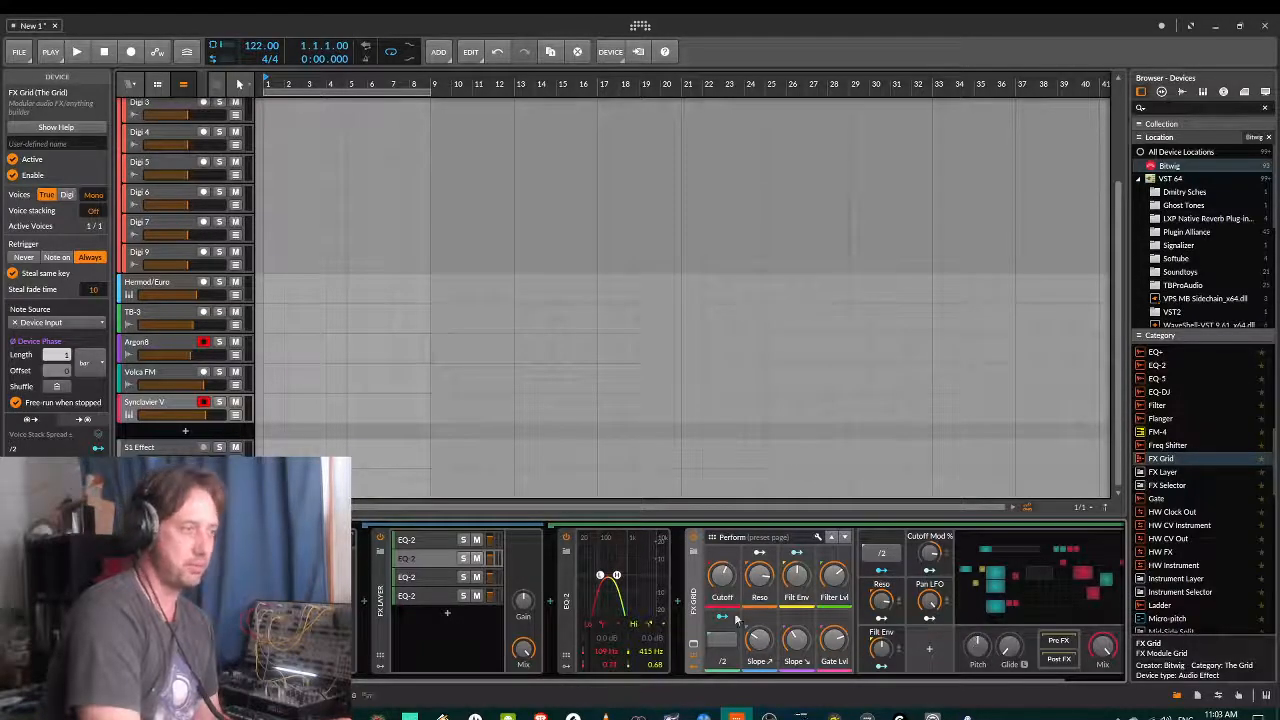
# - Open the second layer's FX Grid patch and set the length of the Transport feeding the Gates module to 1 bar
pyautogui.click(691, 645)
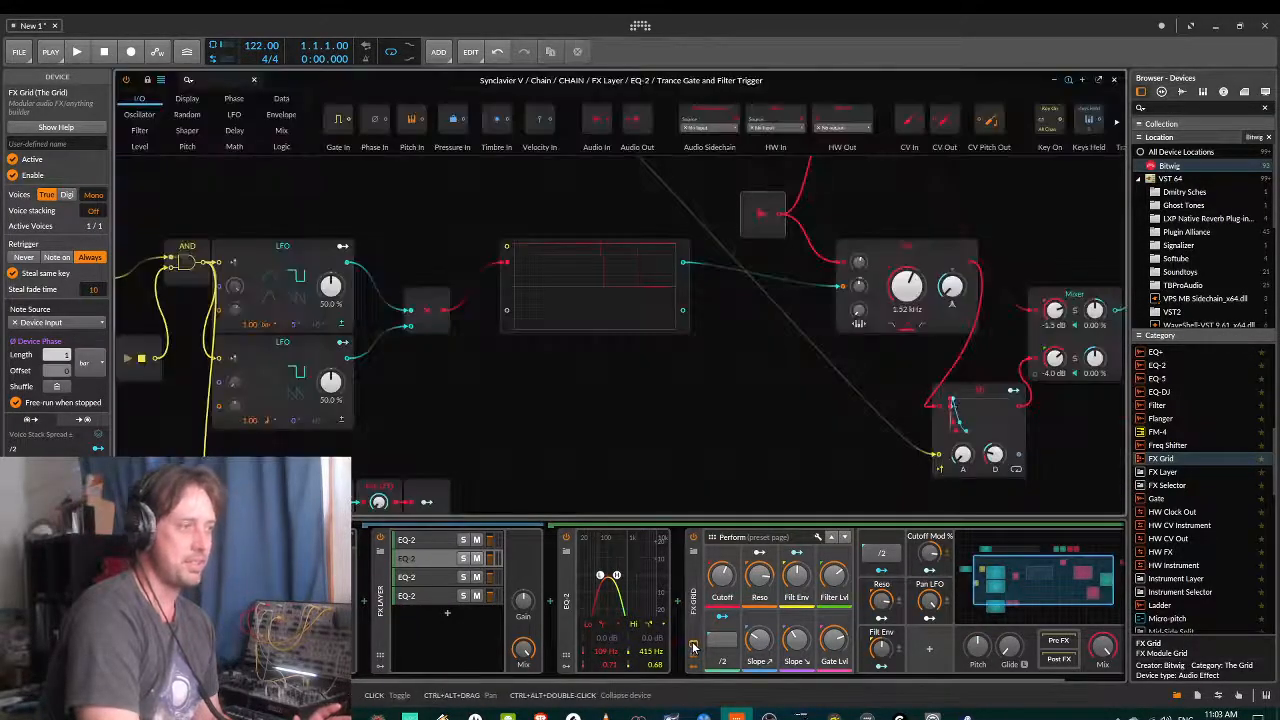
pyautogui.scroll(3, 814, 467)
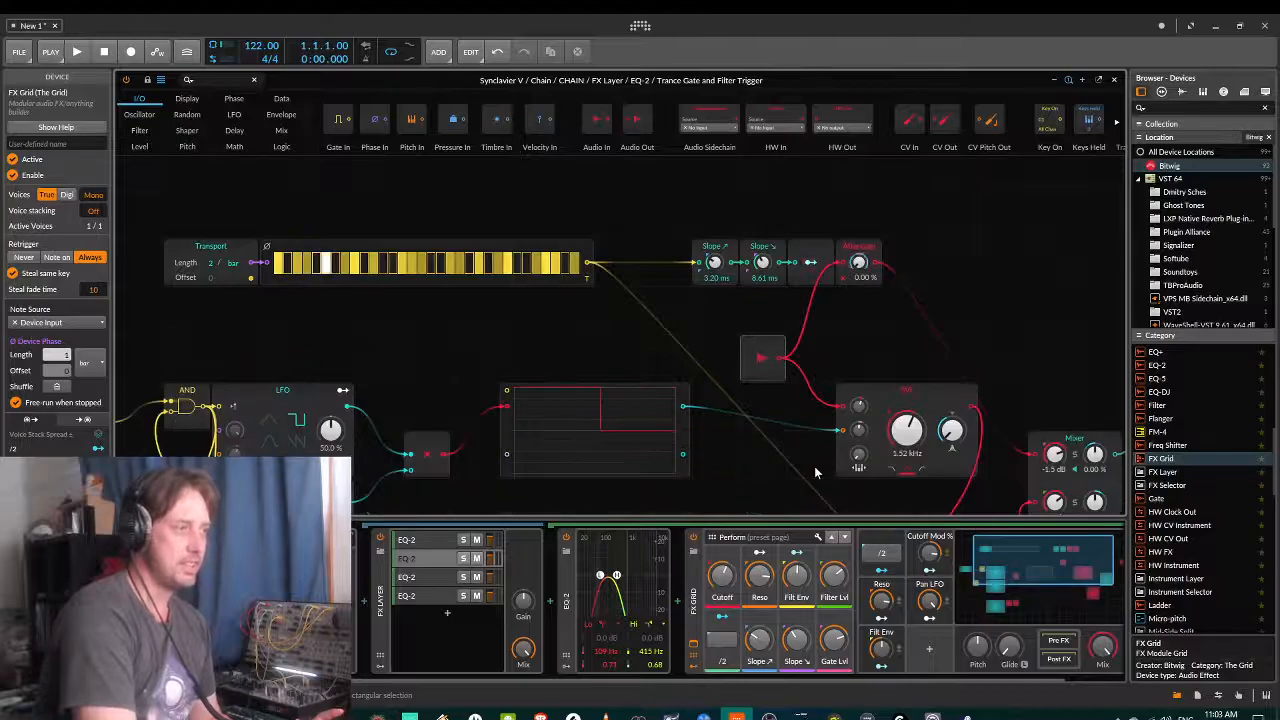
pyautogui.scroll(-1, 828, 466)
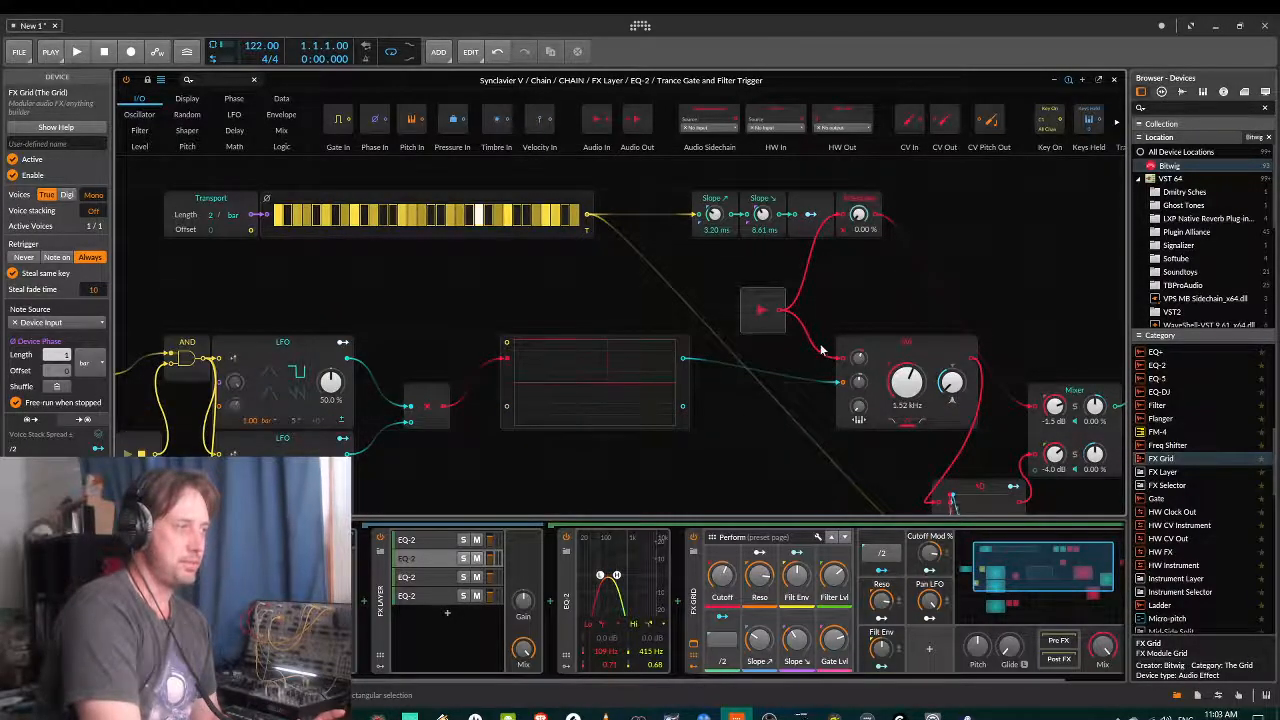
pyautogui.click(1054, 79)
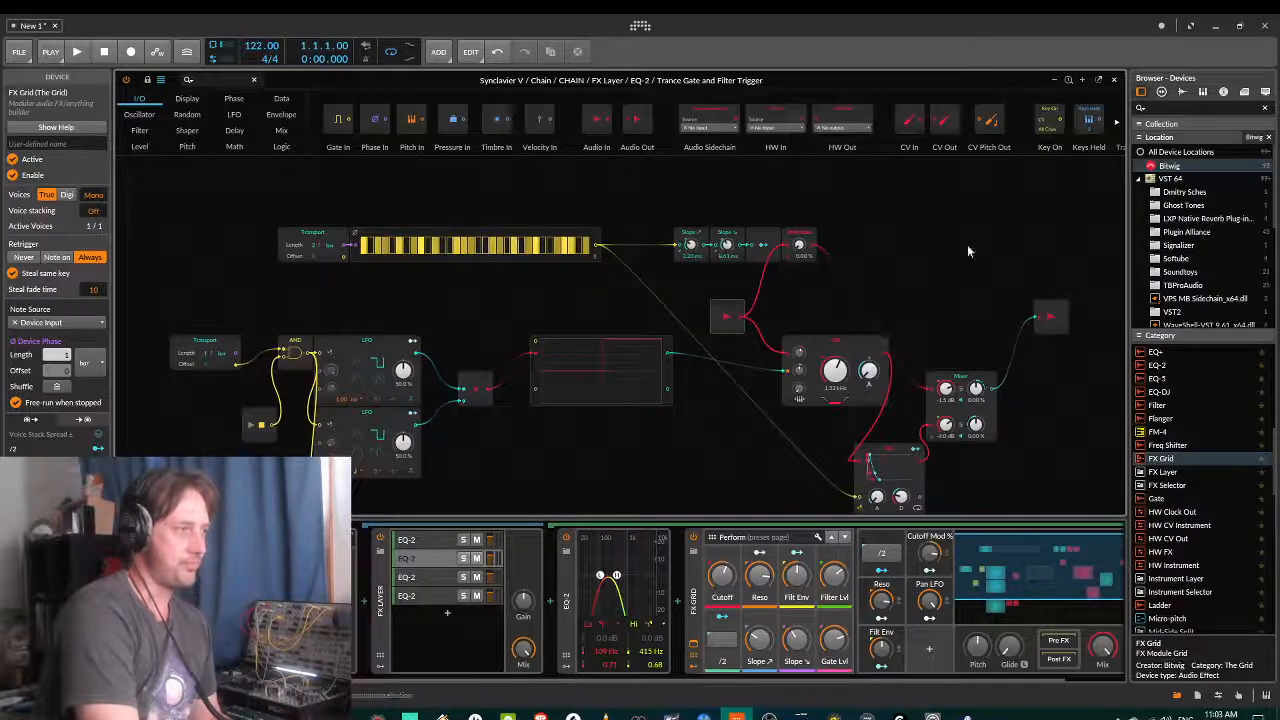
pyautogui.scroll(-1, 964, 285)
pyautogui.scroll(-2, 987, 384)
pyautogui.scroll(4, 987, 384)
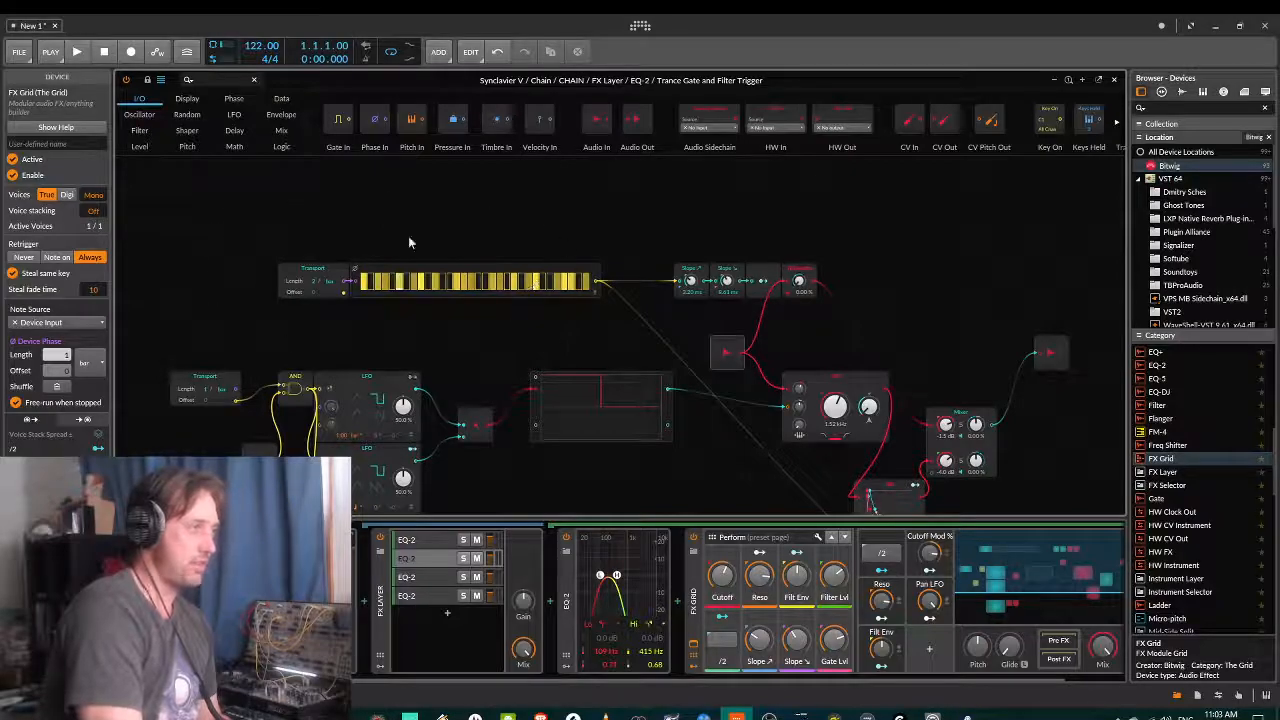
pyautogui.click(314, 288)
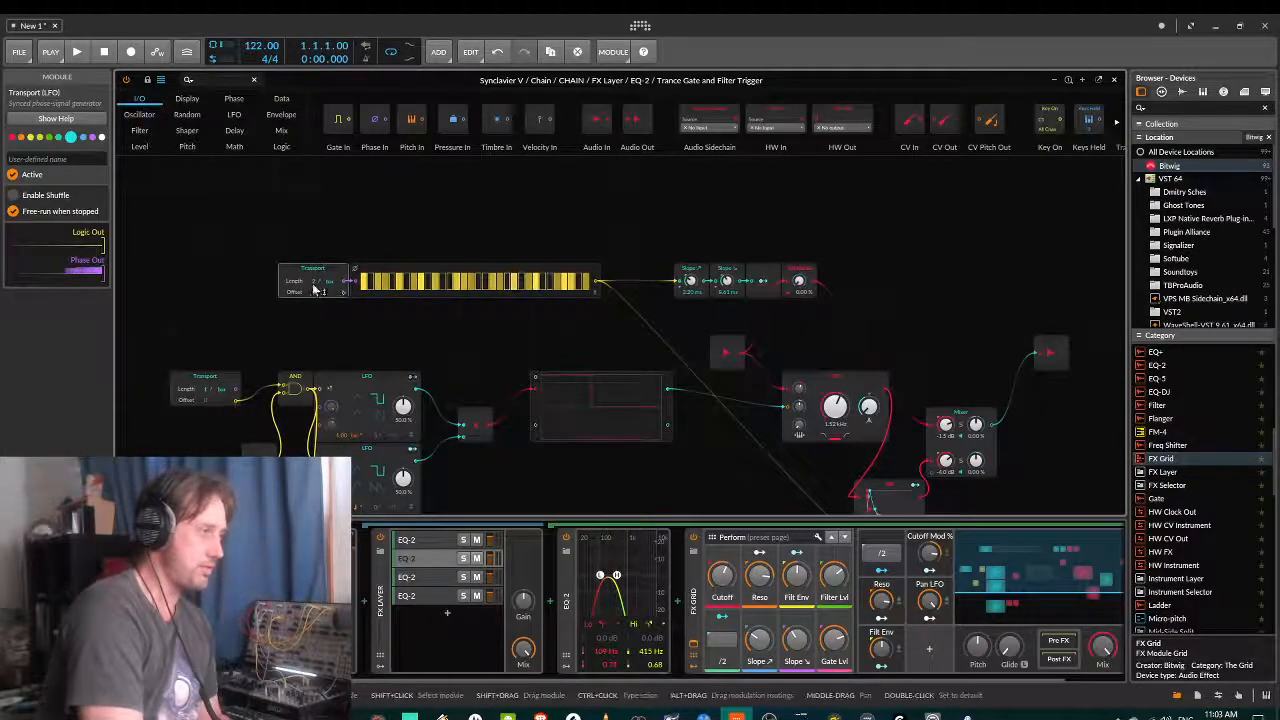
pyautogui.moveTo(314, 288); pyautogui.dragTo(314, 278)
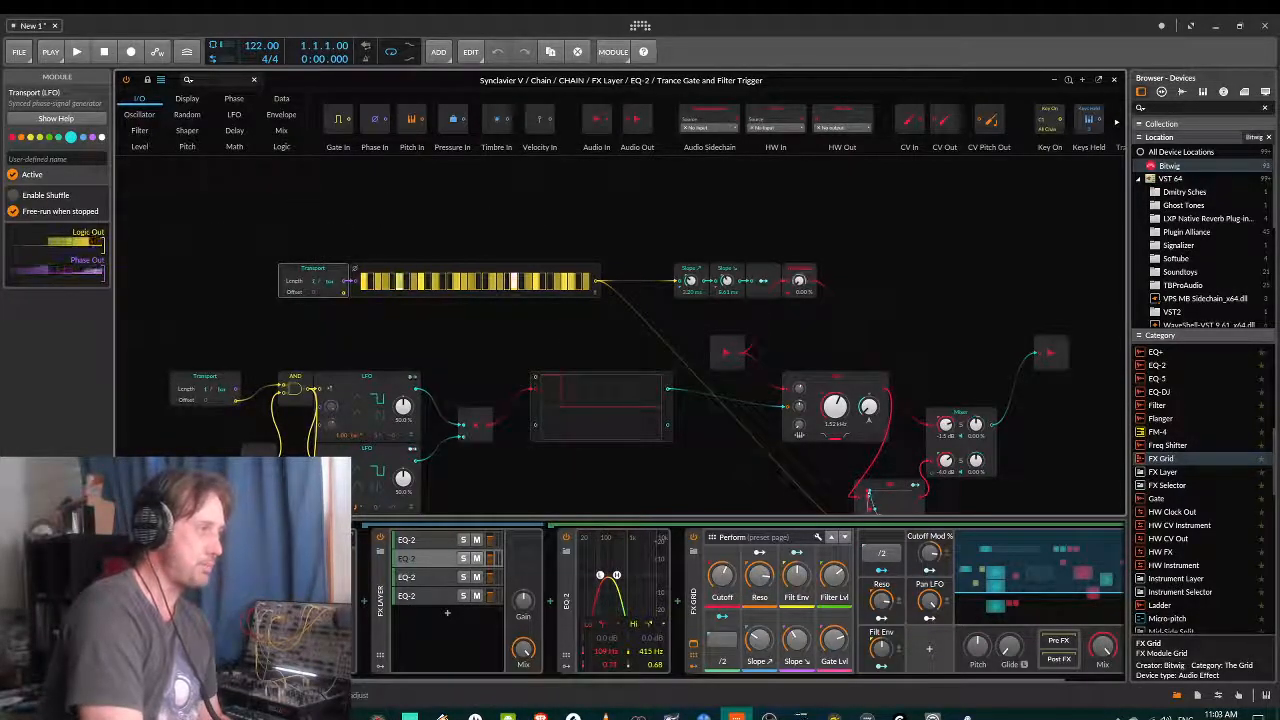
# - Set the Gates module's step count to 16 and switch on all of its steps
pyautogui.click(543, 270)
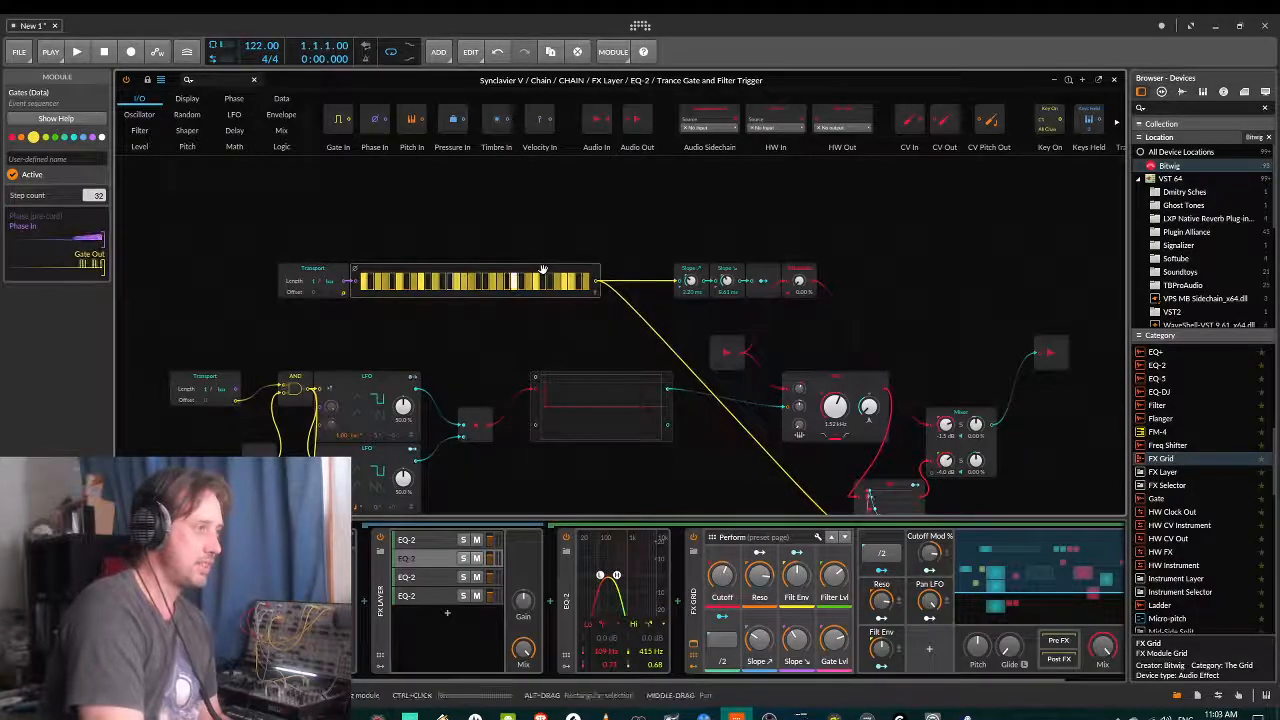
pyautogui.moveTo(97, 196); pyautogui.dragTo(97, 304)
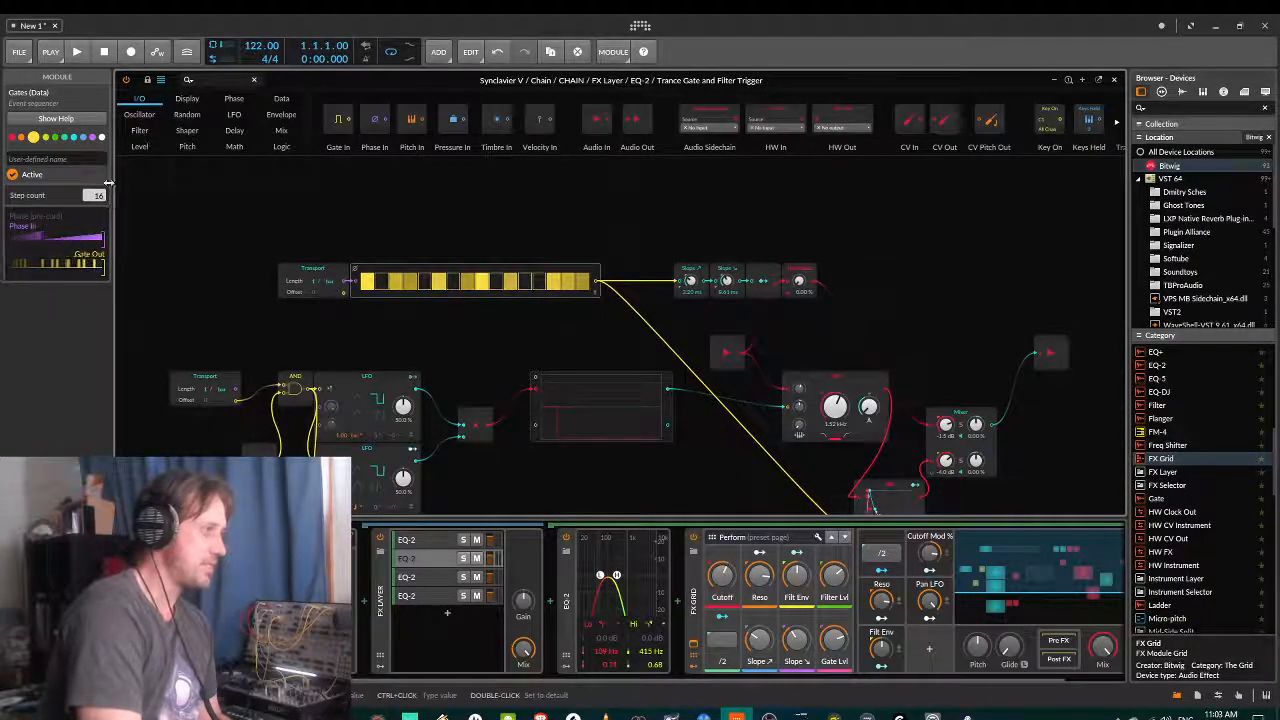
pyautogui.moveTo(424, 281); pyautogui.dragTo(546, 276)
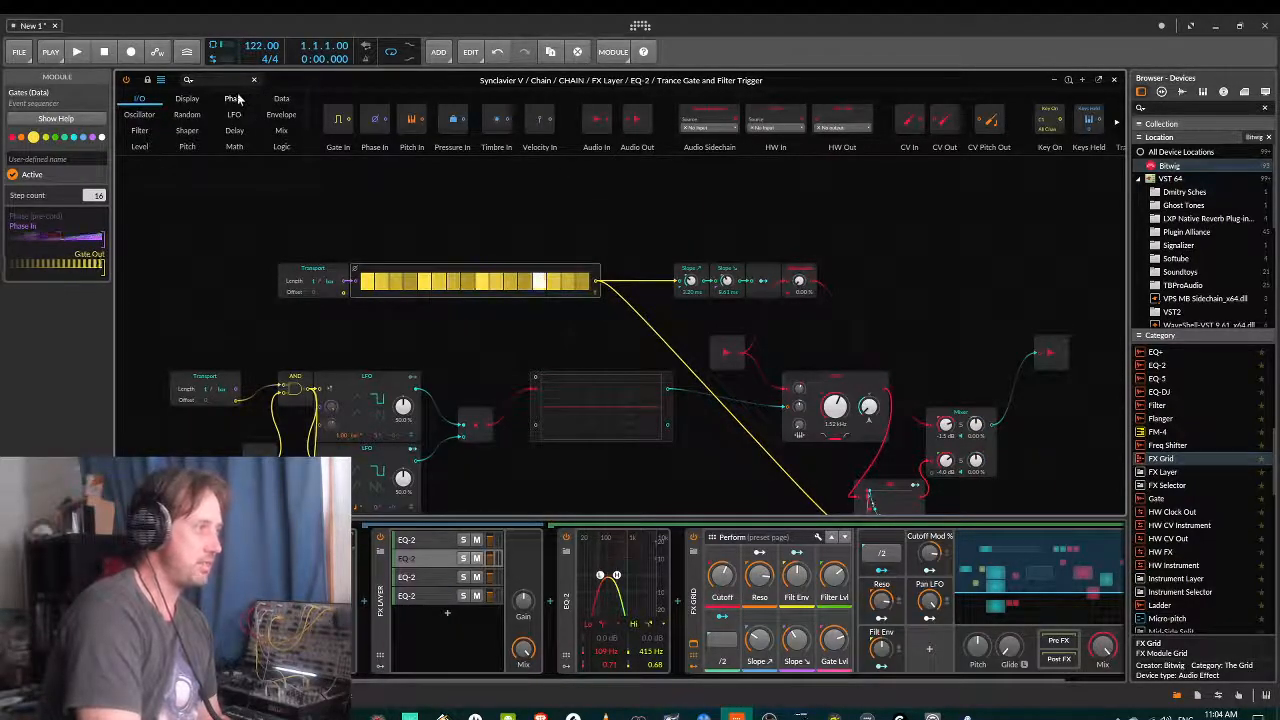
# - Add a Clock Quantize module clocked by the Gates output, and place a Triggers module beside it
pyautogui.click(283, 148)
pyautogui.moveTo(494, 122); pyautogui.dragTo(606, 263)
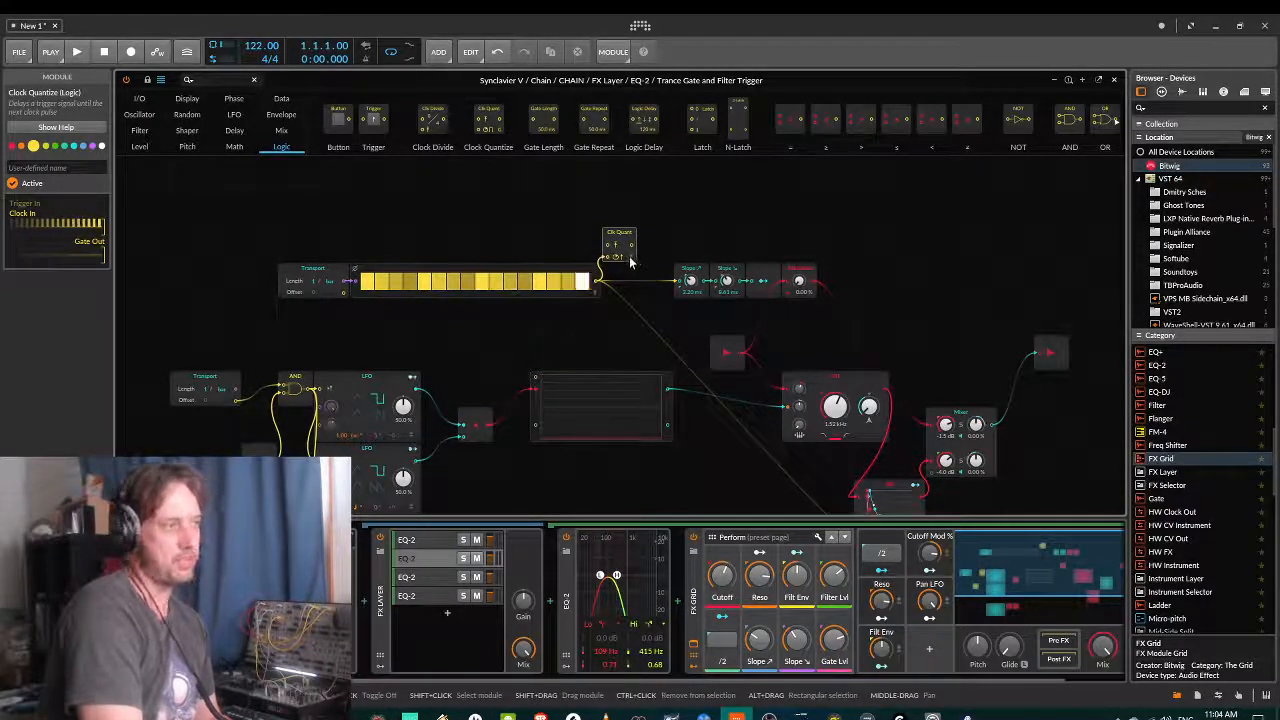
pyautogui.click(281, 98)
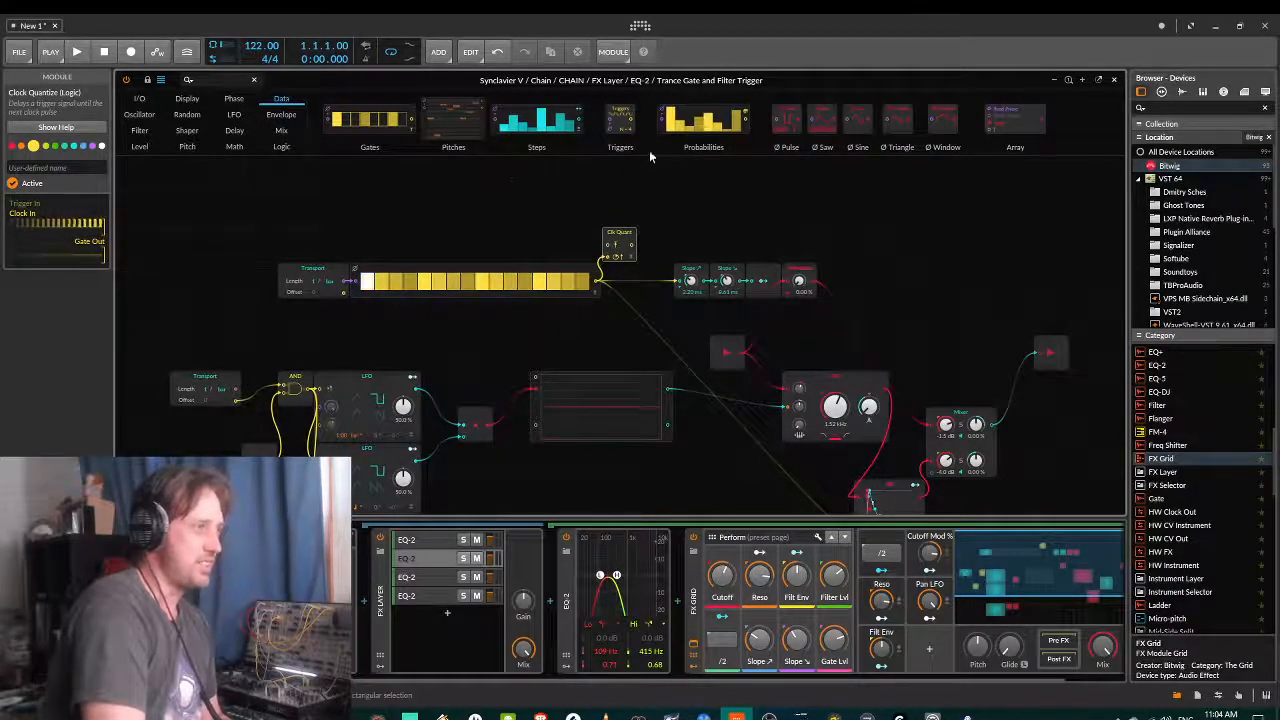
pyautogui.moveTo(620, 120); pyautogui.dragTo(548, 237)
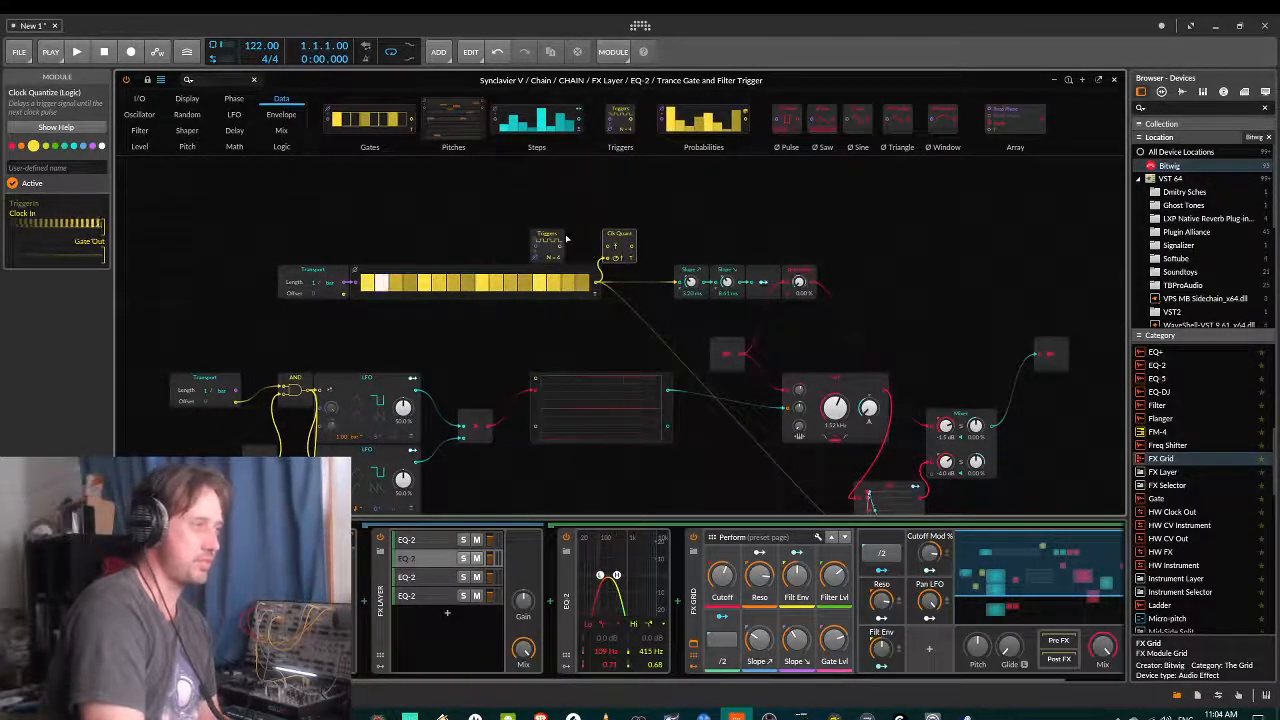
# - Connect the Triggers output to Clock Quantize's trigger input, and route Clock Quantize's output into the first Slope module
pyautogui.click(562, 240)
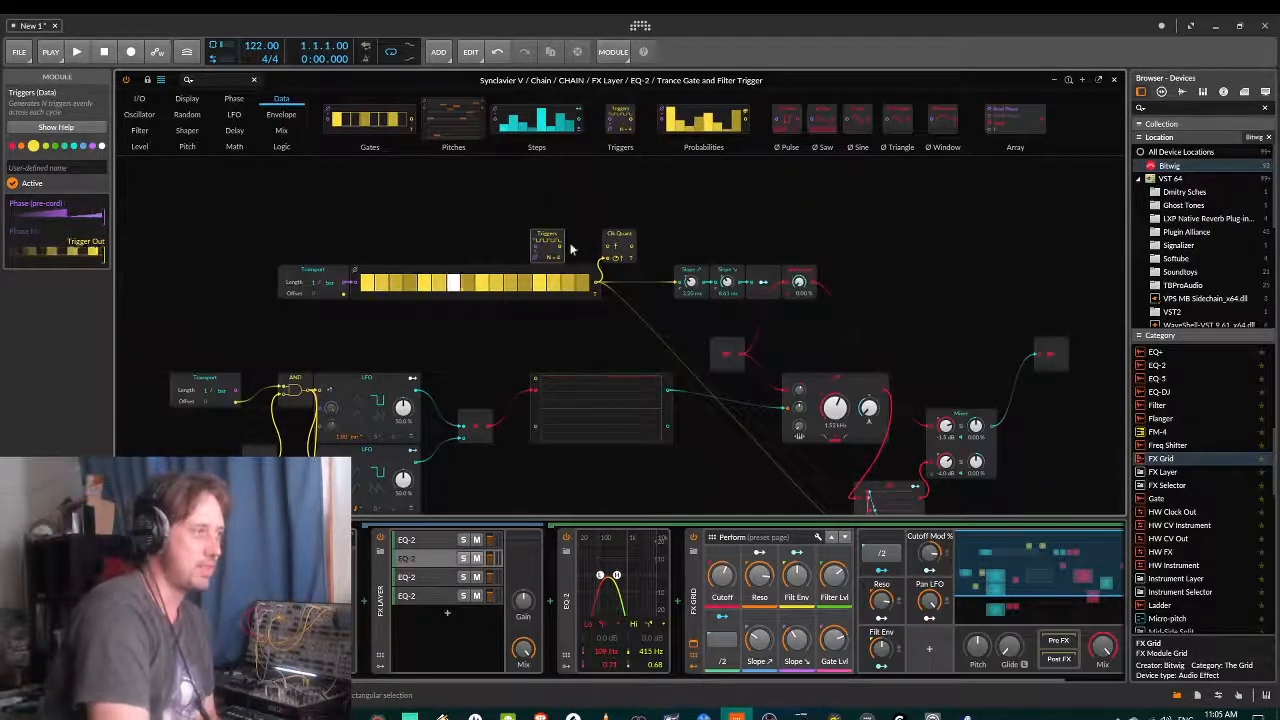
pyautogui.moveTo(560, 247); pyautogui.dragTo(597, 251)
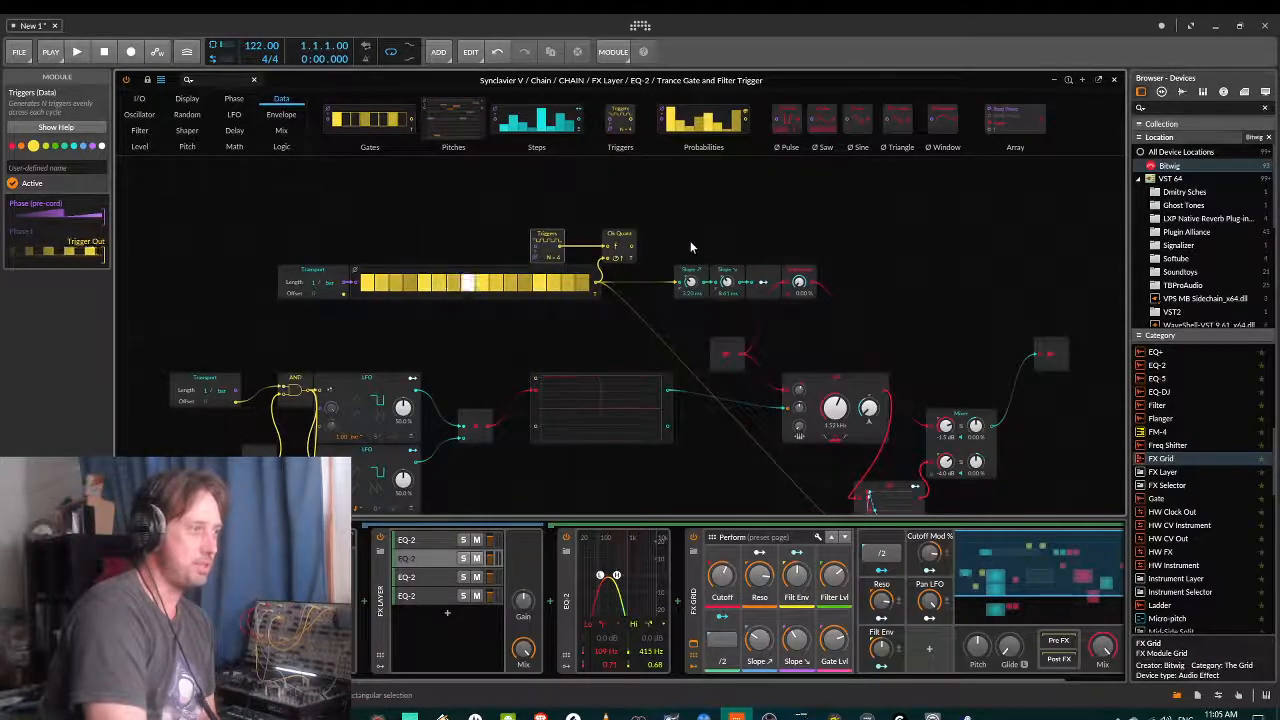
pyautogui.moveTo(632, 246); pyautogui.dragTo(681, 283)
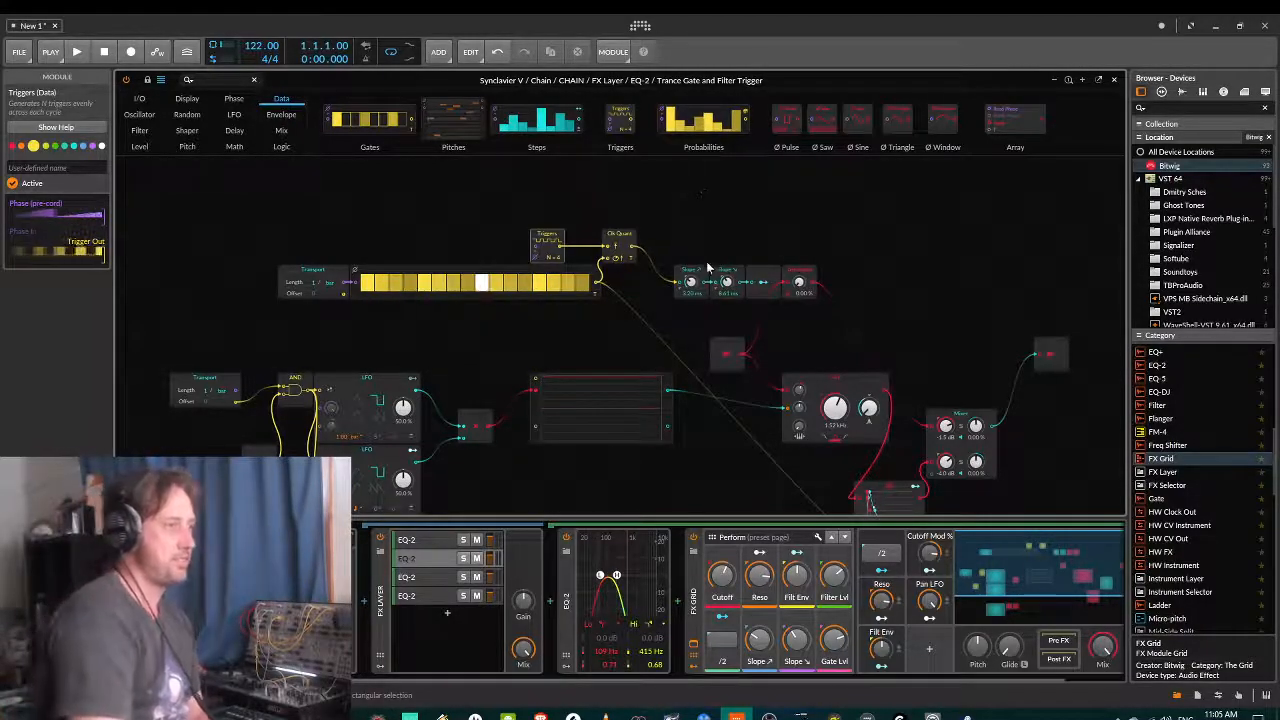
# - Set up an empty Perform preset page in the Chain device's remote controls, and close the Remote Controls Editor
pyautogui.scroll(-3, 795, 240)
pyautogui.scroll(-1, 703, 320)
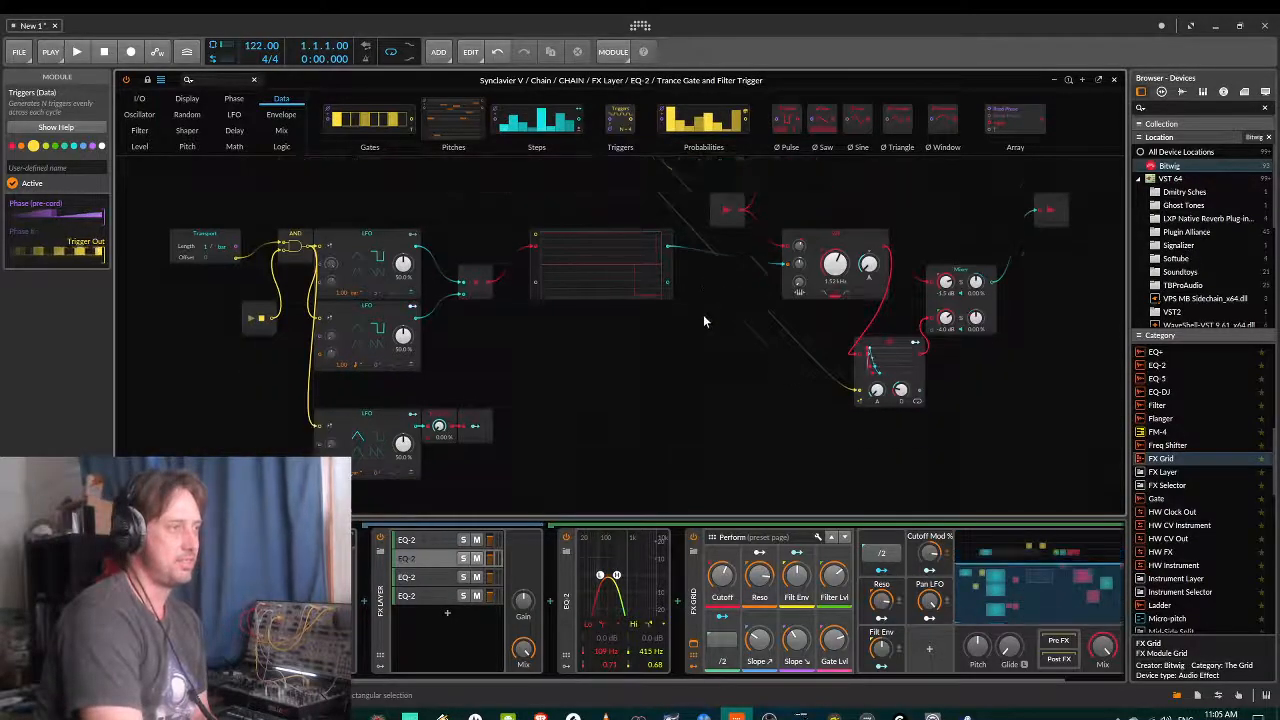
pyautogui.scroll(2, 708, 340)
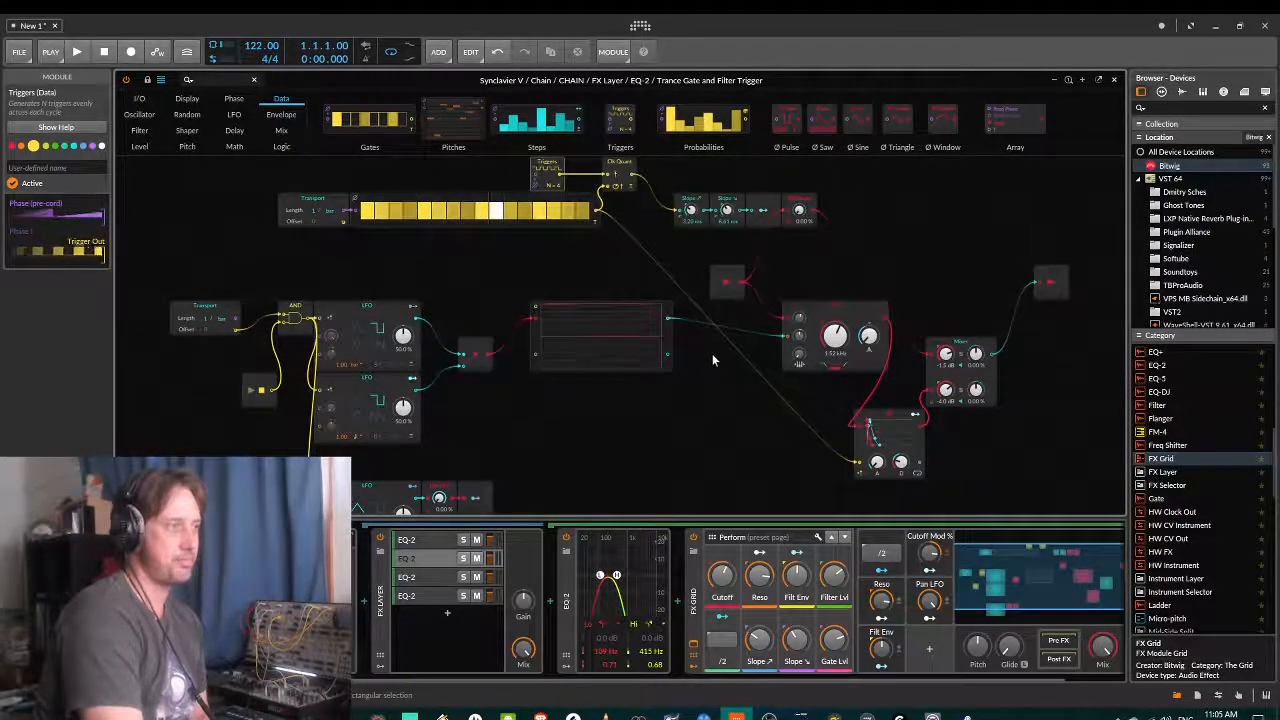
pyautogui.scroll(1, 713, 358)
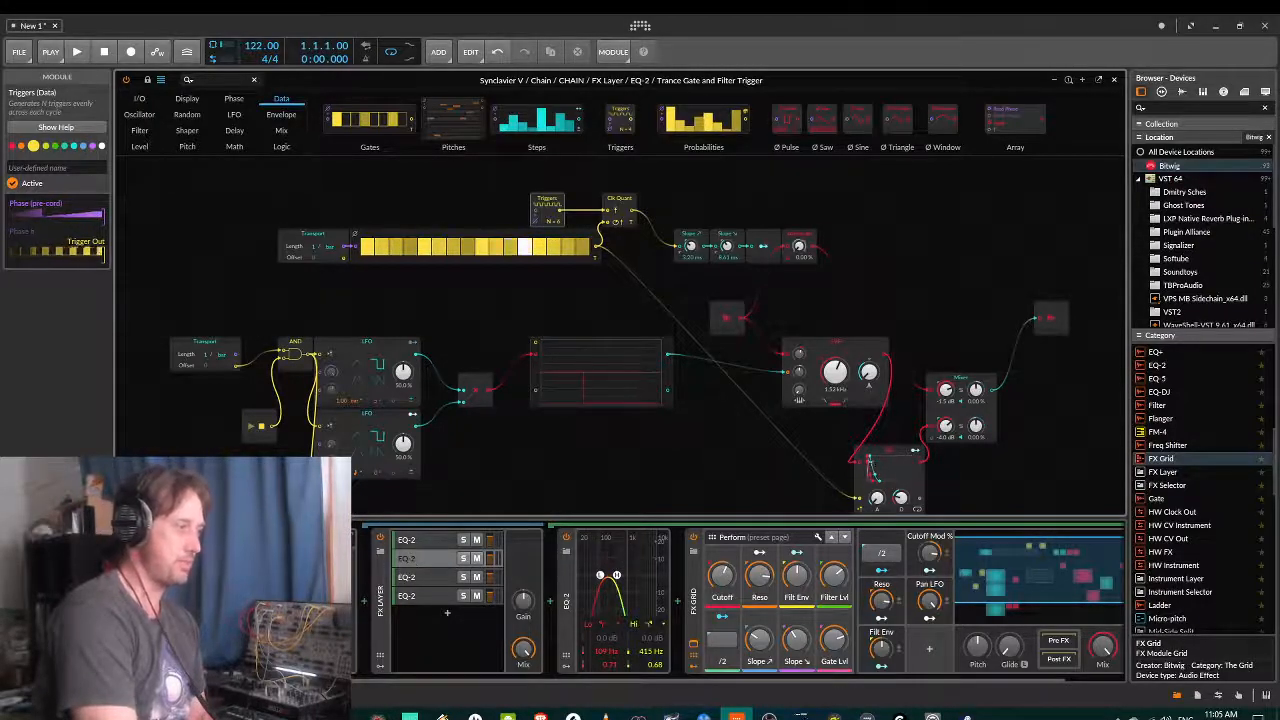
pyautogui.hscroll(-3, 360, 580)
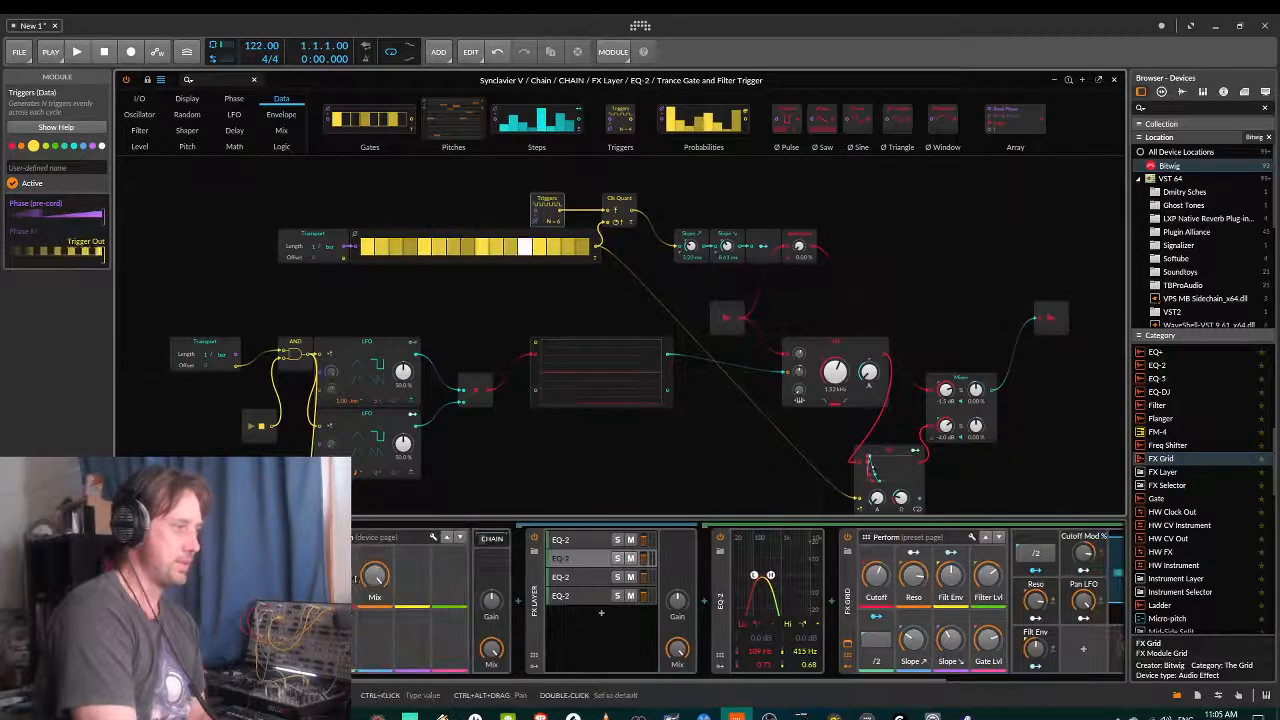
pyautogui.click(434, 538)
pyautogui.click(186, 182)
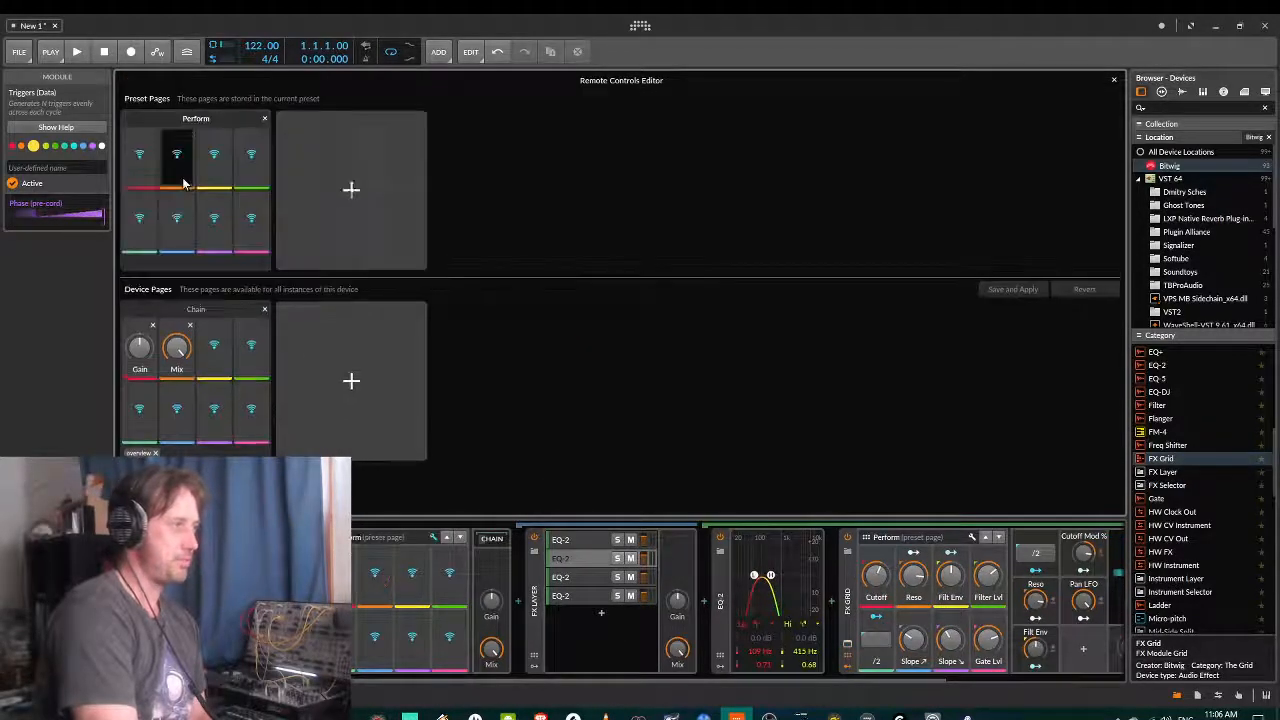
pyautogui.click(1115, 80)
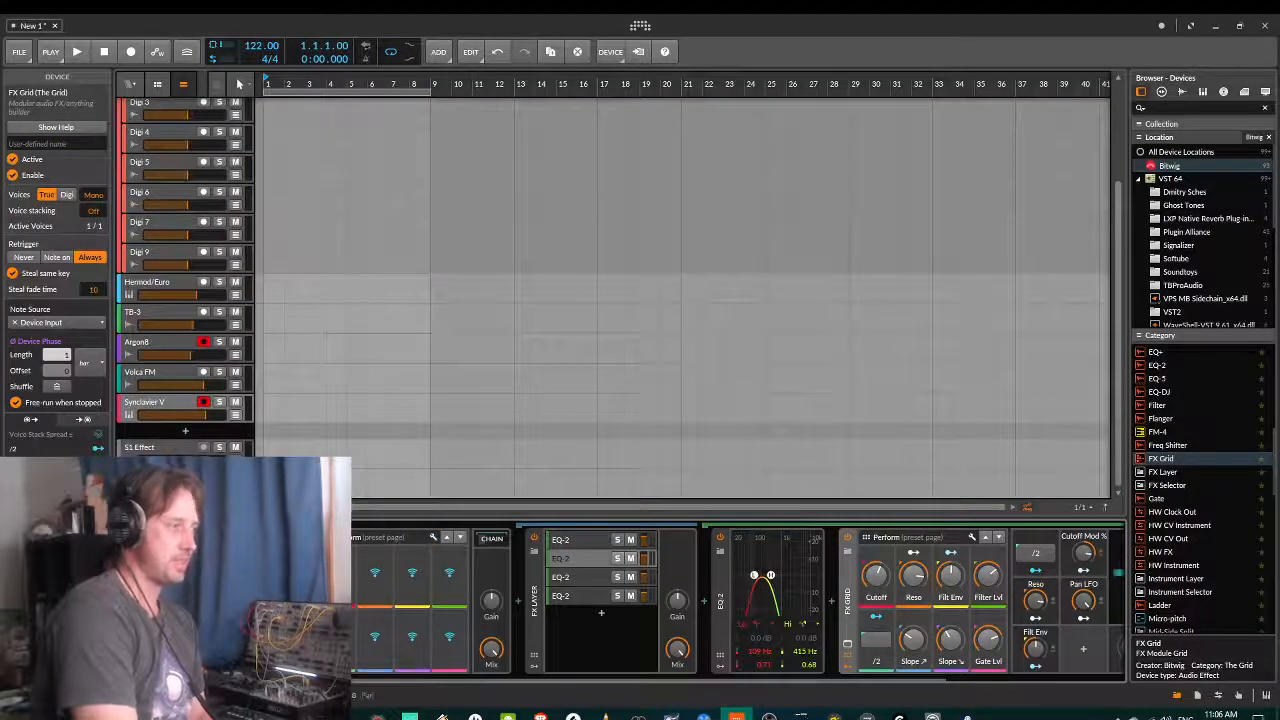
# - Map a remote control to the Triggers module's N value in the FX Grid patch, and close the patch
pyautogui.click(845, 643)
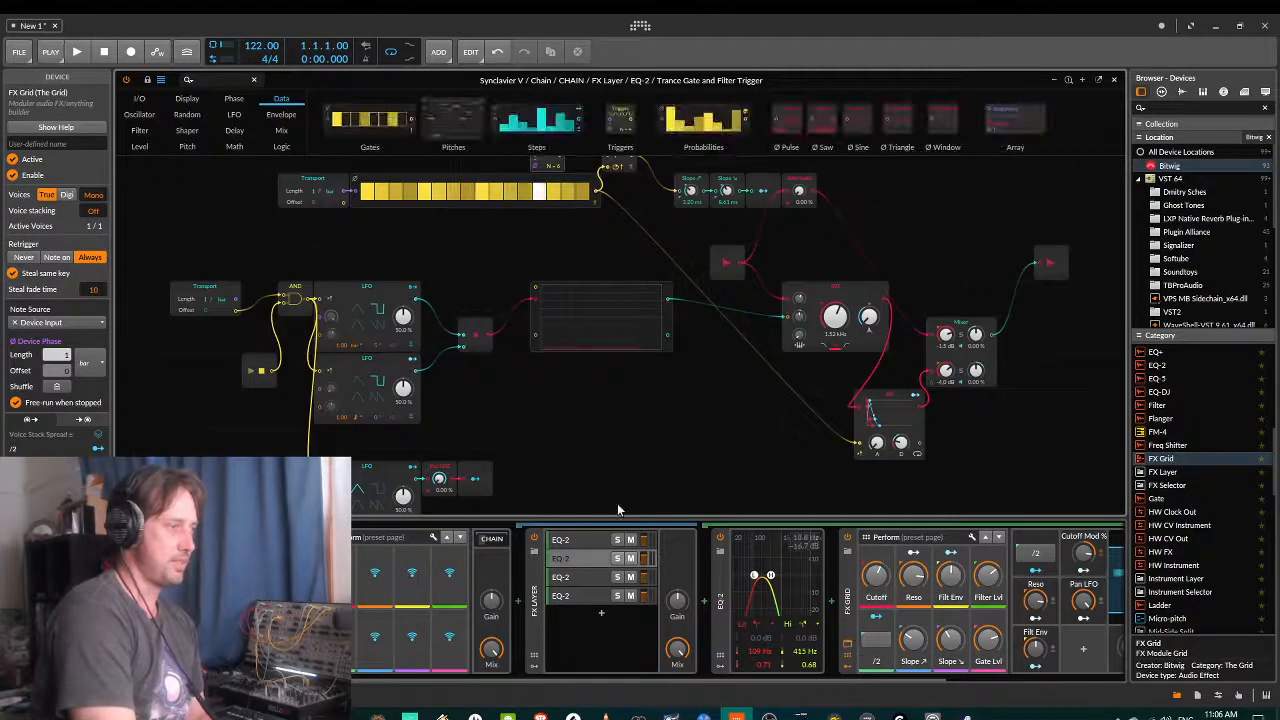
pyautogui.scroll(2, 594, 315)
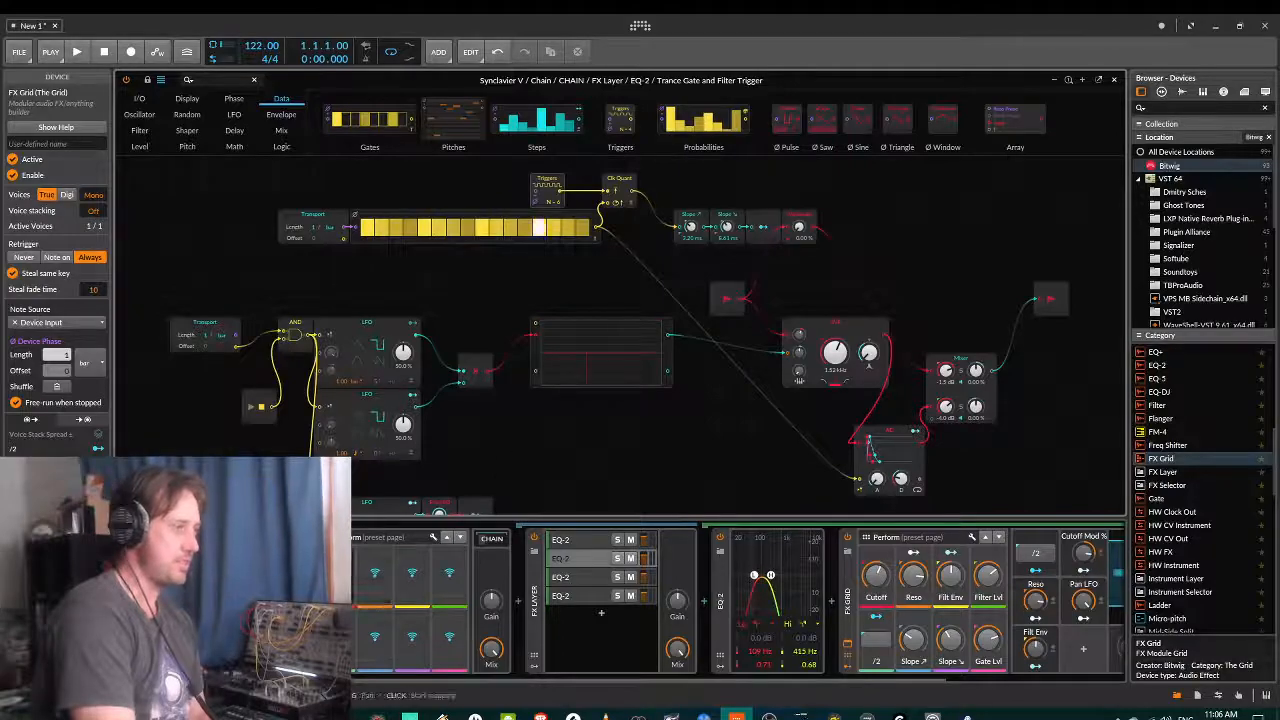
pyautogui.click(1035, 570)
pyautogui.click(553, 205)
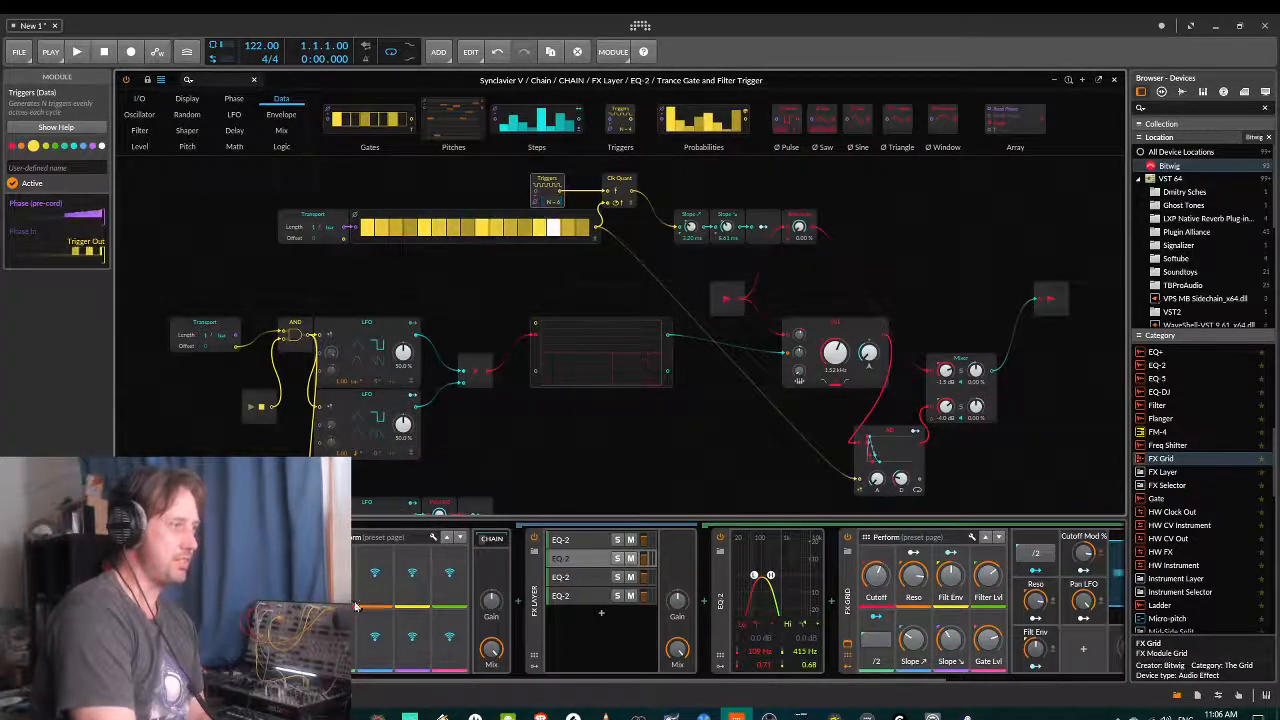
pyautogui.press('Escape')
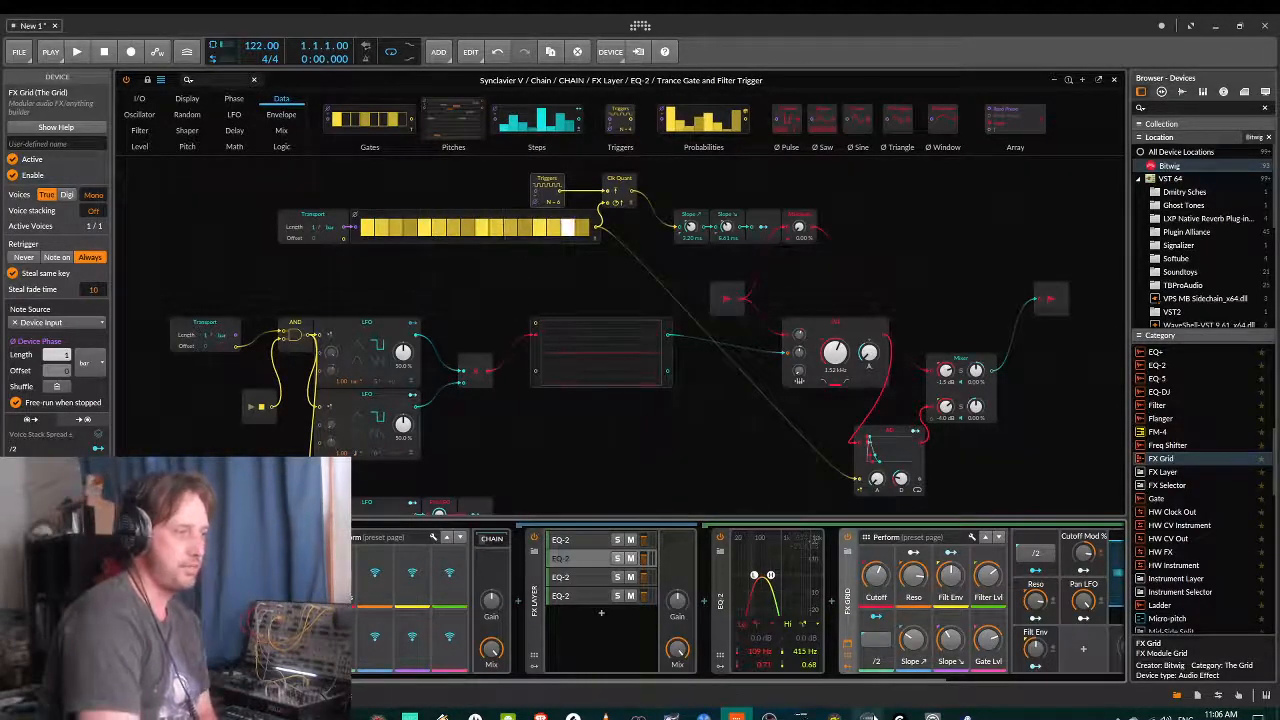
pyautogui.click(848, 644)
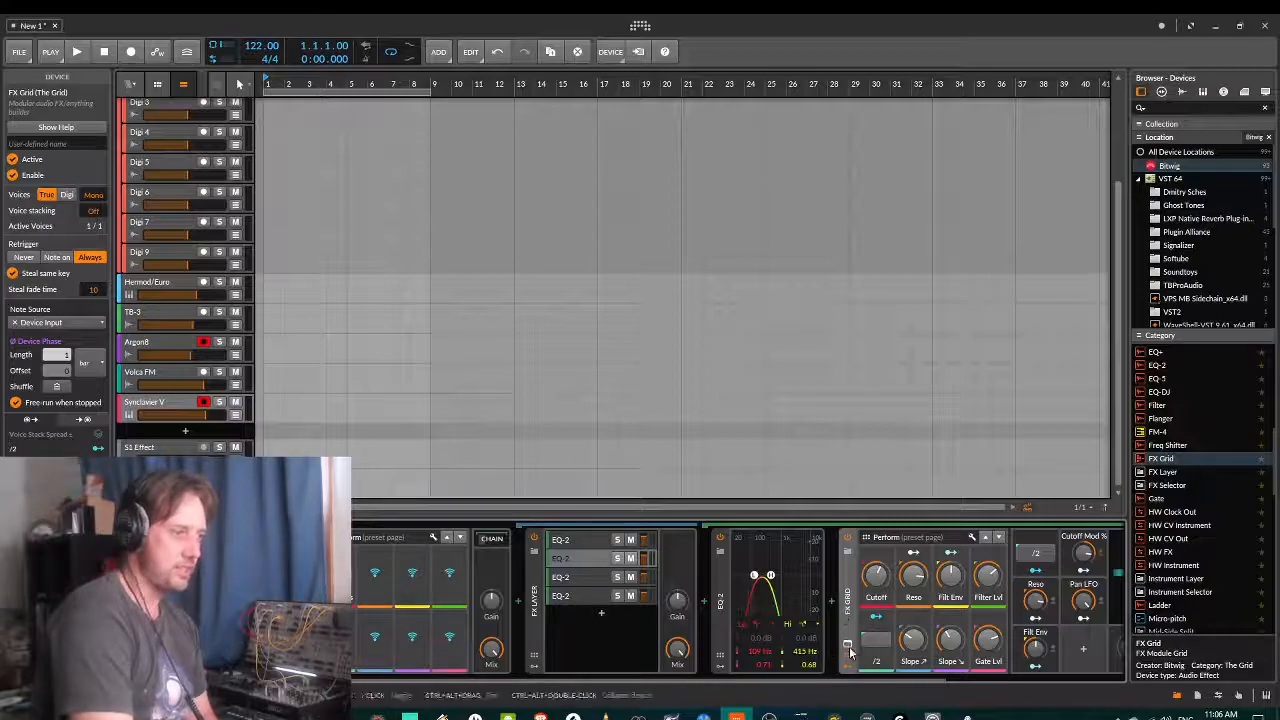
# - Try to copy the second band's FX Grid and paste it after the EQ-2 in the third band of the FX Layer
pyautogui.moveTo(828, 681); pyautogui.dragTo(1050, 695)
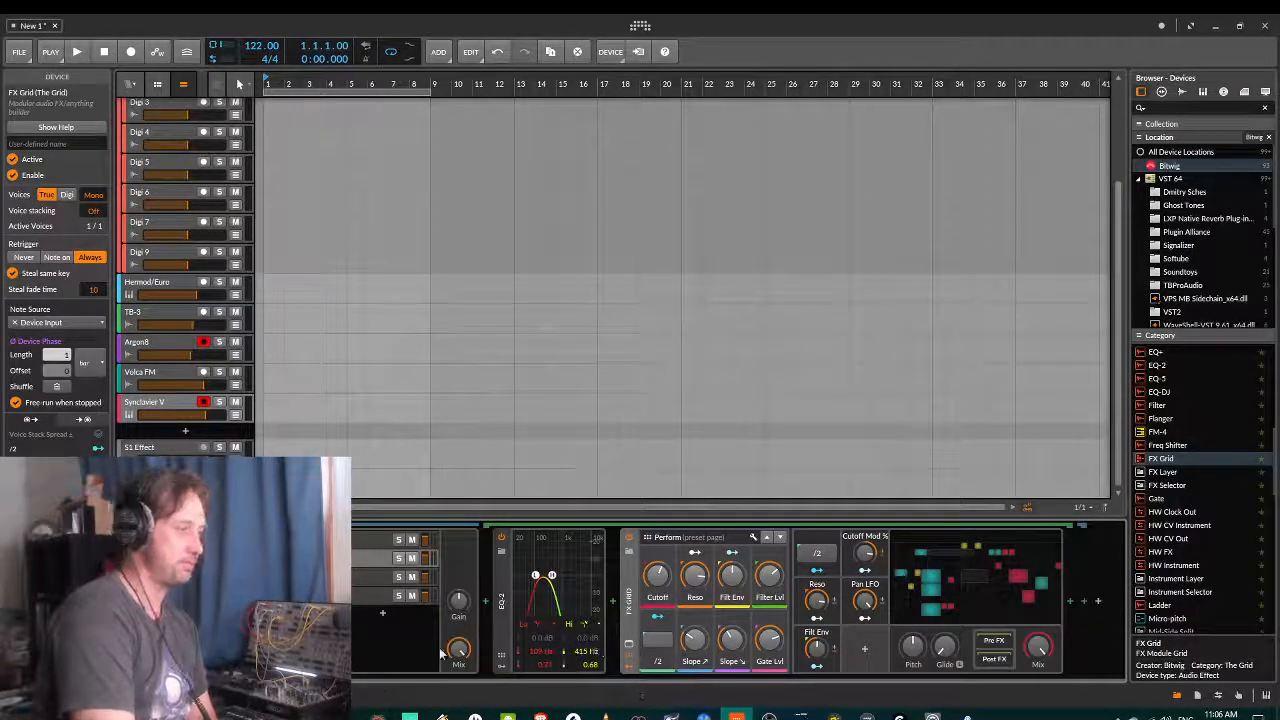
pyautogui.click(365, 580)
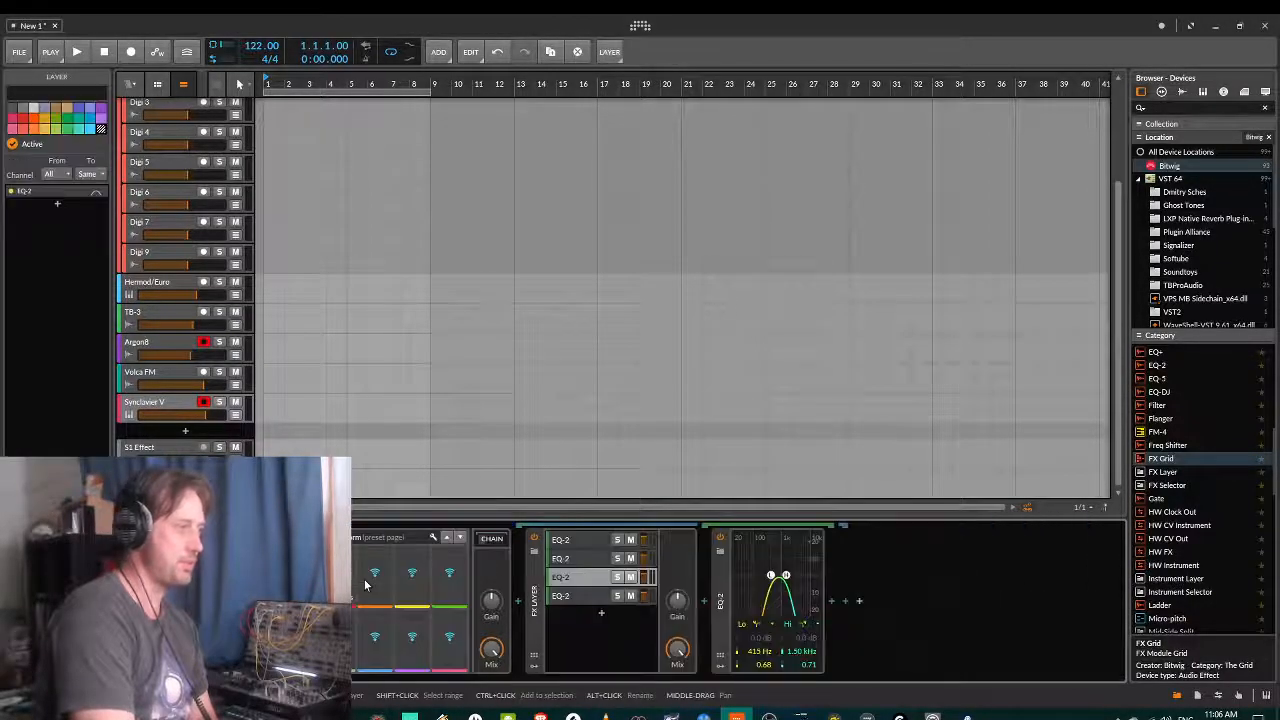
pyautogui.click(590, 558)
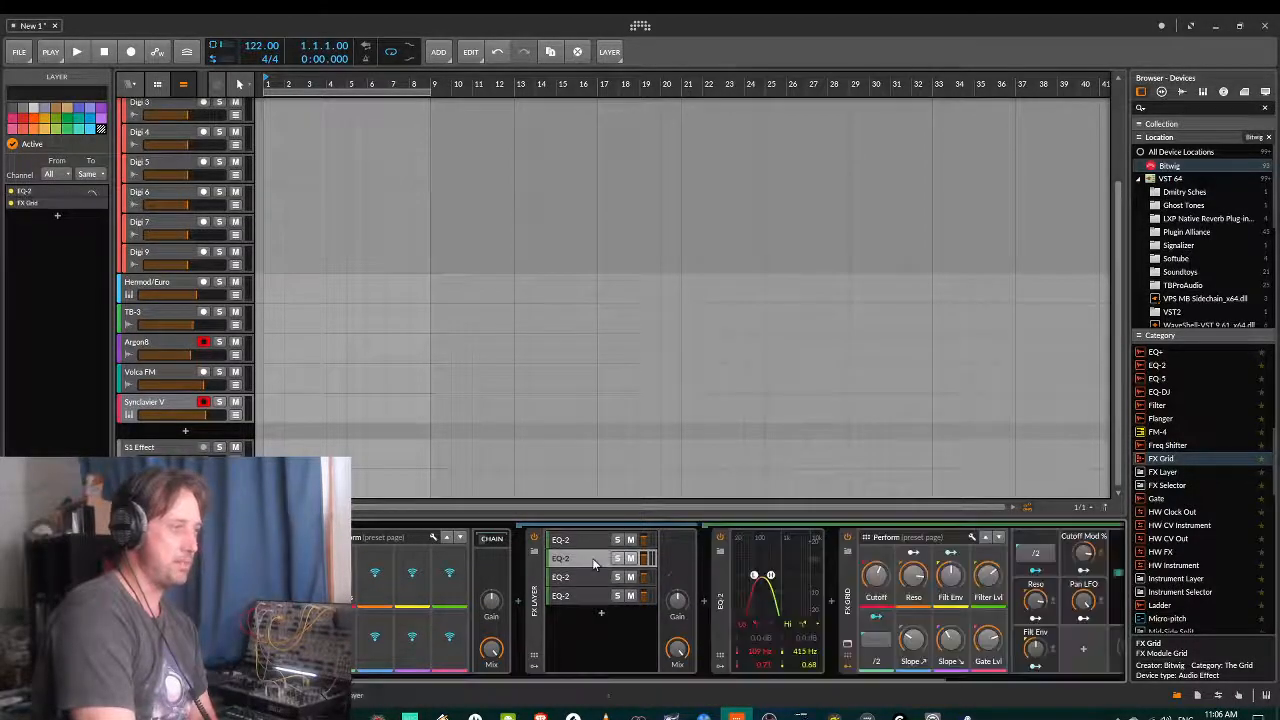
pyautogui.click(855, 574)
pyautogui.rightClick(855, 575)
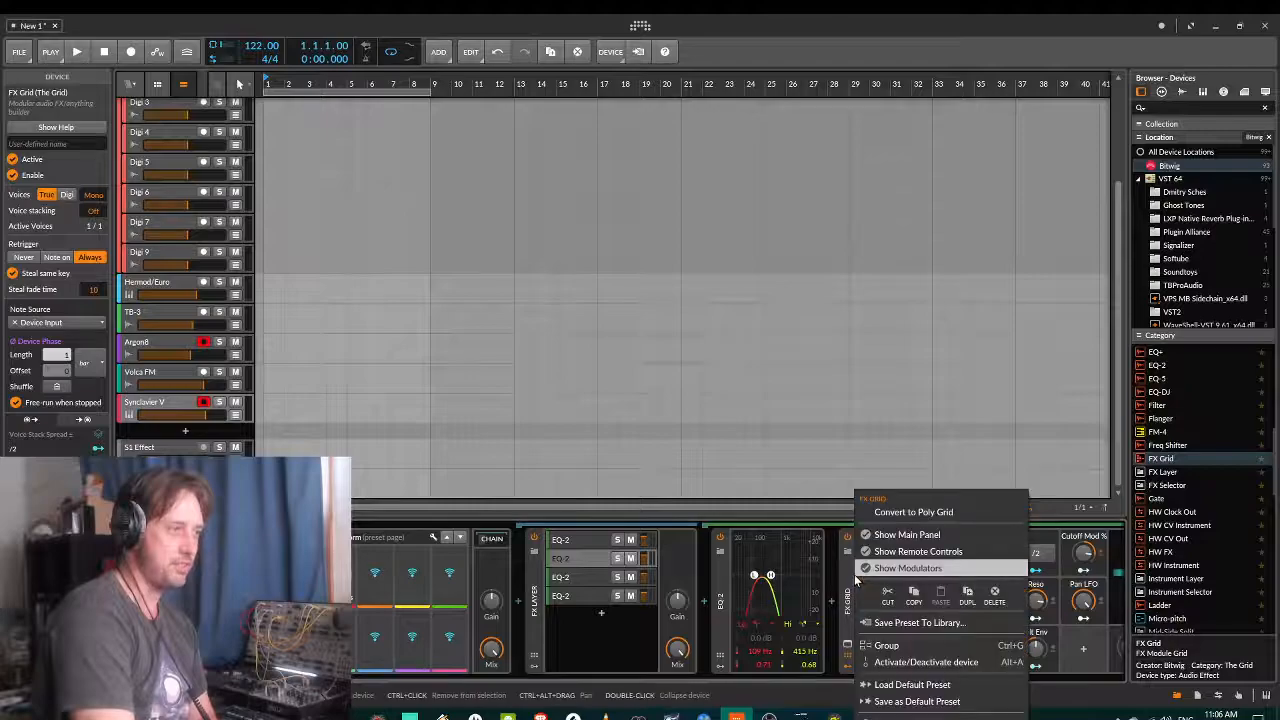
pyautogui.click(912, 599)
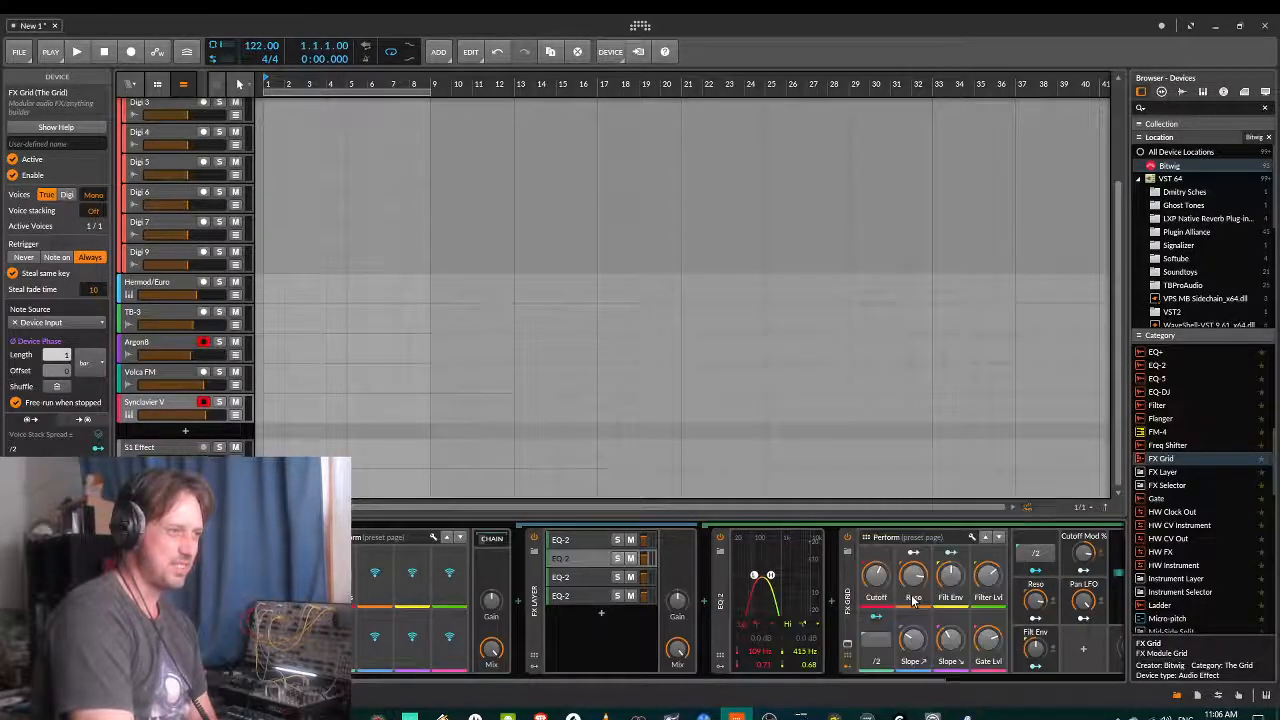
pyautogui.click(589, 576)
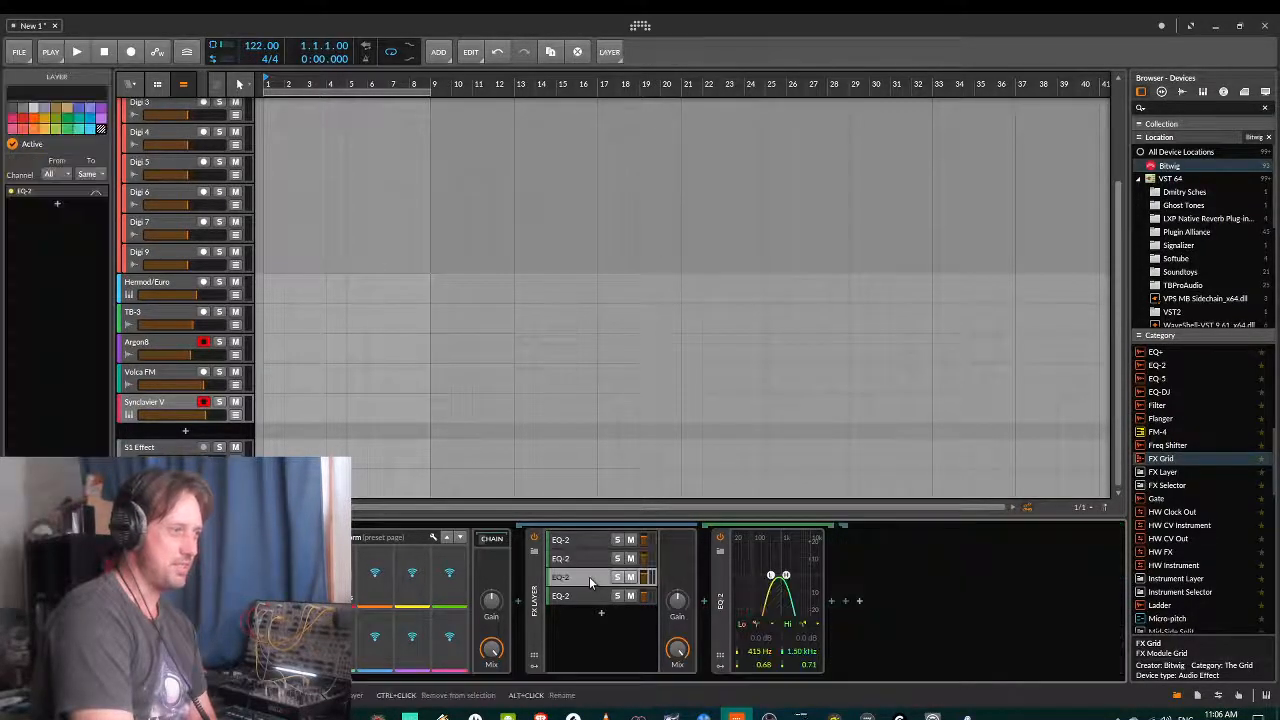
pyautogui.click(832, 603)
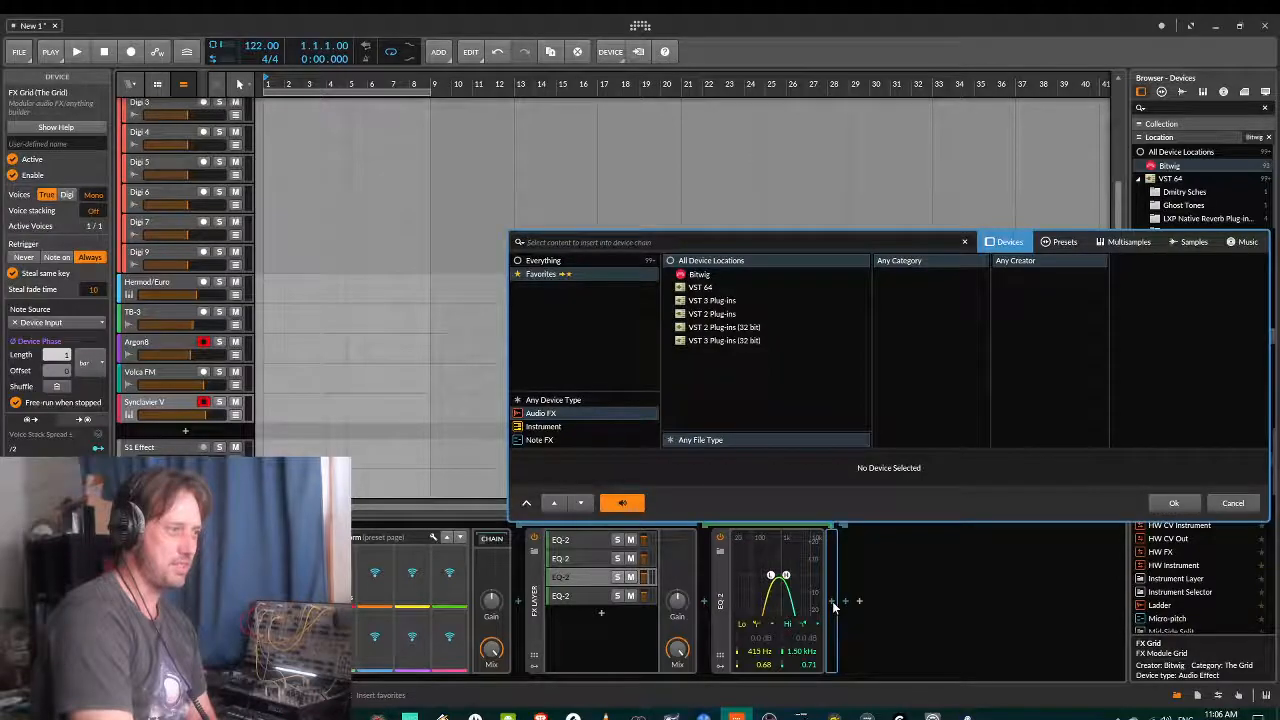
pyautogui.click(1250, 503)
pyautogui.rightClick(830, 574)
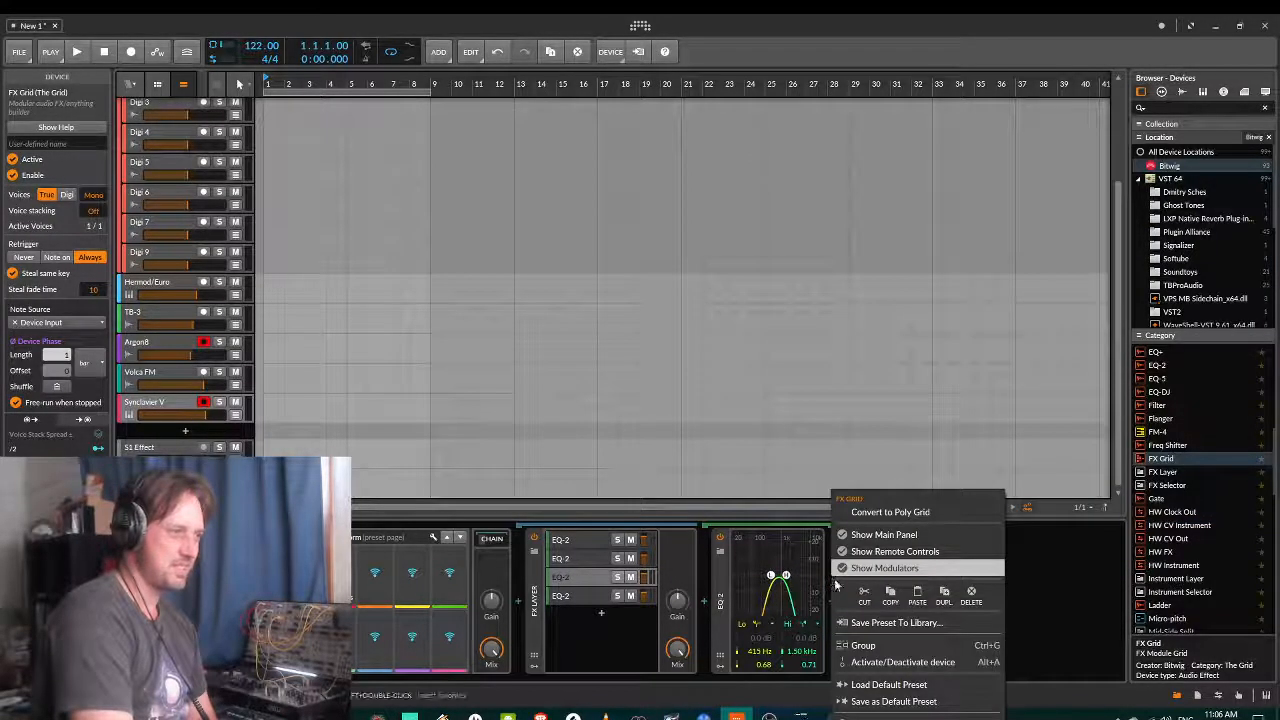
pyautogui.click(922, 600)
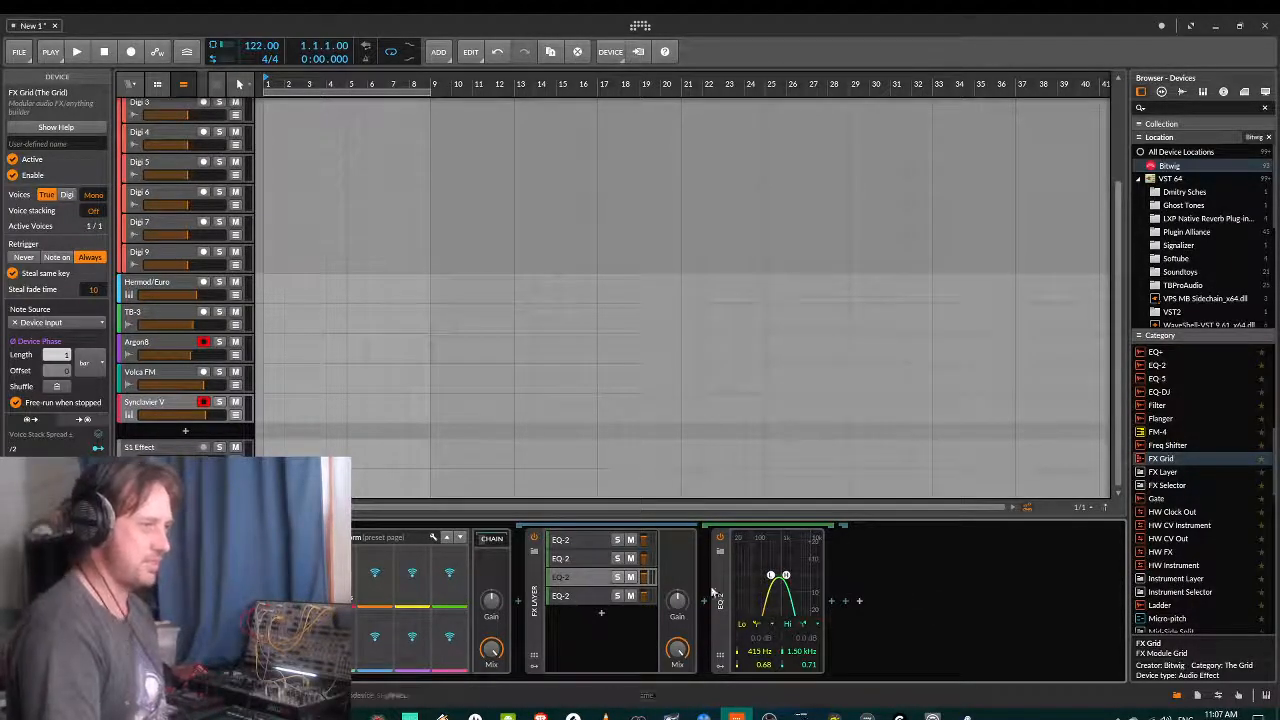
# - Copy the second band's FX Grid again and retry pasting it into the third band's device chain
pyautogui.click(584, 558)
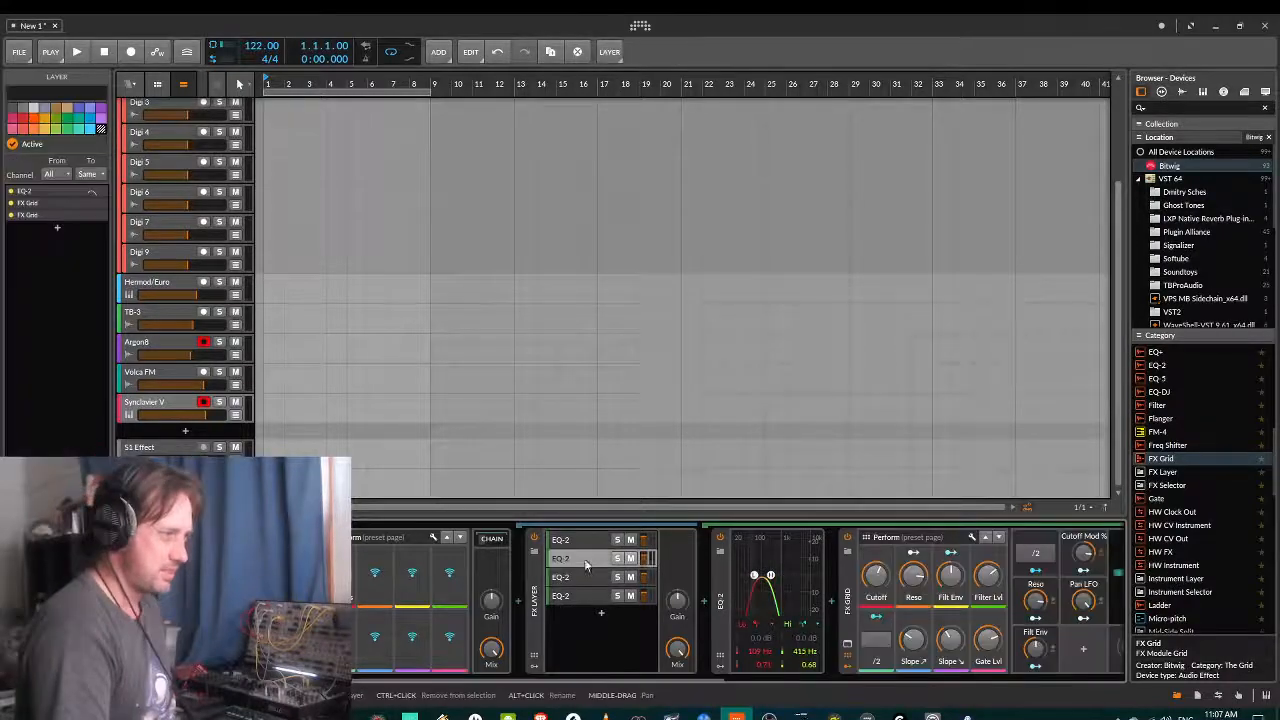
pyautogui.rightClick(853, 578)
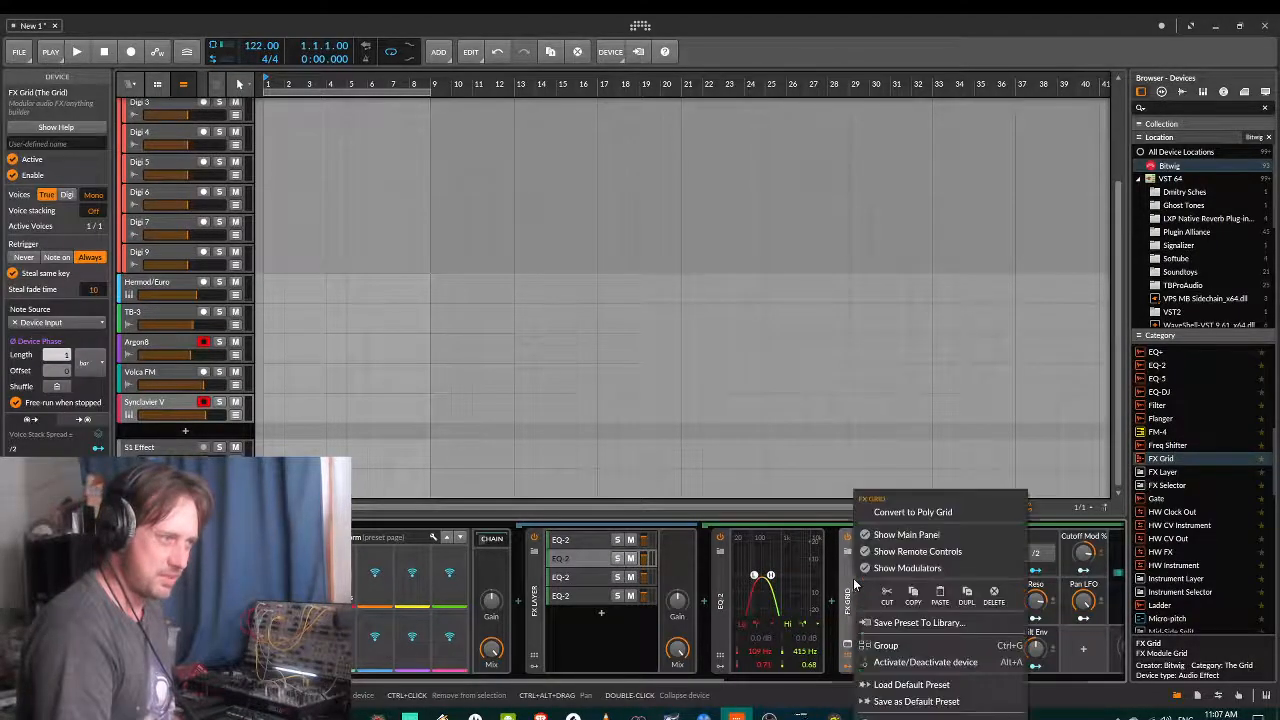
pyautogui.click(913, 597)
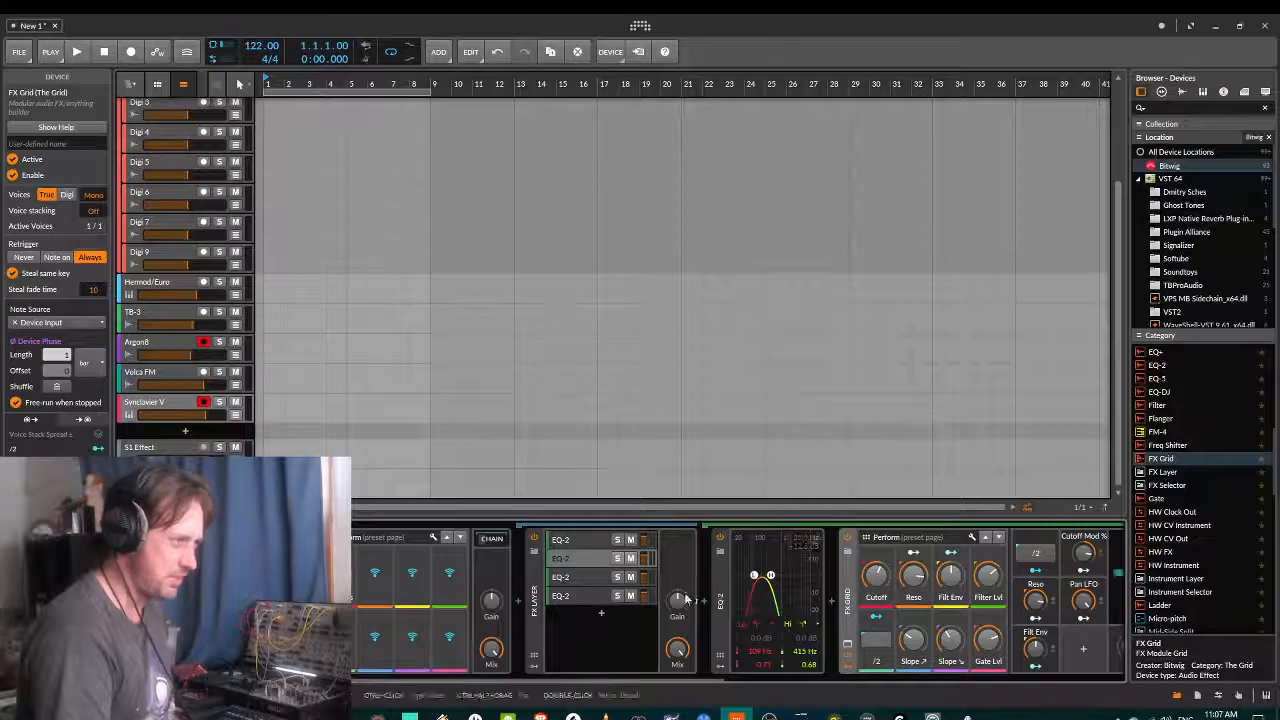
pyautogui.click(590, 577)
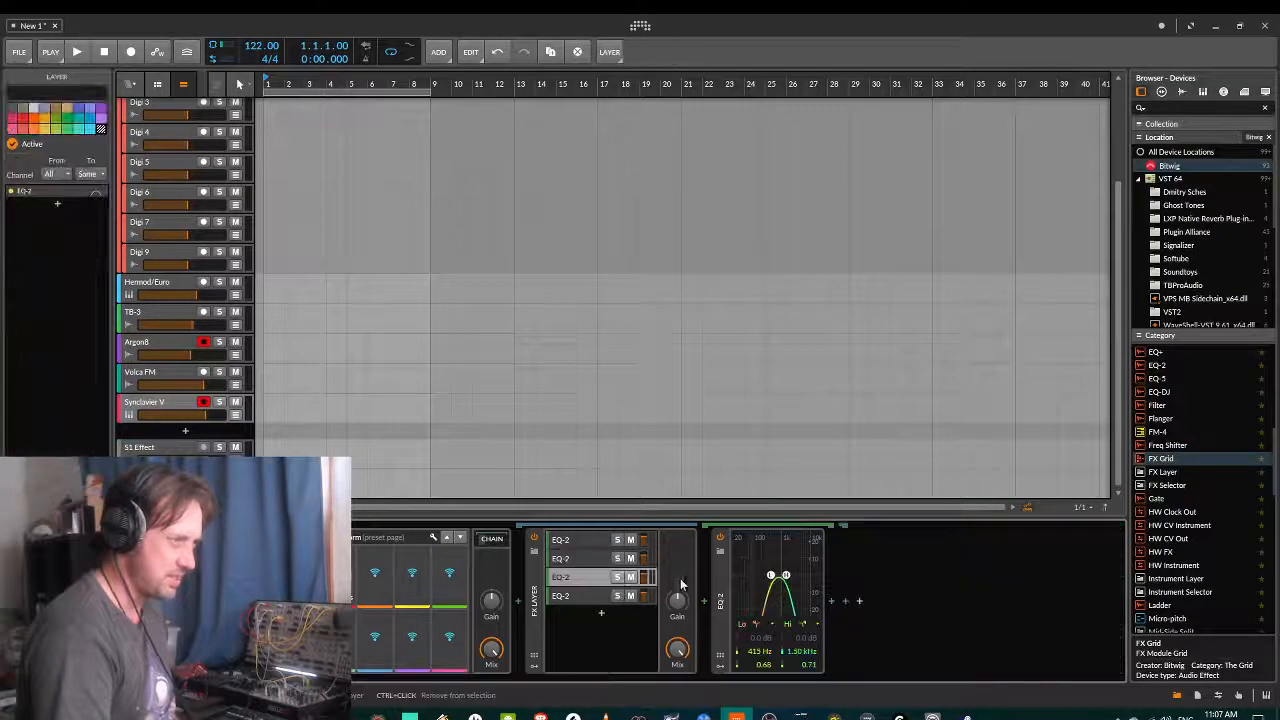
pyautogui.click(830, 609)
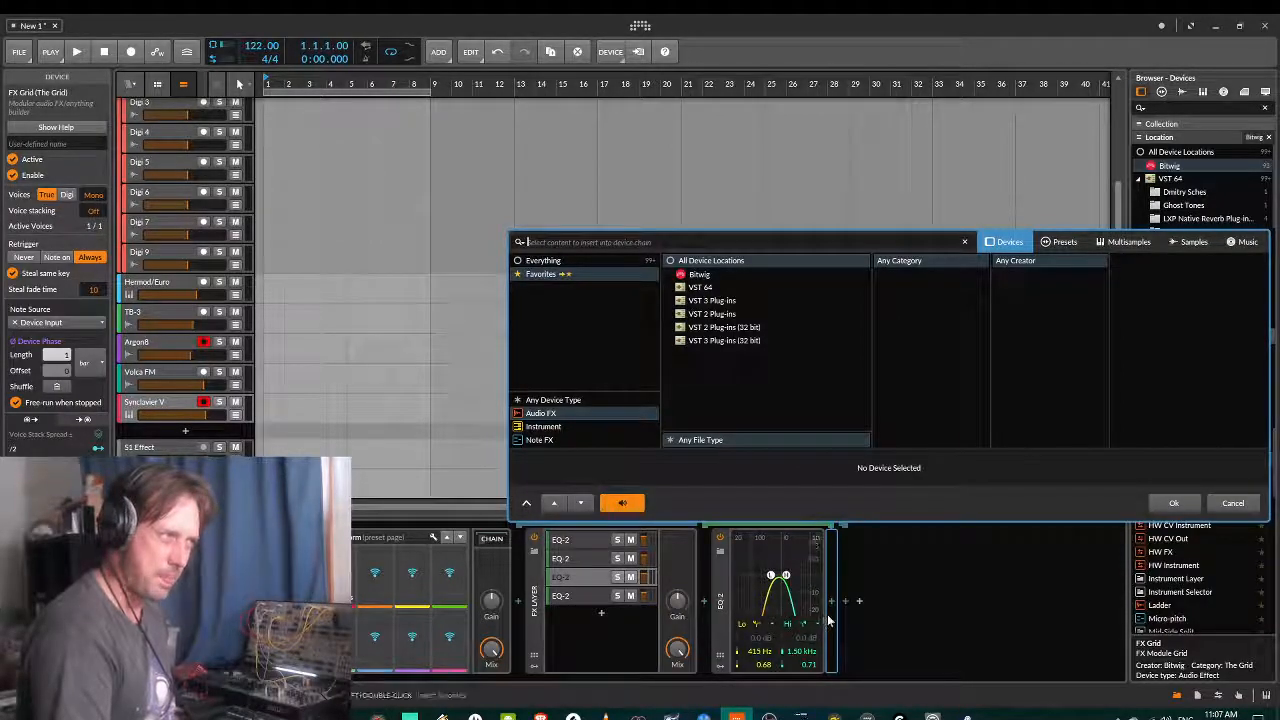
pyautogui.click(1232, 504)
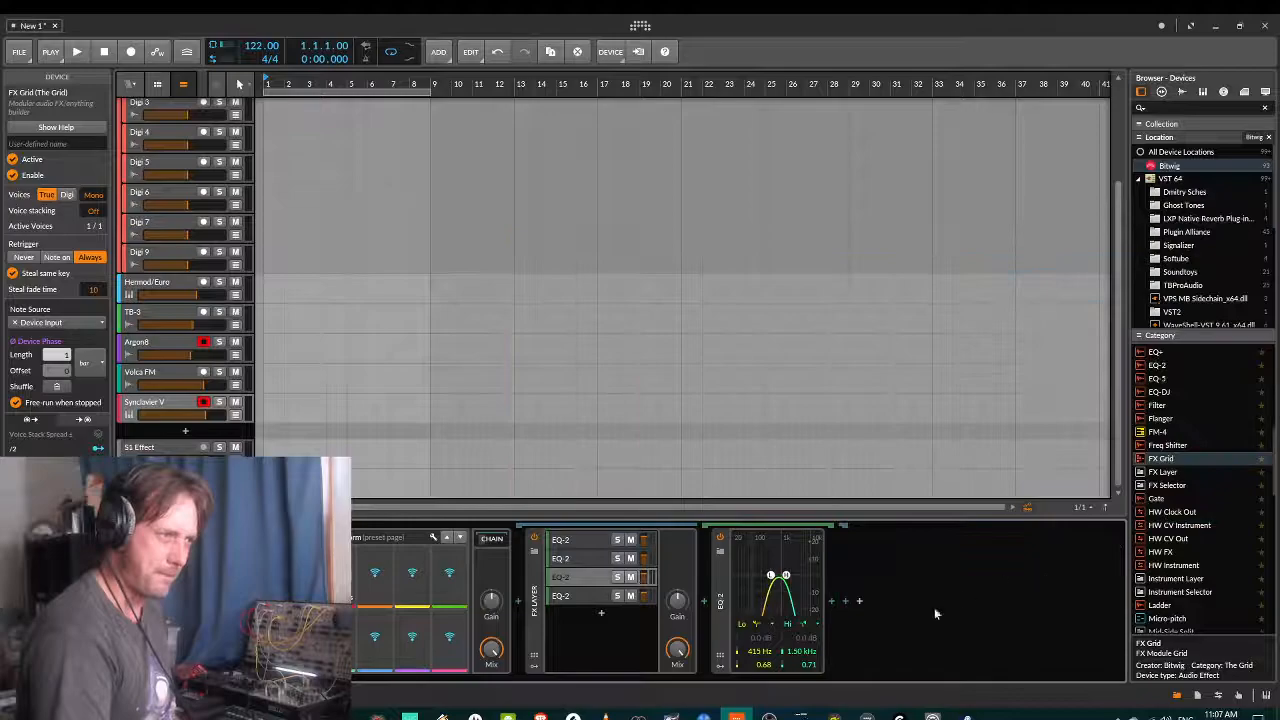
pyautogui.click(832, 612)
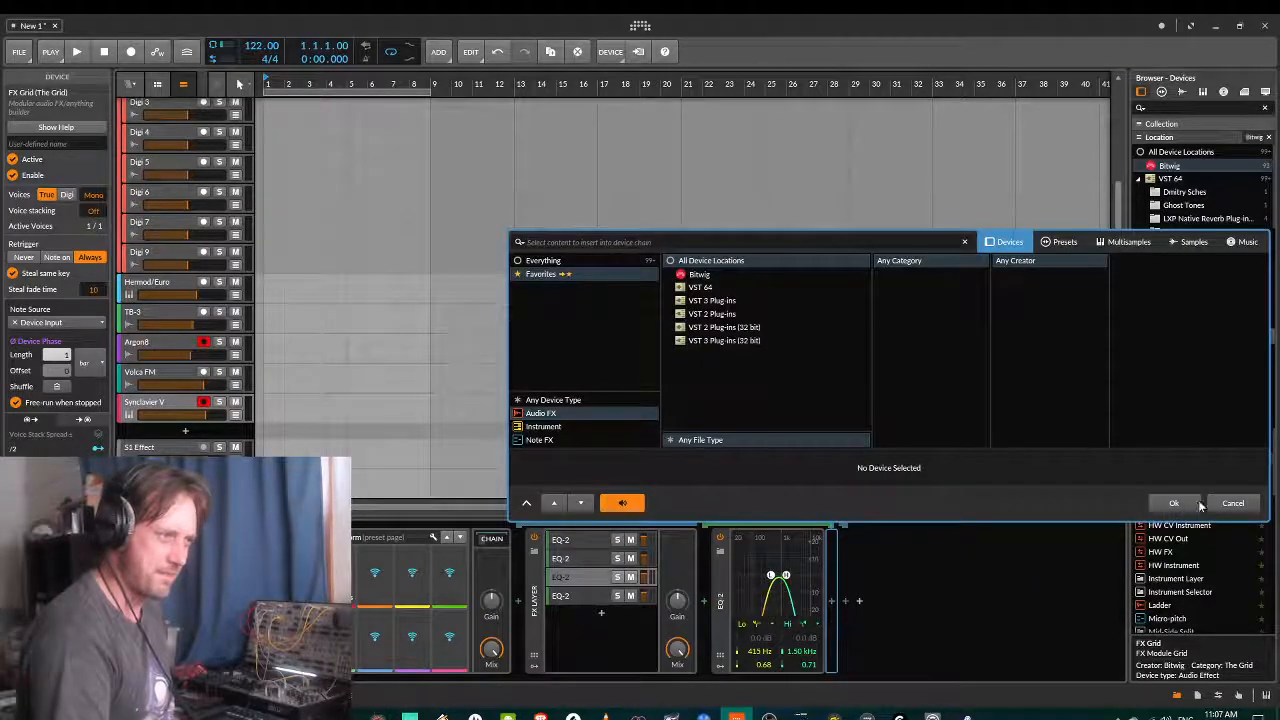
pyautogui.click(1232, 504)
pyautogui.rightClick(831, 624)
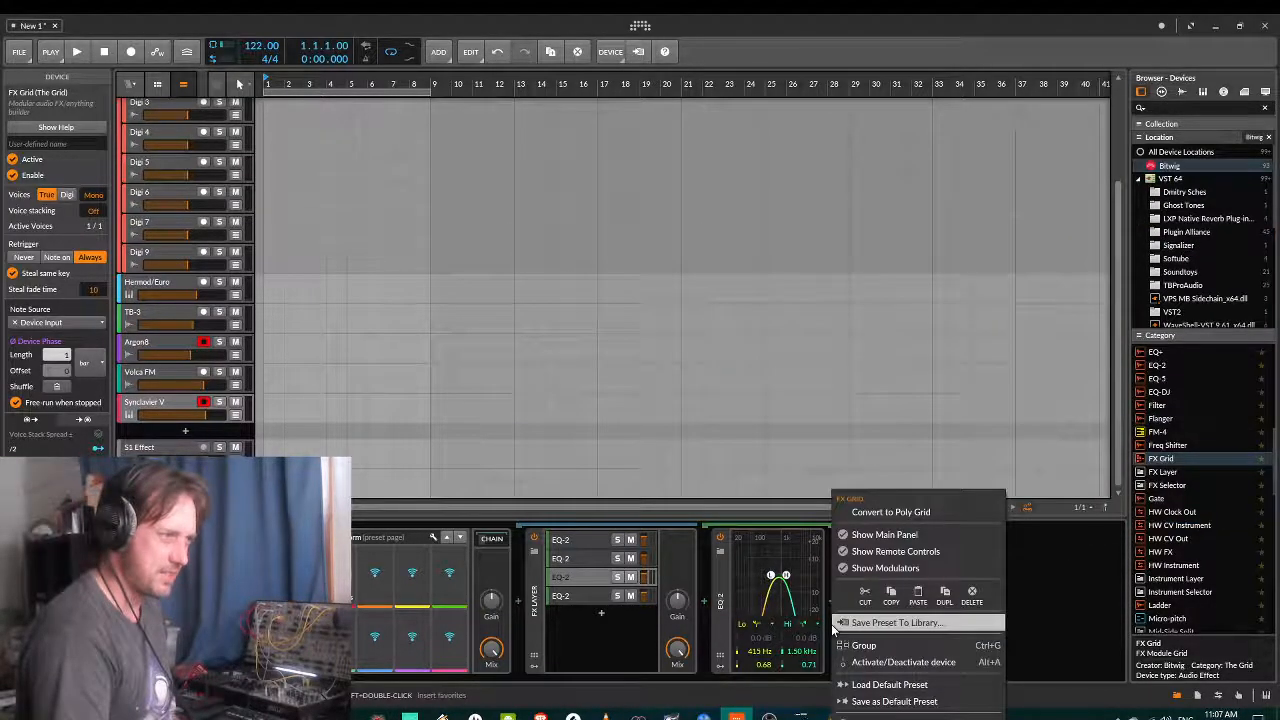
pyautogui.click(921, 590)
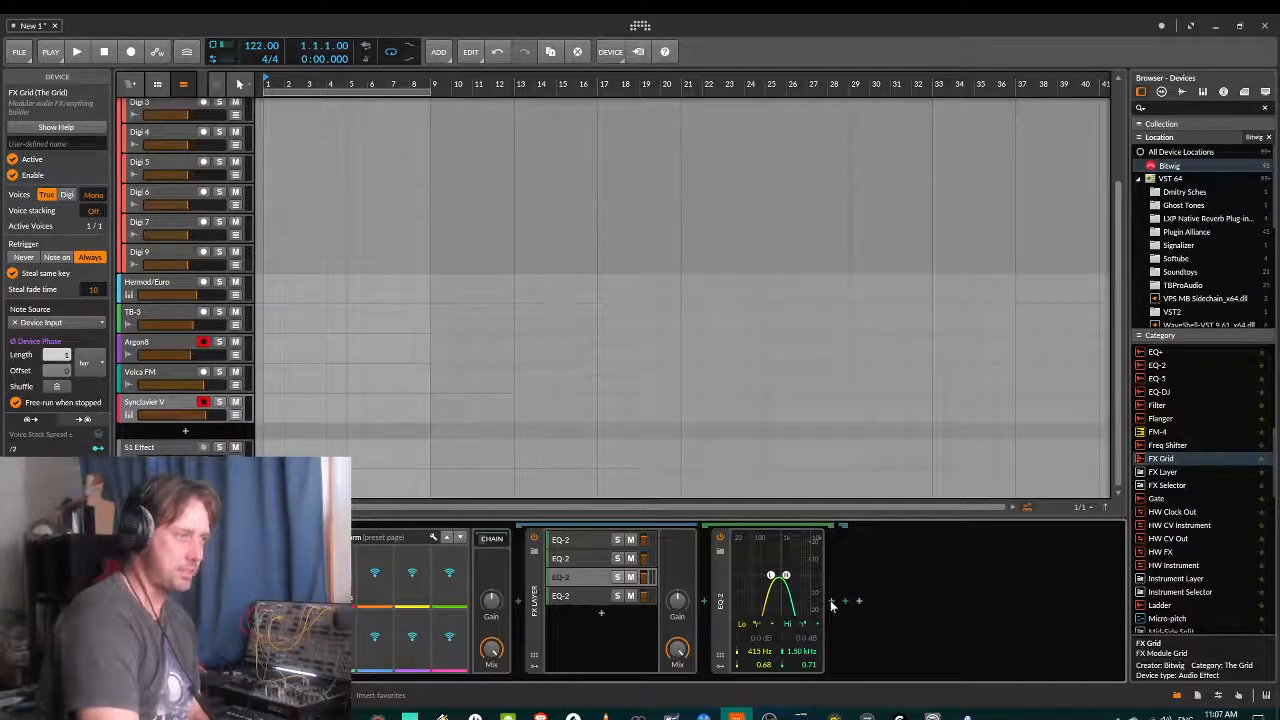
# - Insert a new FX Grid after the third band's EQ-2 and load the Trance Gate and Filter Trigger preset into it
pyautogui.click(1156, 460)
pyautogui.moveTo(913, 580); pyautogui.dragTo(829, 605)
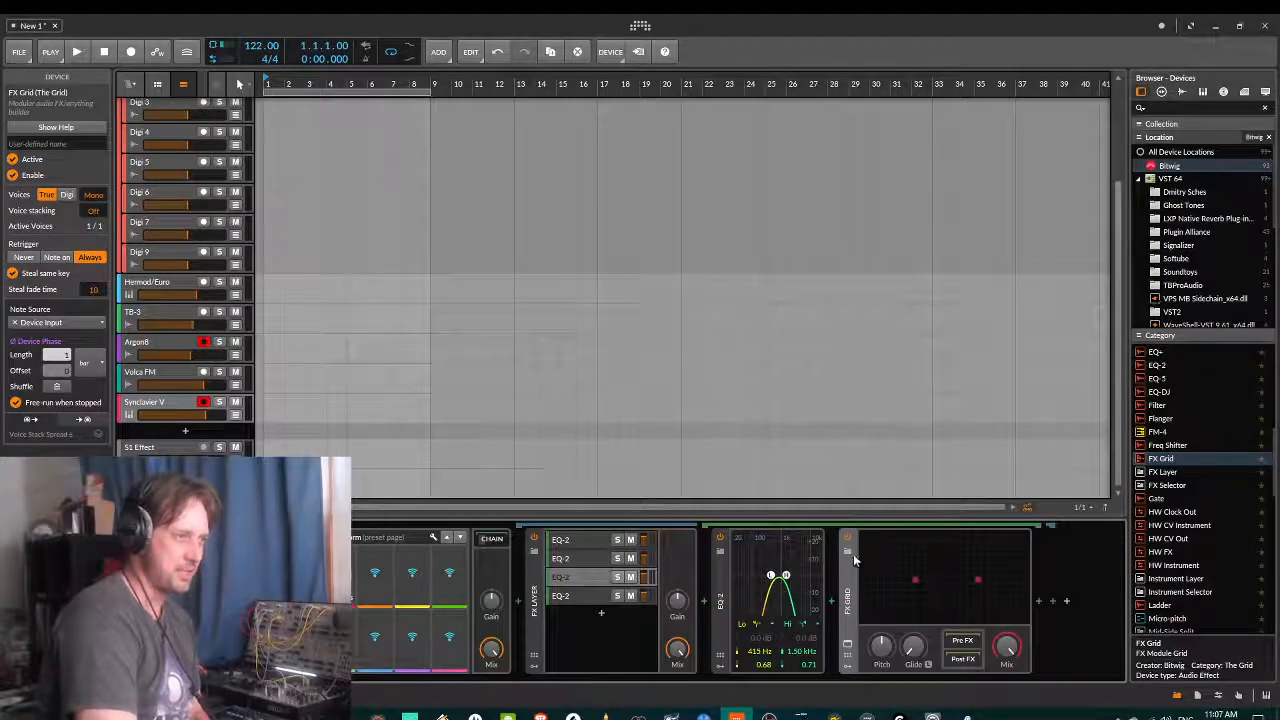
pyautogui.click(848, 551)
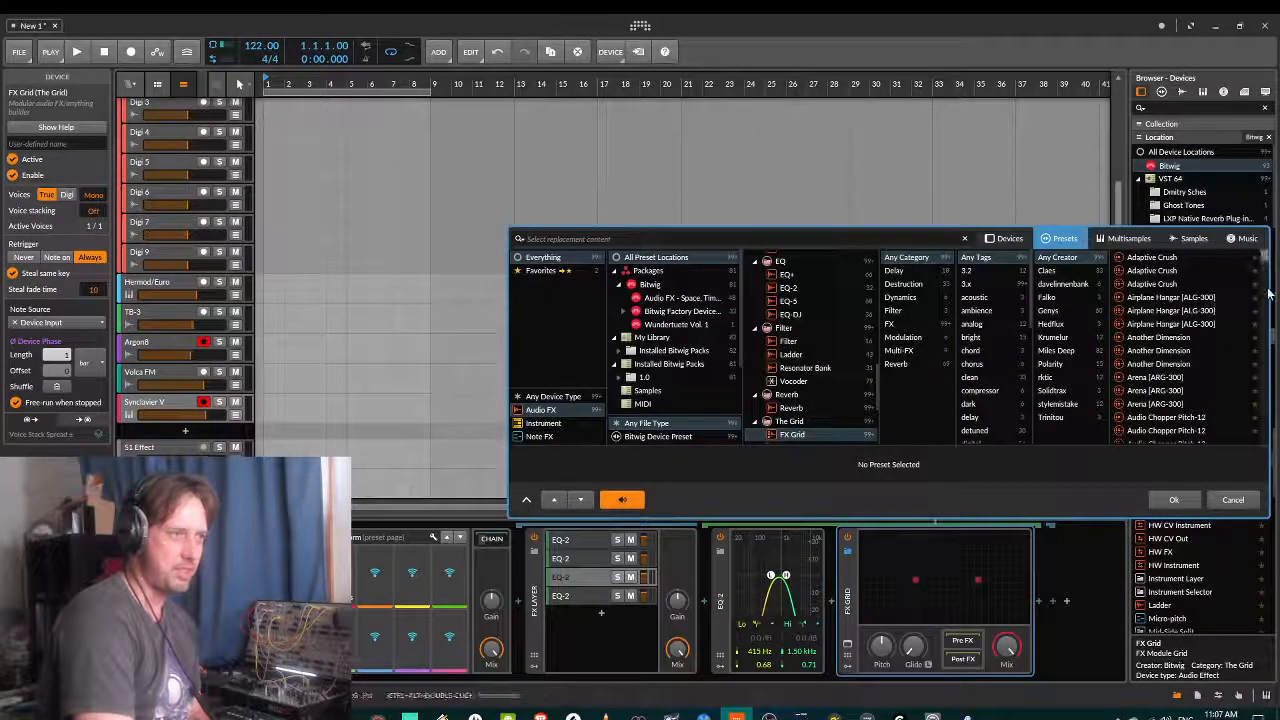
pyautogui.moveTo(1264, 258); pyautogui.dragTo(1270, 436)
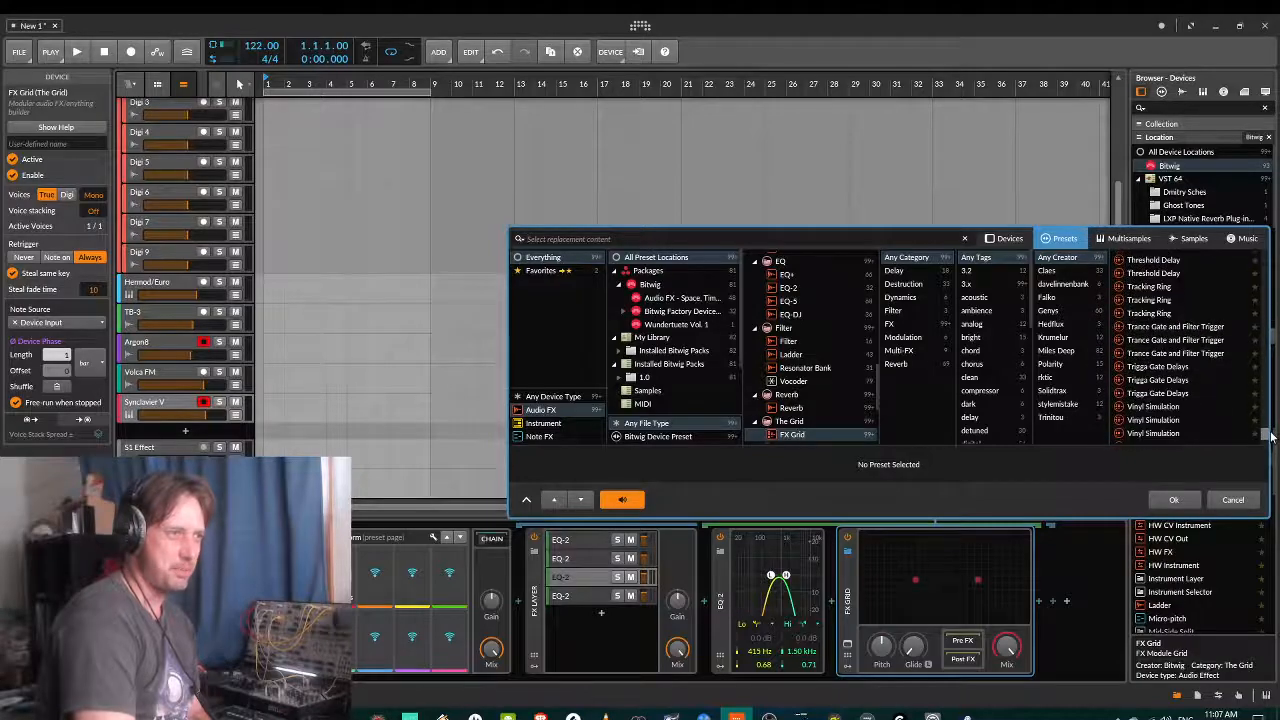
pyautogui.click(1200, 328)
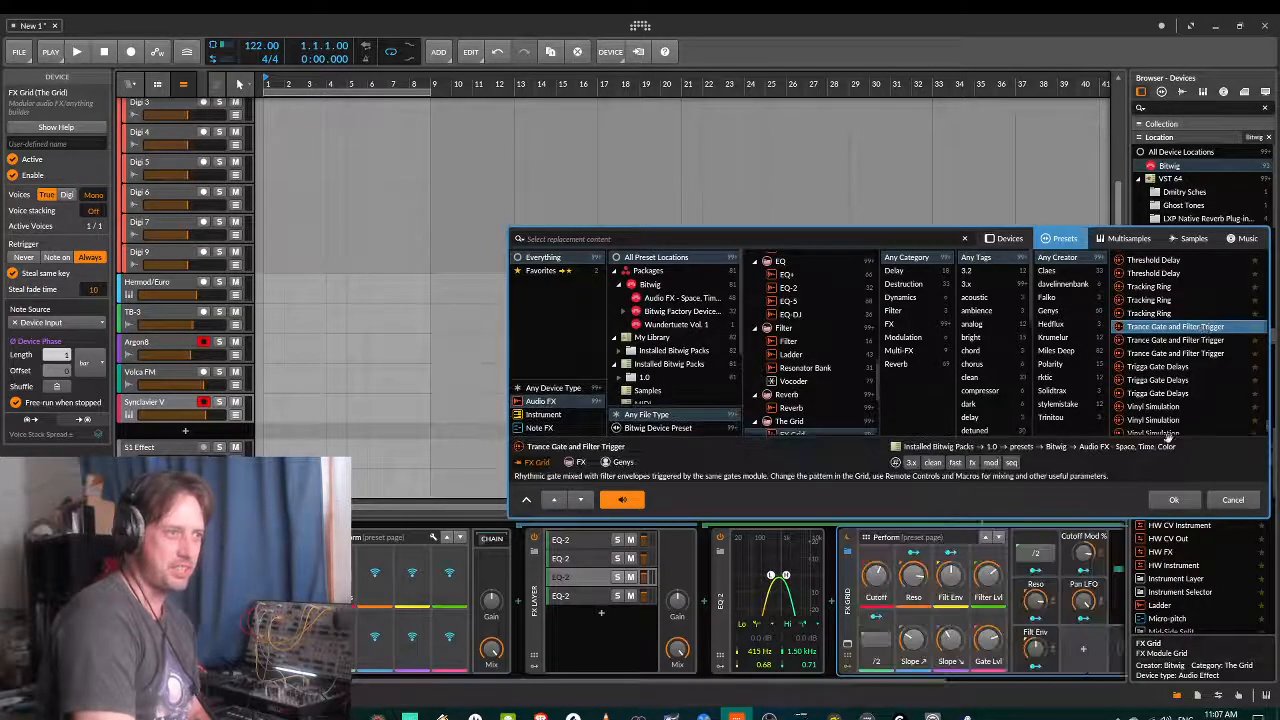
pyautogui.click(1176, 500)
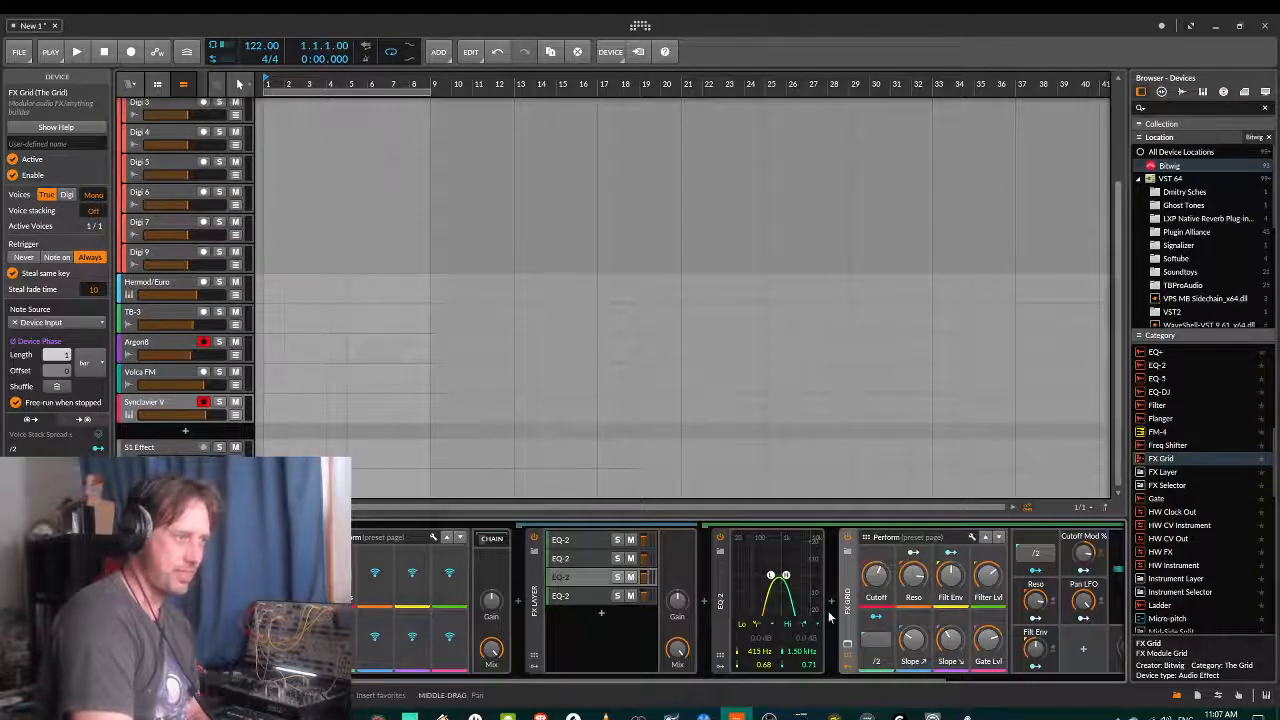
# - Open the third band's FX Grid patch and set the Transport length to 1 bar and the Gates step count to 16
pyautogui.click(848, 645)
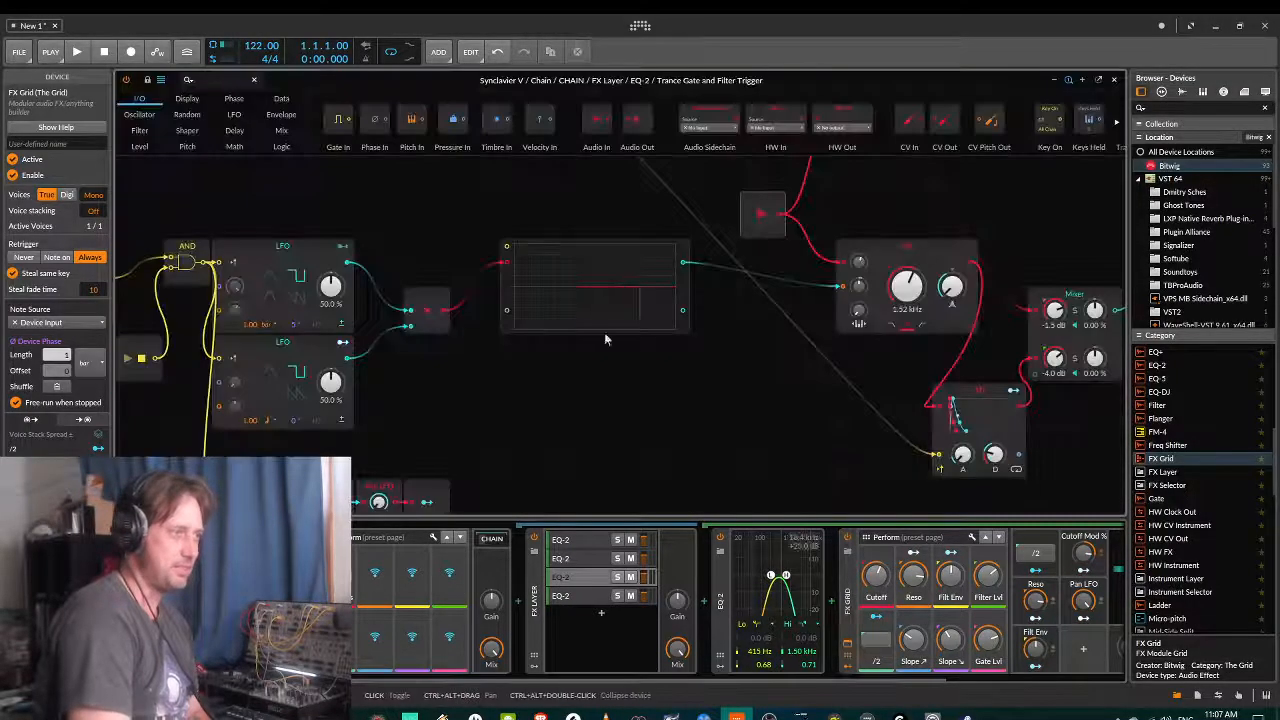
pyautogui.scroll(3, 520, 383)
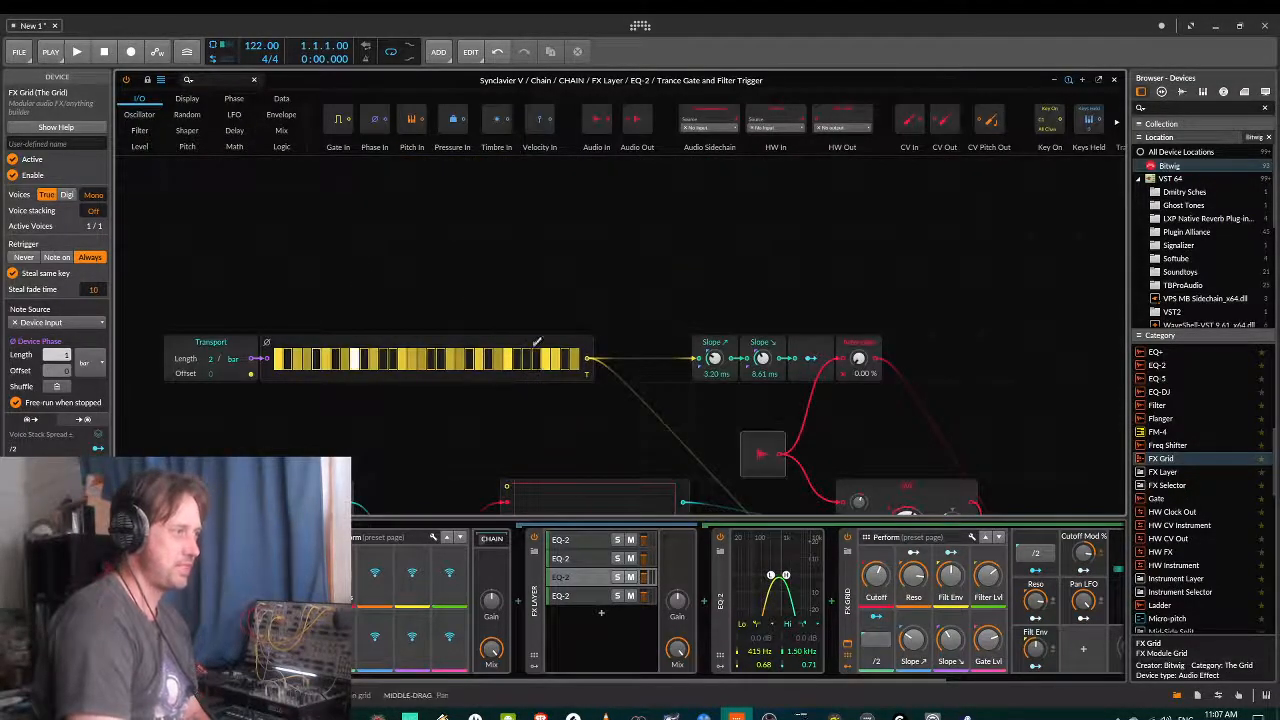
pyautogui.click(528, 342)
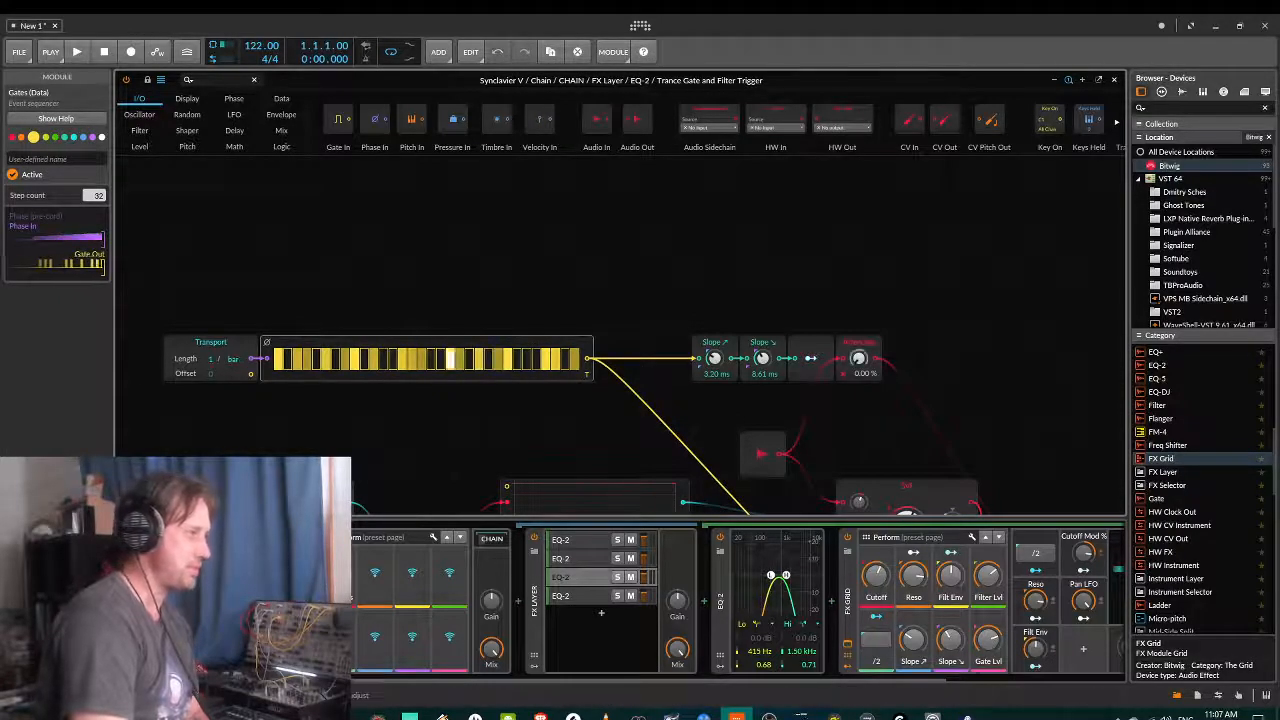
pyautogui.moveTo(97, 196); pyautogui.dragTo(97, 254)
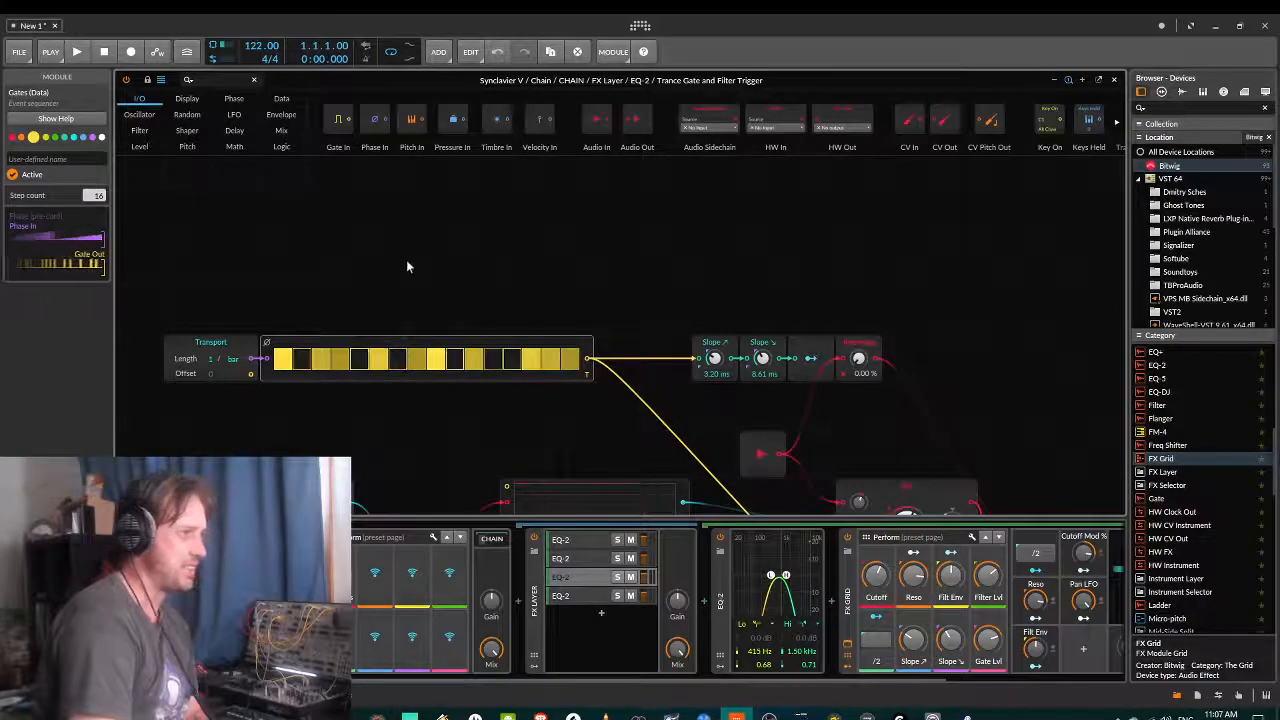
# - Add a Triggers module above Gates, feeding a new Clock Quantize module that is clocked by the Gates output
pyautogui.click(281, 98)
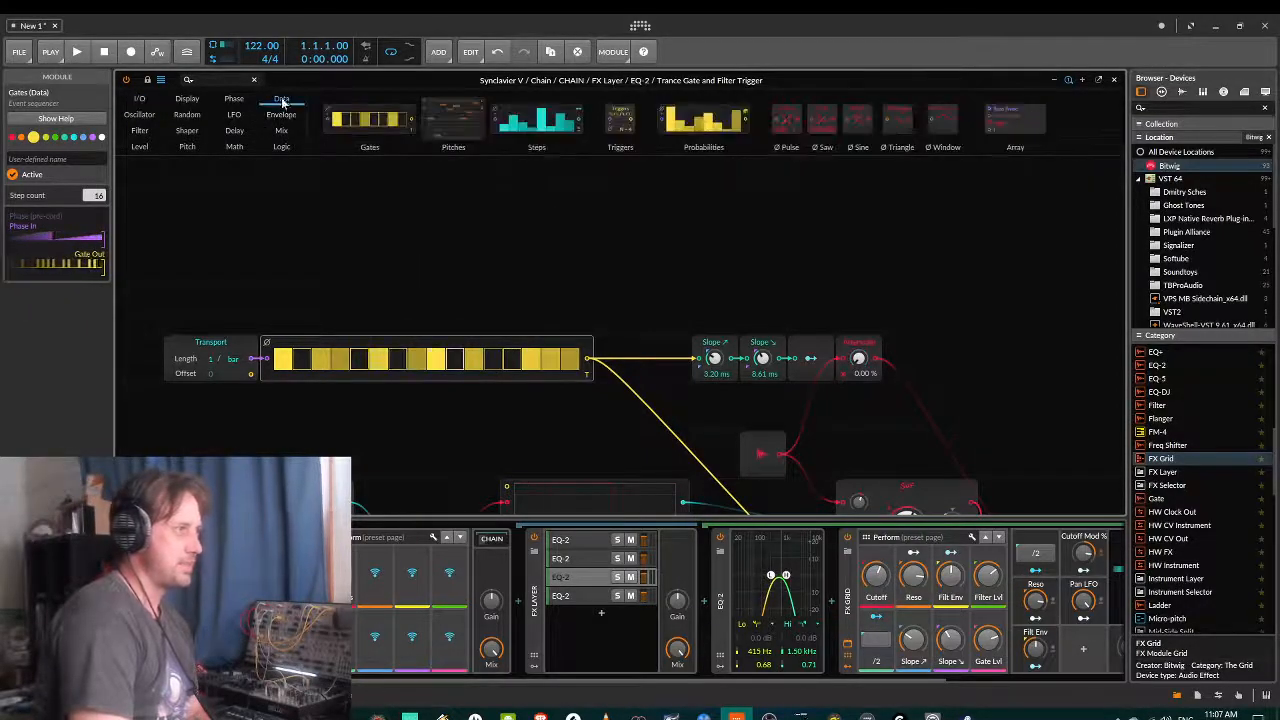
pyautogui.moveTo(637, 153); pyautogui.dragTo(522, 305)
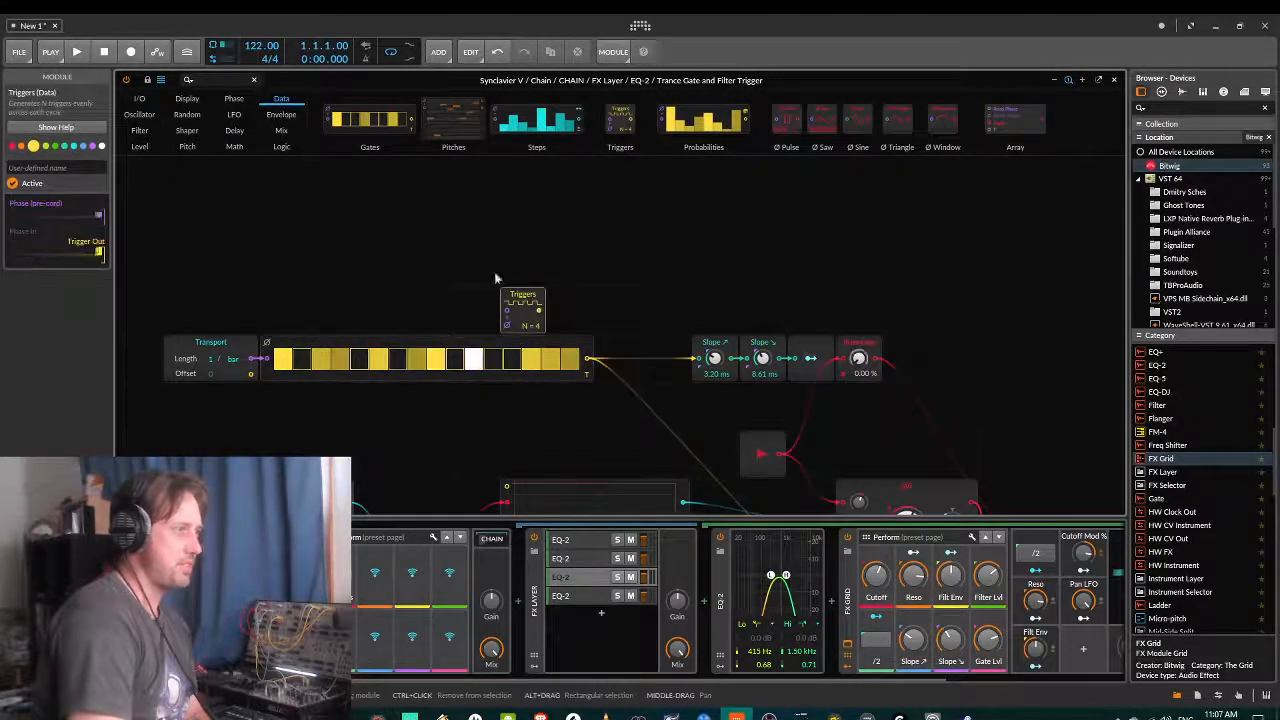
pyautogui.click(283, 147)
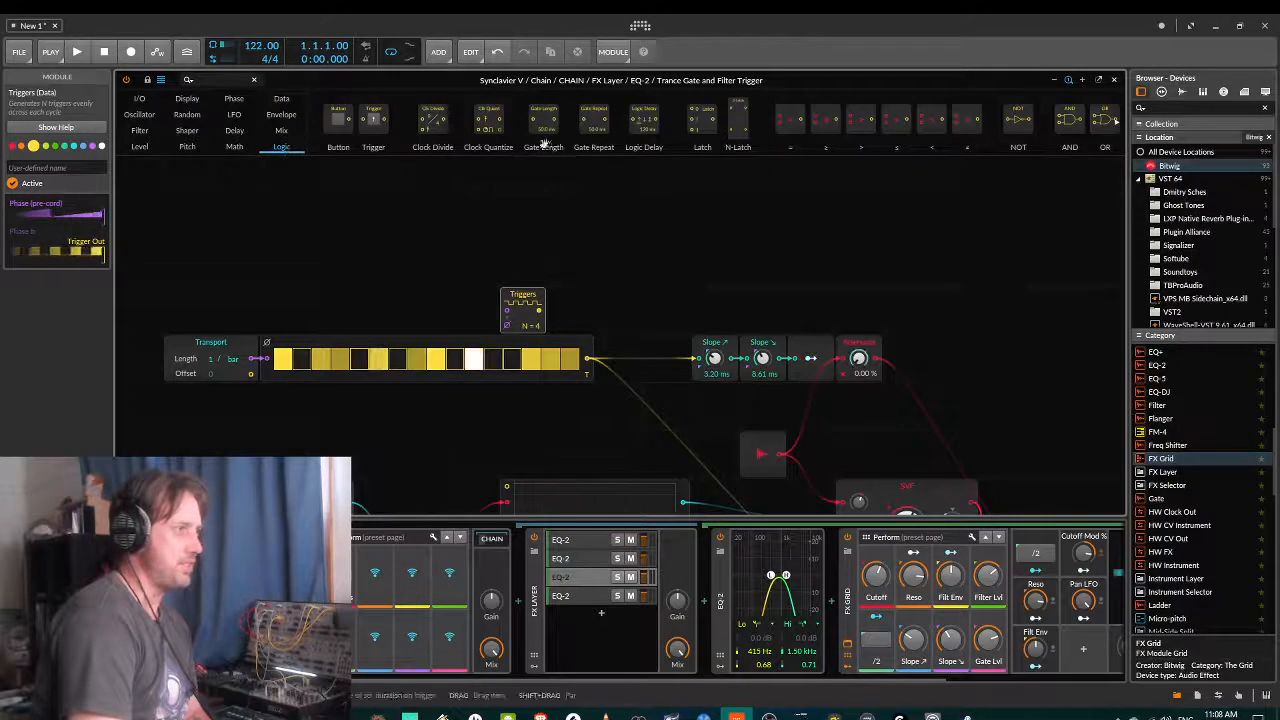
pyautogui.moveTo(488, 120); pyautogui.dragTo(603, 310)
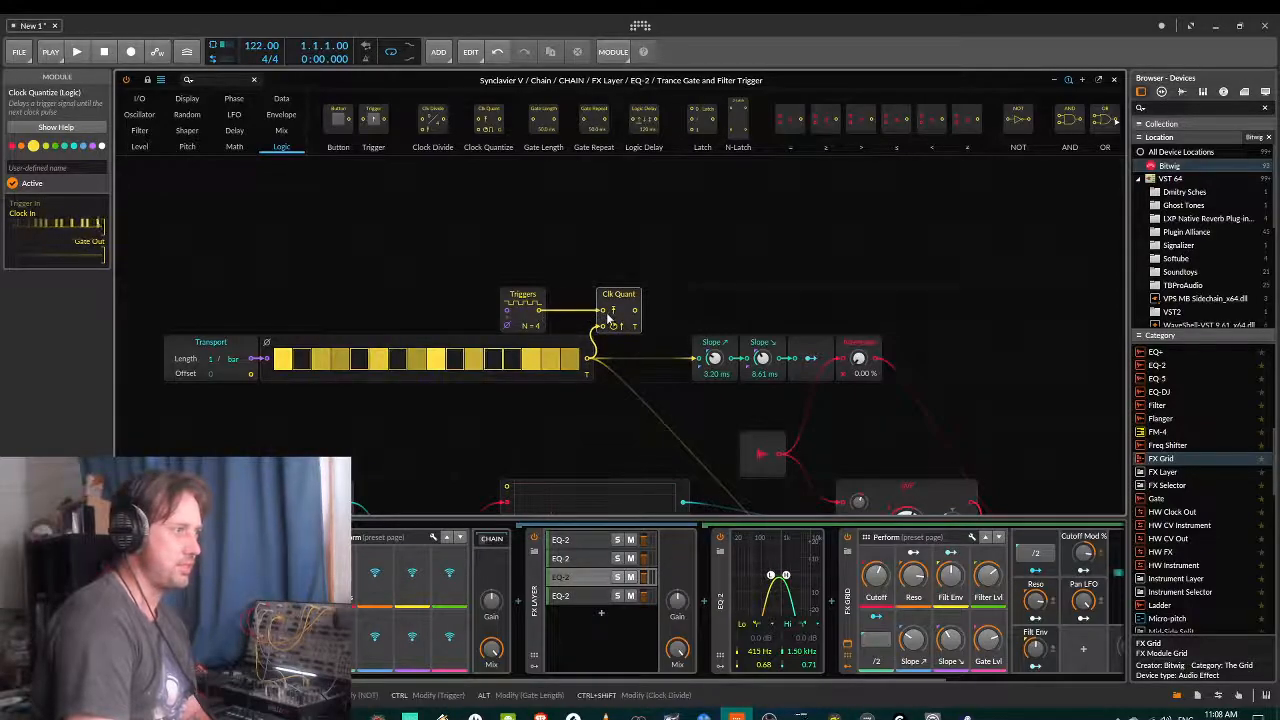
# - Map a Chain remote control named B3 Gates to the Triggers module's N value and turn it up to 41
pyautogui.click(376, 574)
pyautogui.click(375, 574)
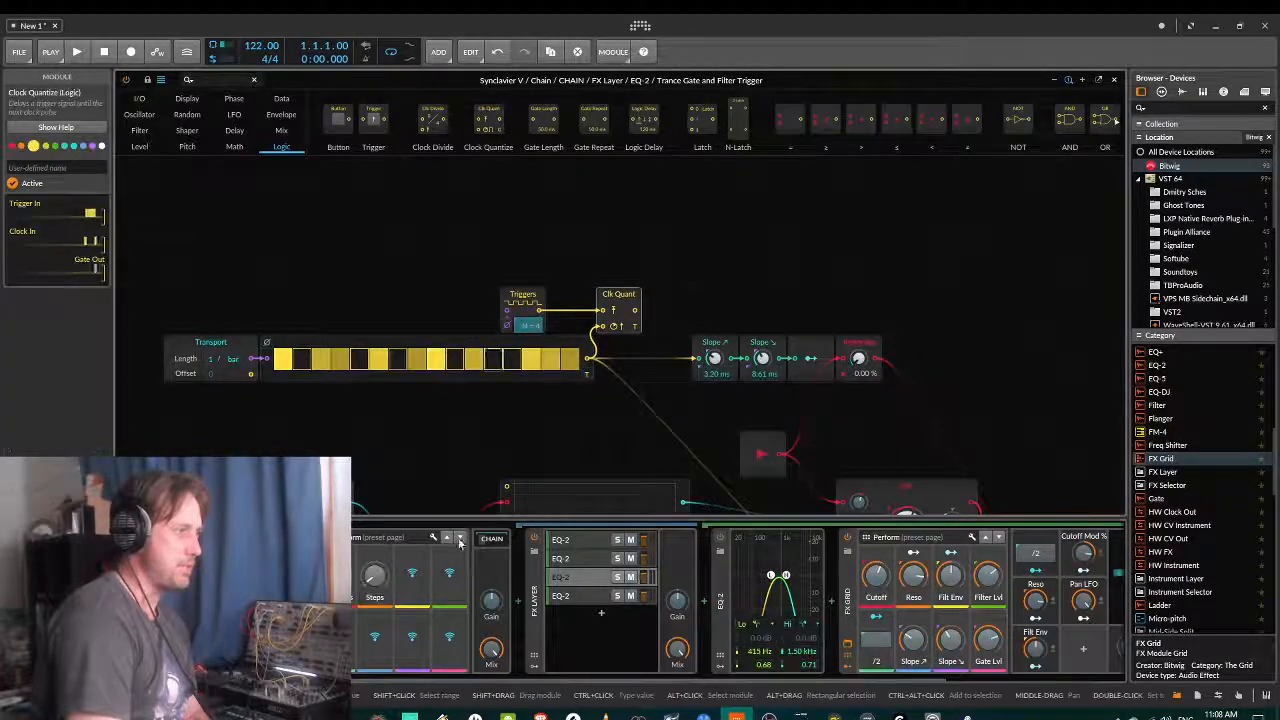
pyautogui.doubleClick(374, 599)
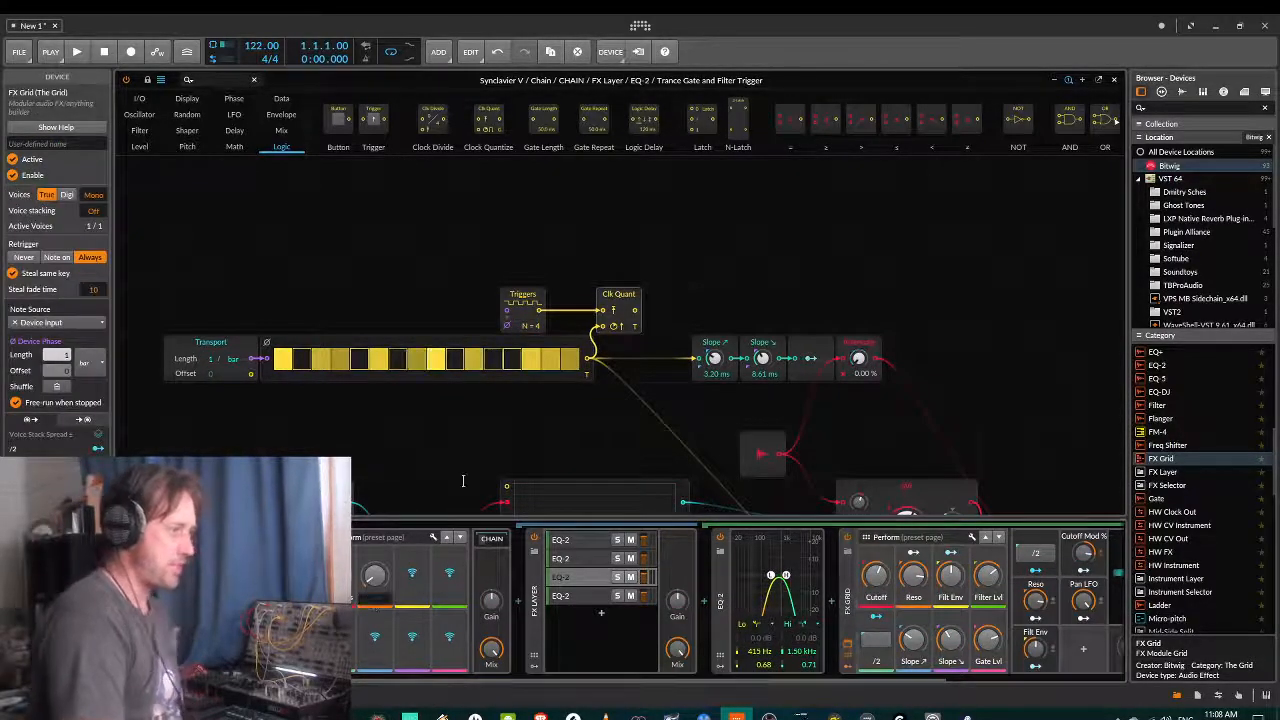
pyautogui.write('B3 Gates')
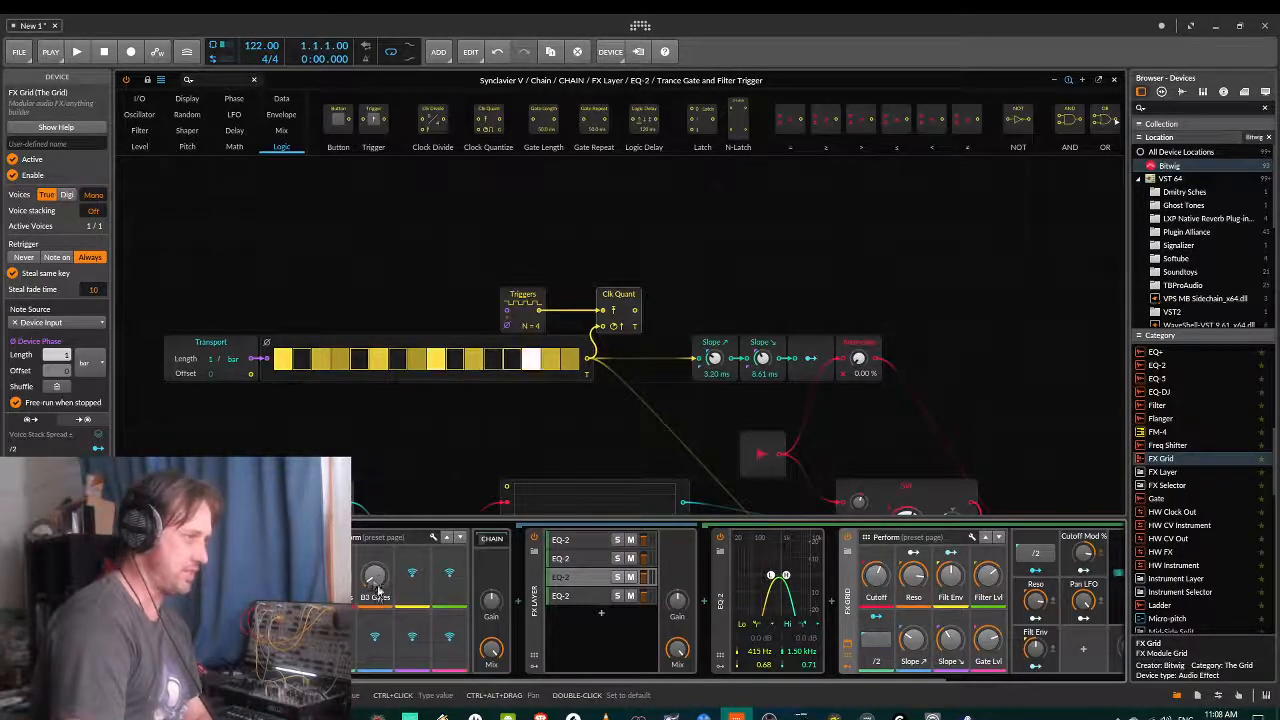
pyautogui.moveTo(378, 597); pyautogui.dragTo(378, 590)
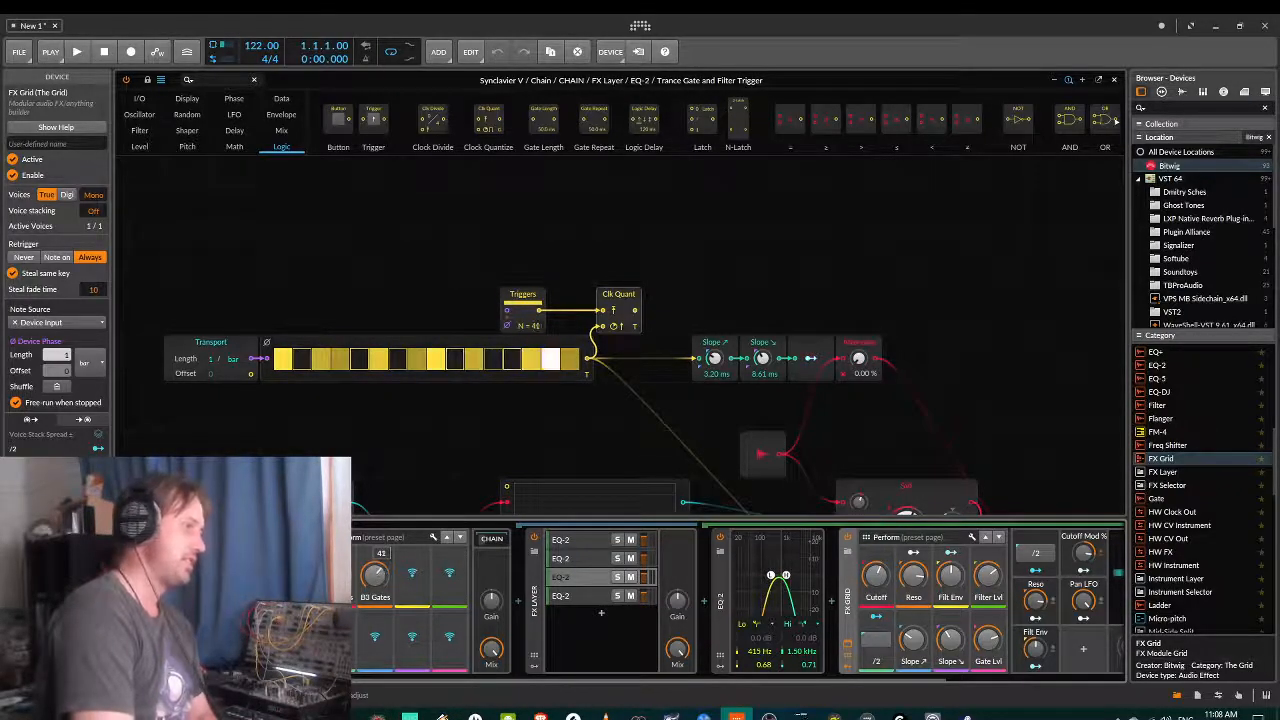
# - Sweep the B3 Gates remote control through several values and settle it at 16
pyautogui.moveTo(378, 590); pyautogui.dragTo(378, 640)
pyautogui.moveTo(373, 578); pyautogui.dragTo(373, 566)
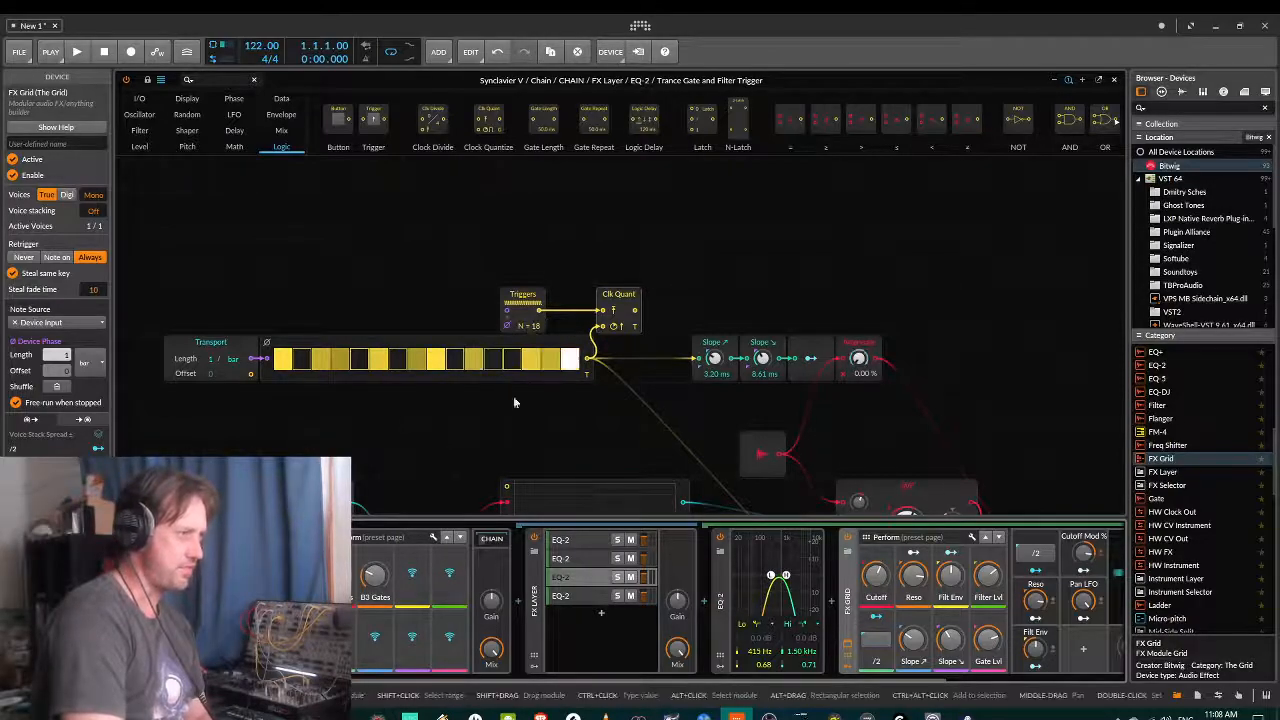
pyautogui.moveTo(374, 580); pyautogui.dragTo(374, 565)
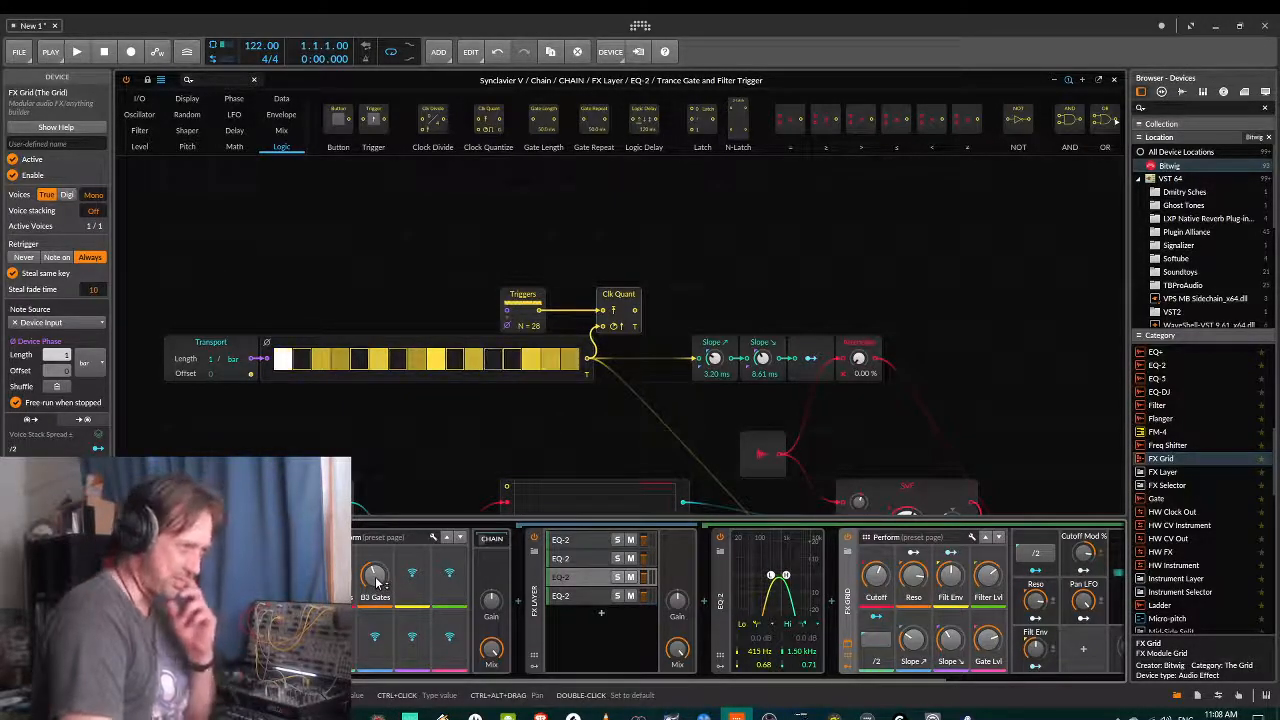
pyautogui.moveTo(377, 583); pyautogui.dragTo(377, 620)
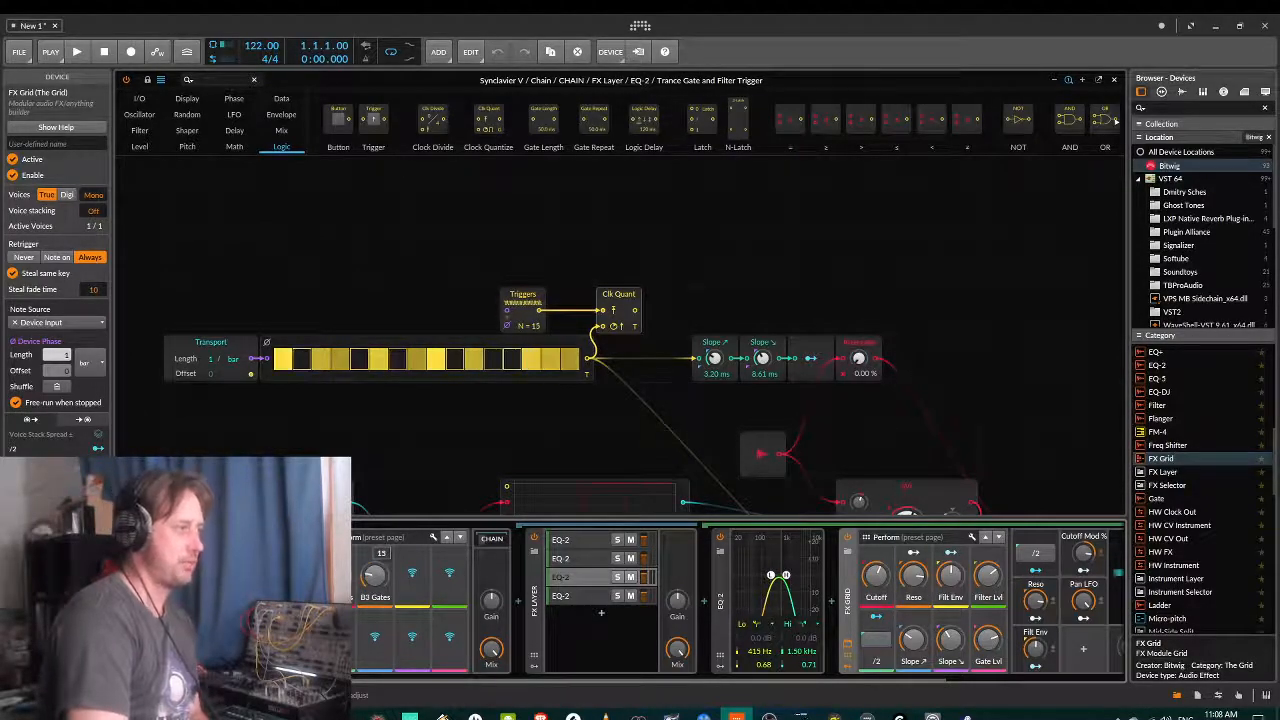
pyautogui.moveTo(377, 577); pyautogui.dragTo(381, 577)
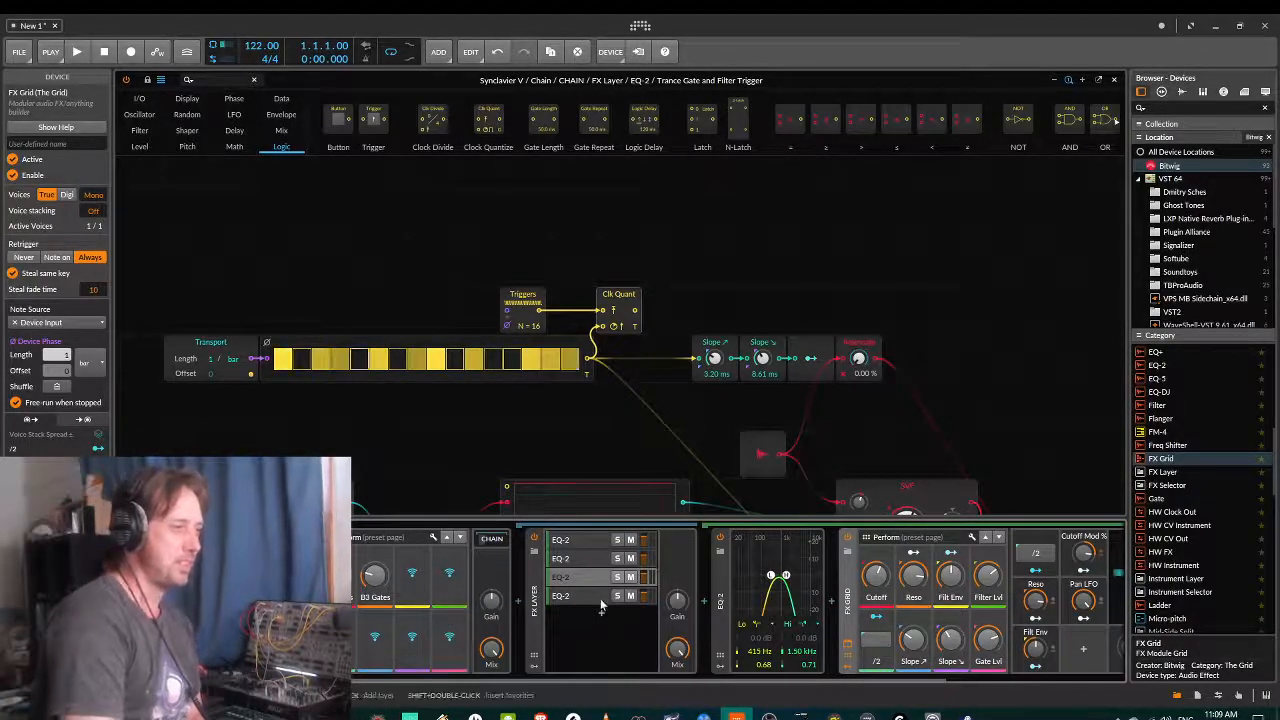
# - Insert an FX Grid after the fourth band's EQ-2 and load the Trance Gate and Filter Trigger preset into it
pyautogui.moveTo(714, 680)
pyautogui.mouseDown()
pyautogui.moveTo(912, 687)
pyautogui.moveTo(706, 692)
pyautogui.mouseUp()
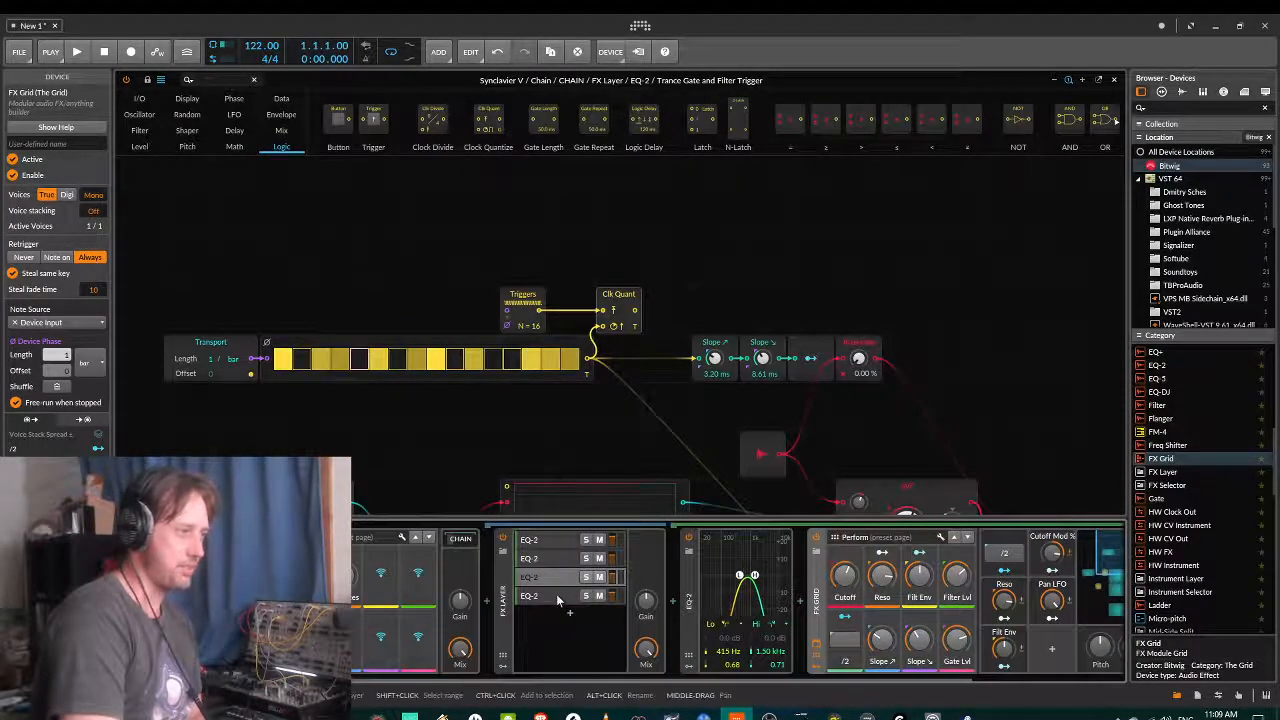
pyautogui.click(557, 598)
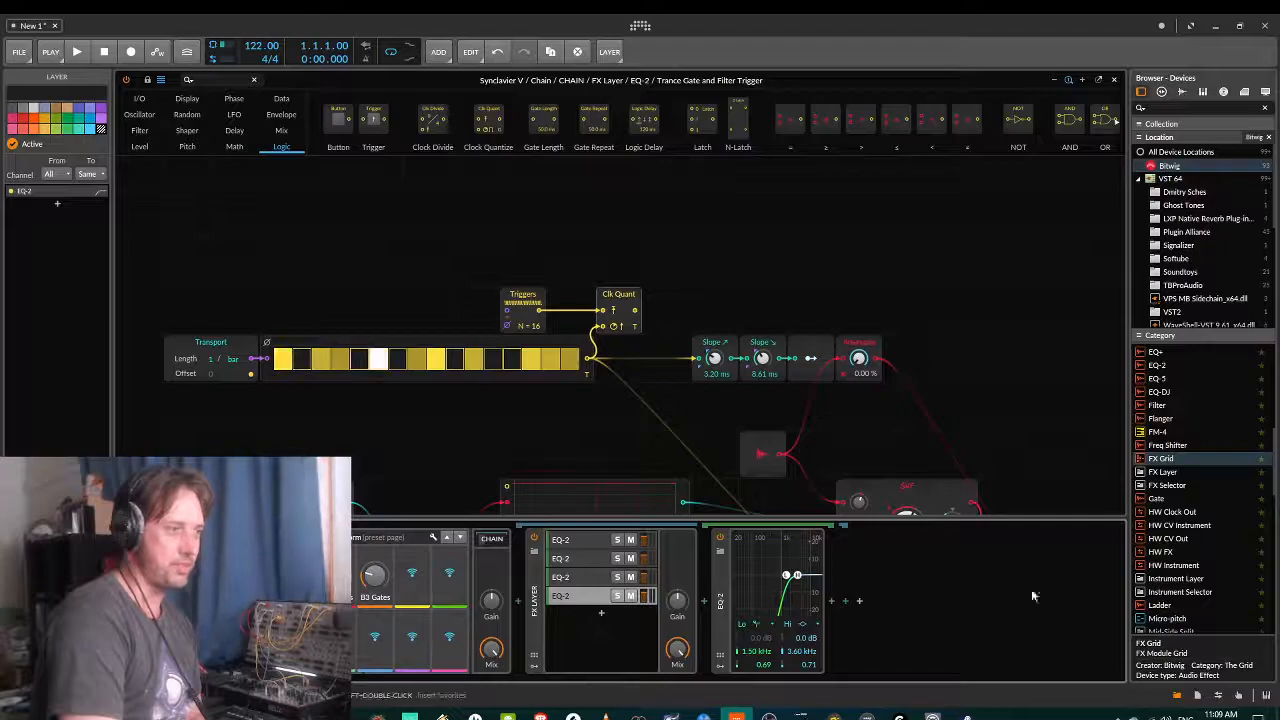
pyautogui.moveTo(1160, 458); pyautogui.dragTo(836, 622)
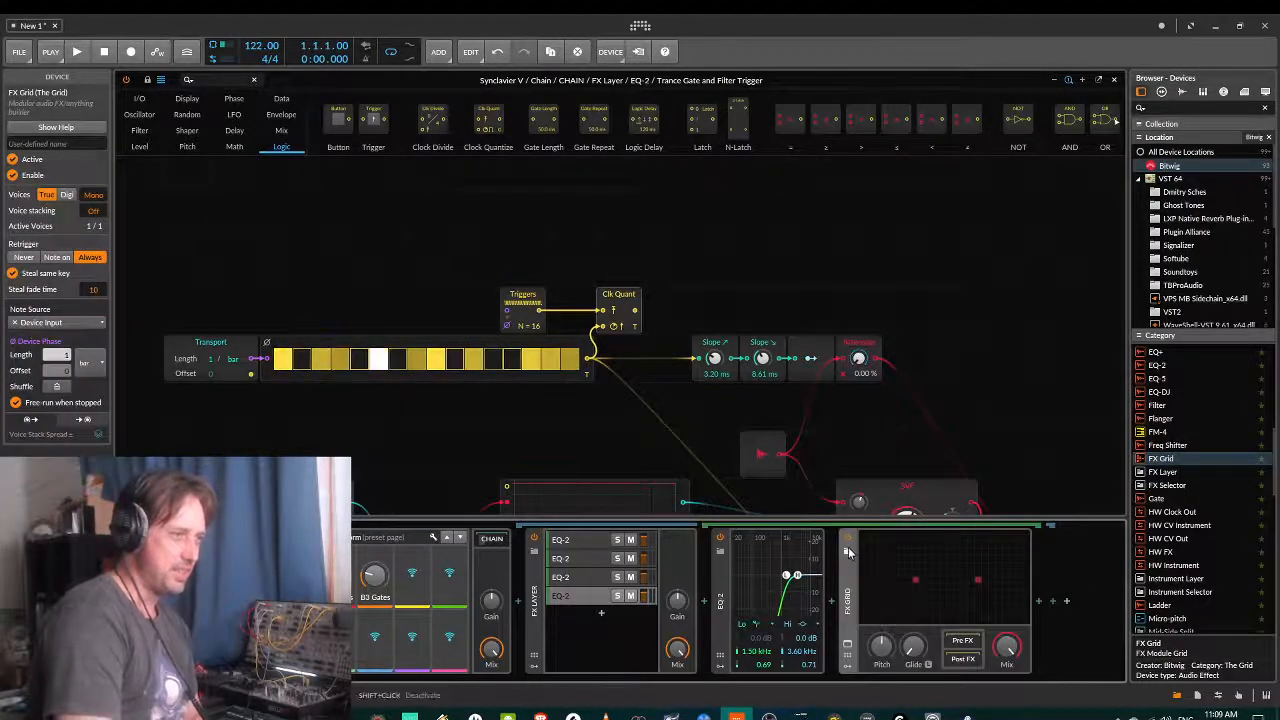
pyautogui.click(848, 553)
pyautogui.scroll(-10, 1266, 412)
pyautogui.scroll(-10, 1266, 412)
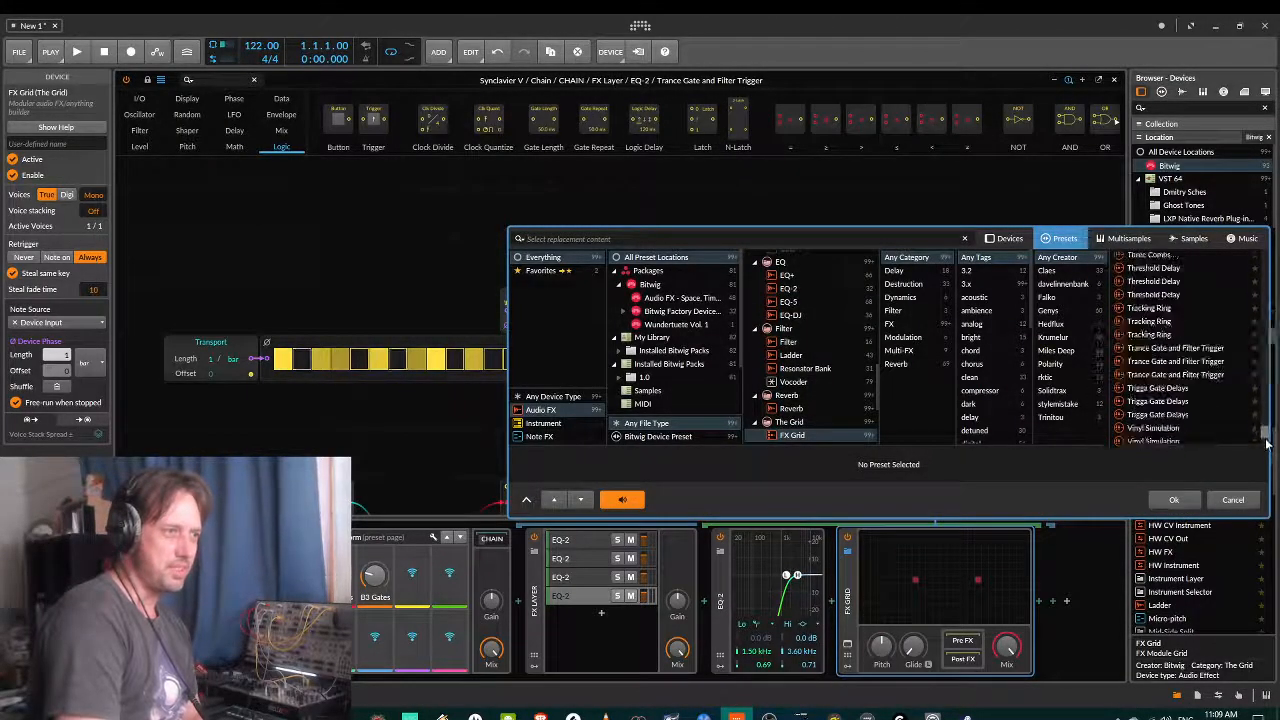
pyautogui.click(1175, 283)
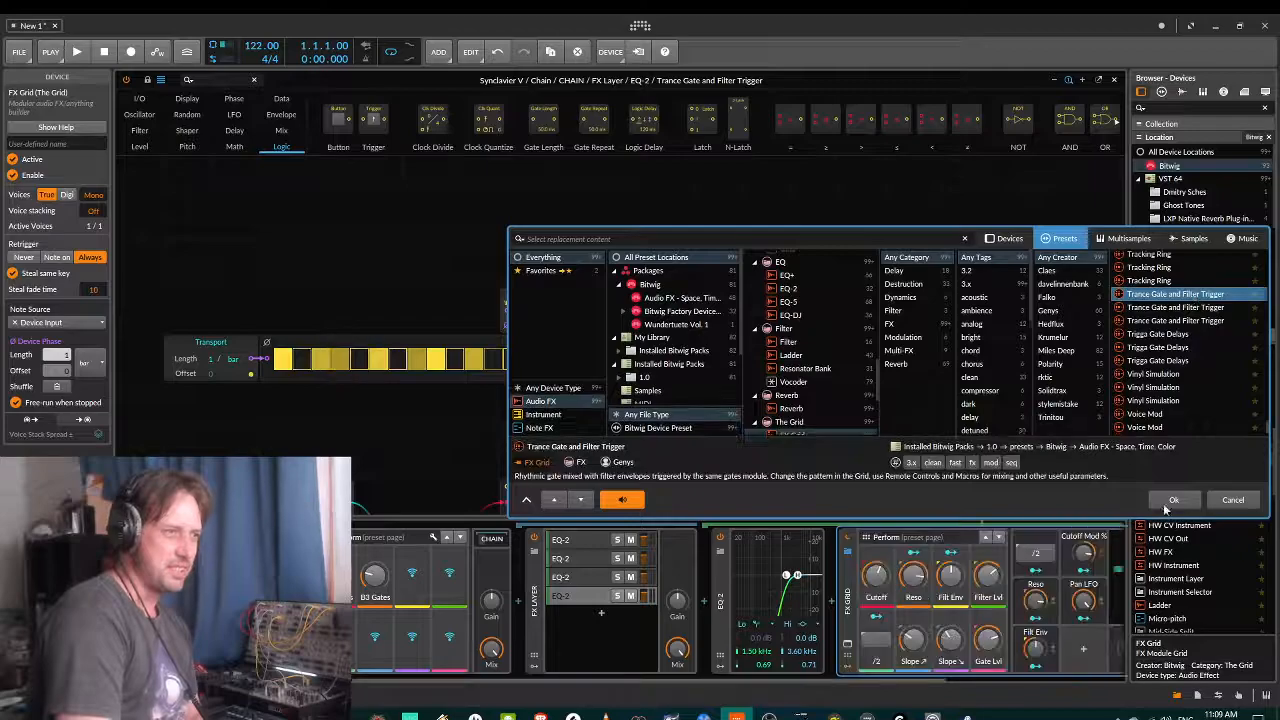
pyautogui.click(1174, 499)
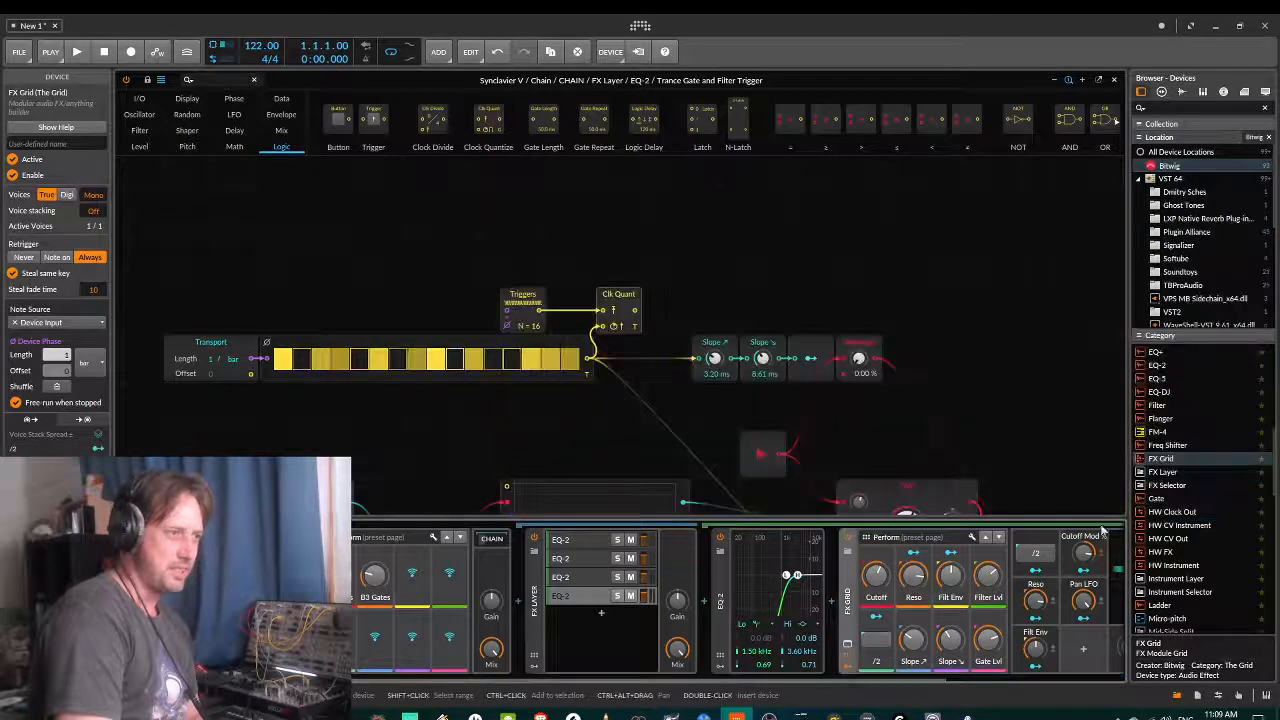
# - Open the fourth band's FX Grid patch, set the Gates step count to 16 and turn on every step
pyautogui.click(847, 645)
pyautogui.scroll(4, 624, 330)
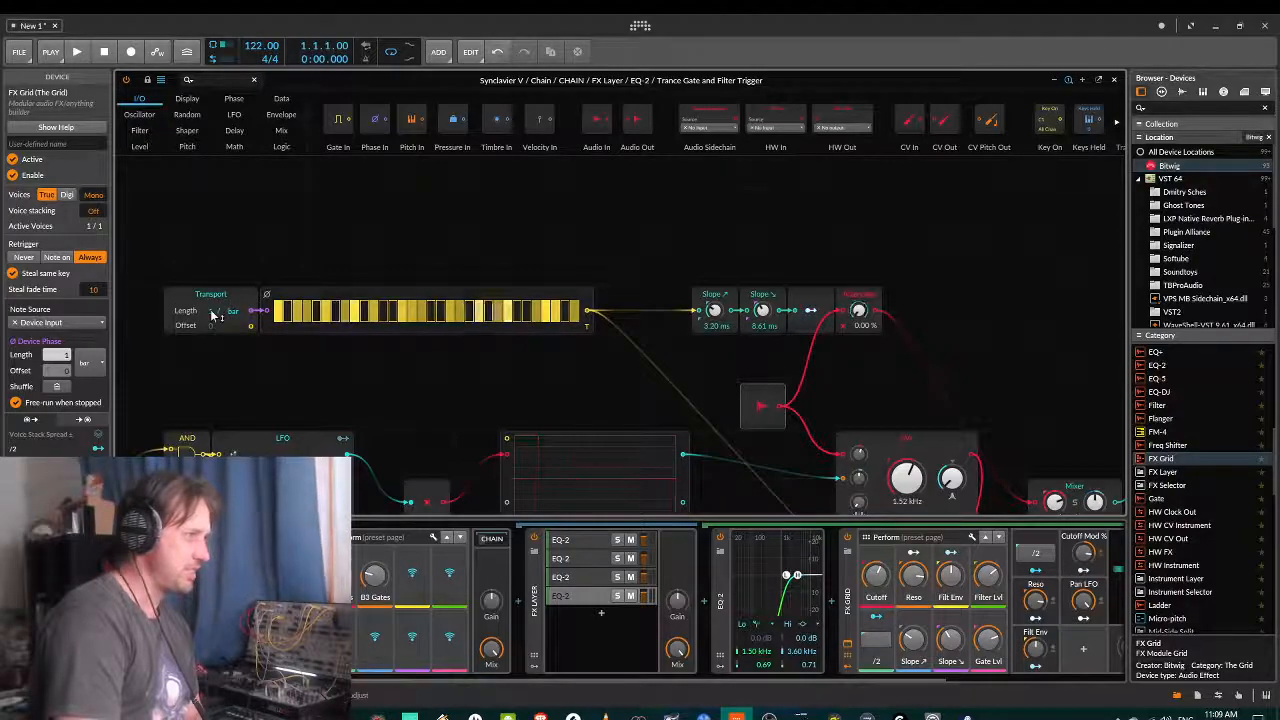
pyautogui.click(279, 297)
pyautogui.moveTo(94, 196)
pyautogui.mouseDown()
pyautogui.moveTo(94, 256)
pyautogui.moveTo(100, 201)
pyautogui.mouseUp()
pyautogui.moveTo(278, 315); pyautogui.dragTo(481, 308)
pyautogui.click(456, 310)
pyautogui.click(496, 311)
pyautogui.click(513, 310)
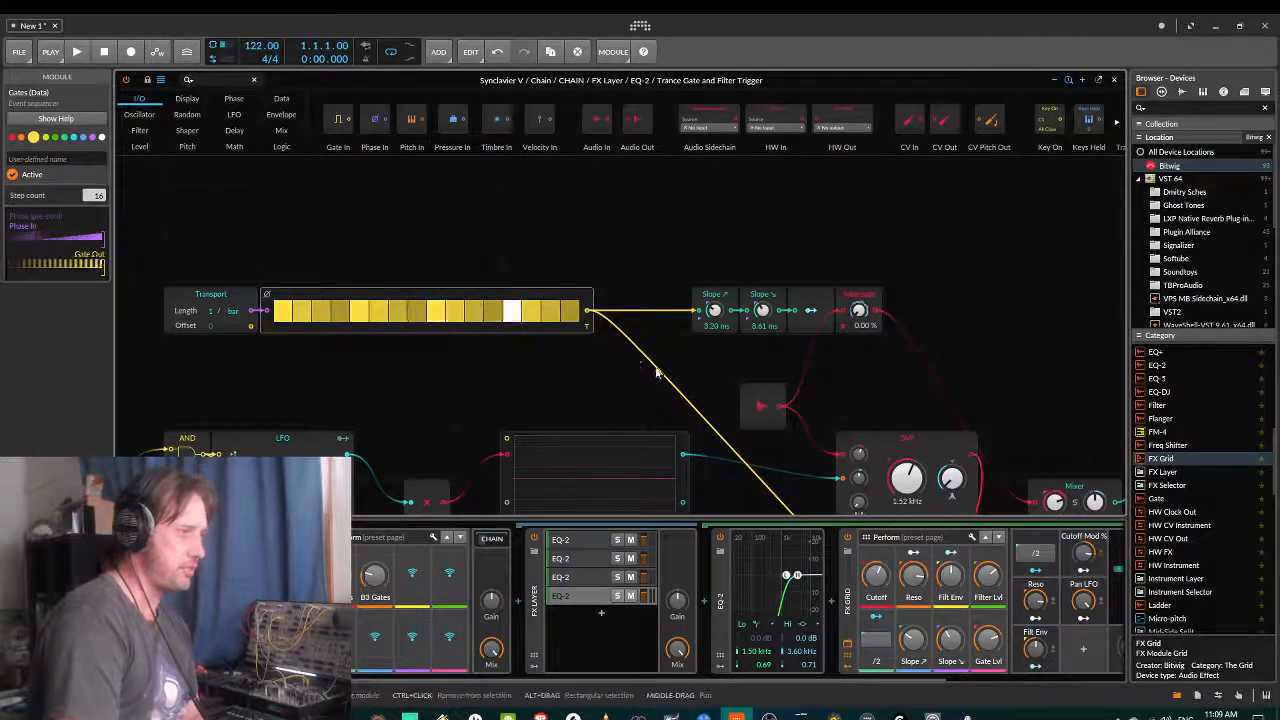
# - Add a Triggers module feeding a Clock Quantize module clocked by Gates, and route the quantized output into the rising Slope module
pyautogui.click(283, 100)
pyautogui.moveTo(640, 122); pyautogui.dragTo(523, 258)
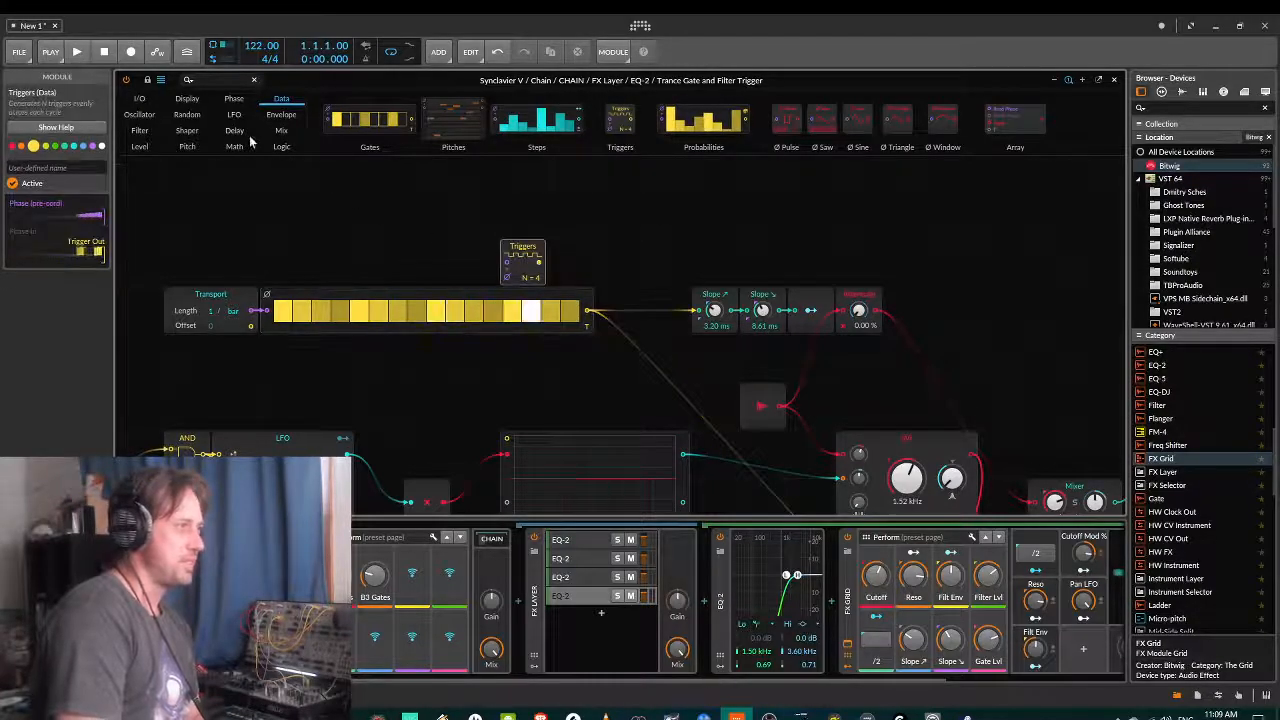
pyautogui.click(281, 146)
pyautogui.moveTo(497, 145); pyautogui.dragTo(602, 262)
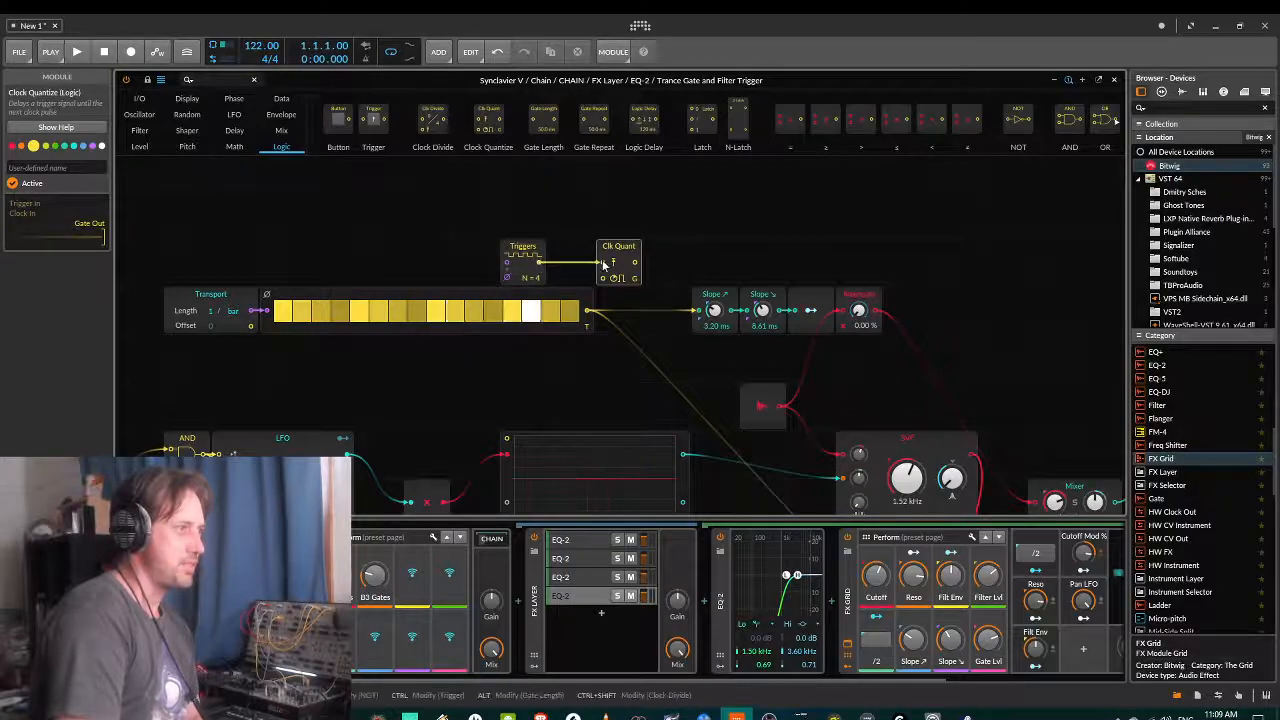
pyautogui.moveTo(590, 316); pyautogui.dragTo(697, 310)
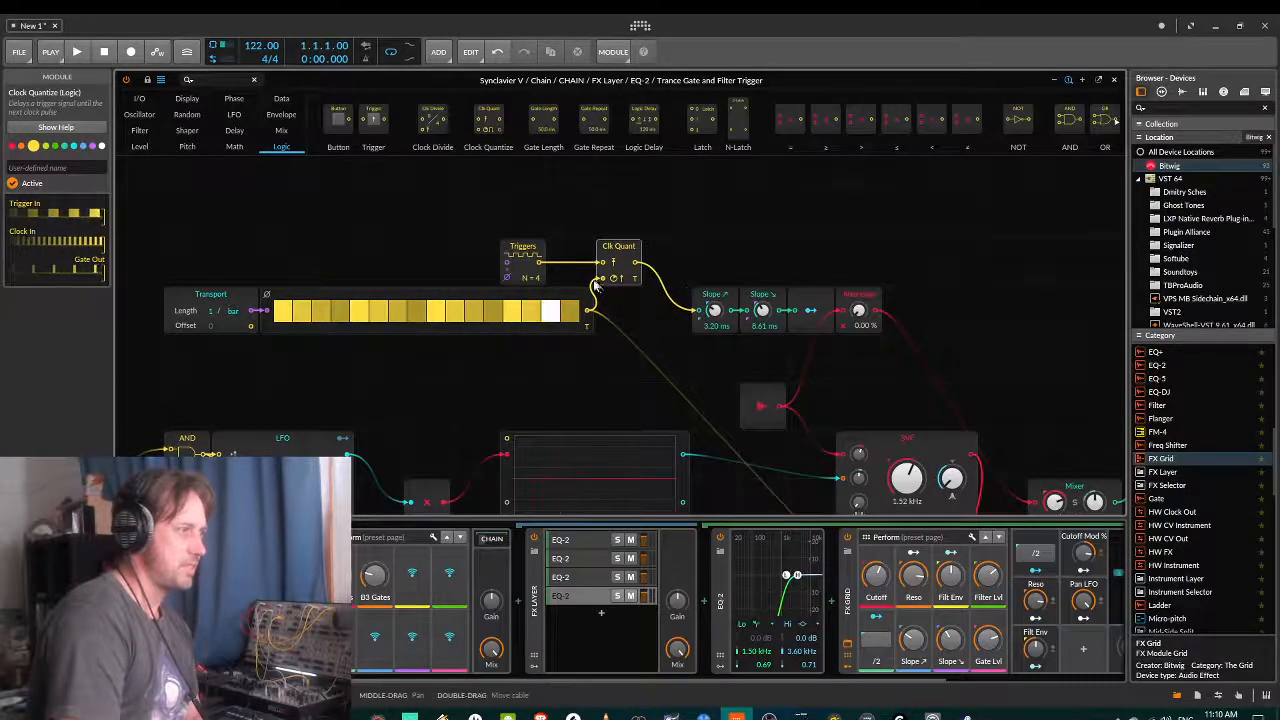
pyautogui.moveTo(523, 246); pyautogui.dragTo(571, 246)
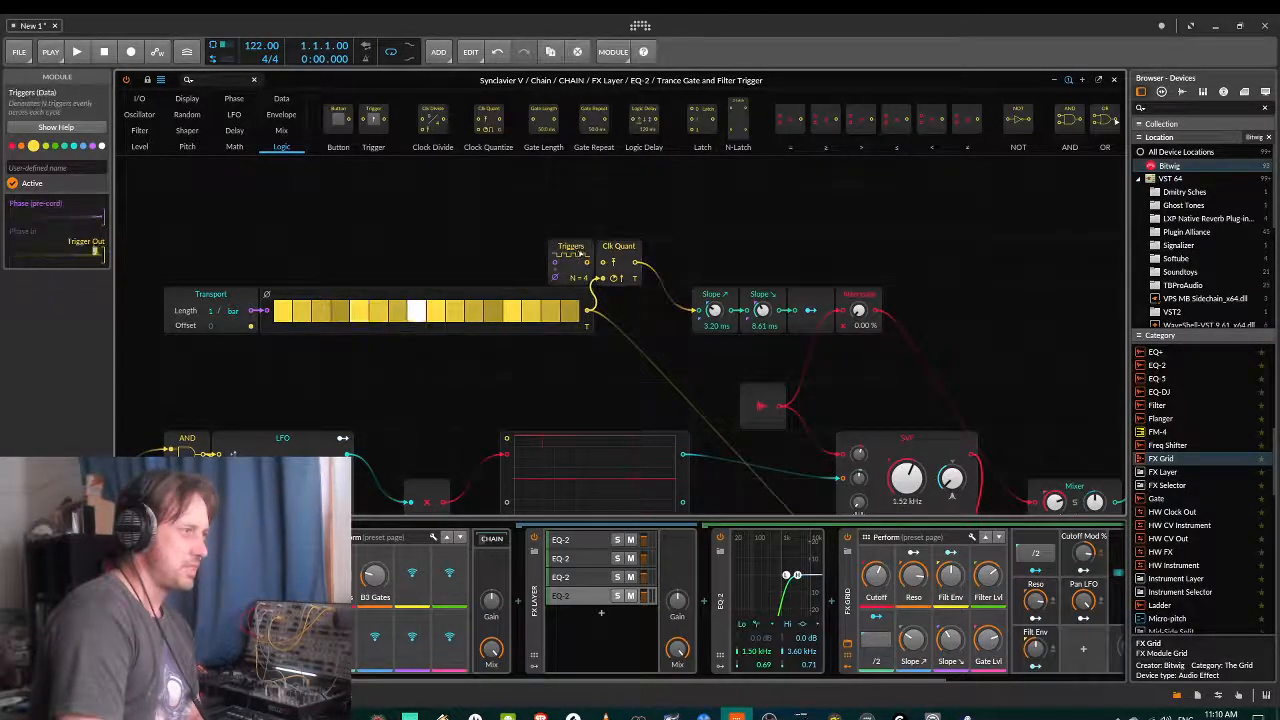
# - Map a new Chain remote control to the fourth band's Triggers N value and name it B4 Gates
pyautogui.click(410, 578)
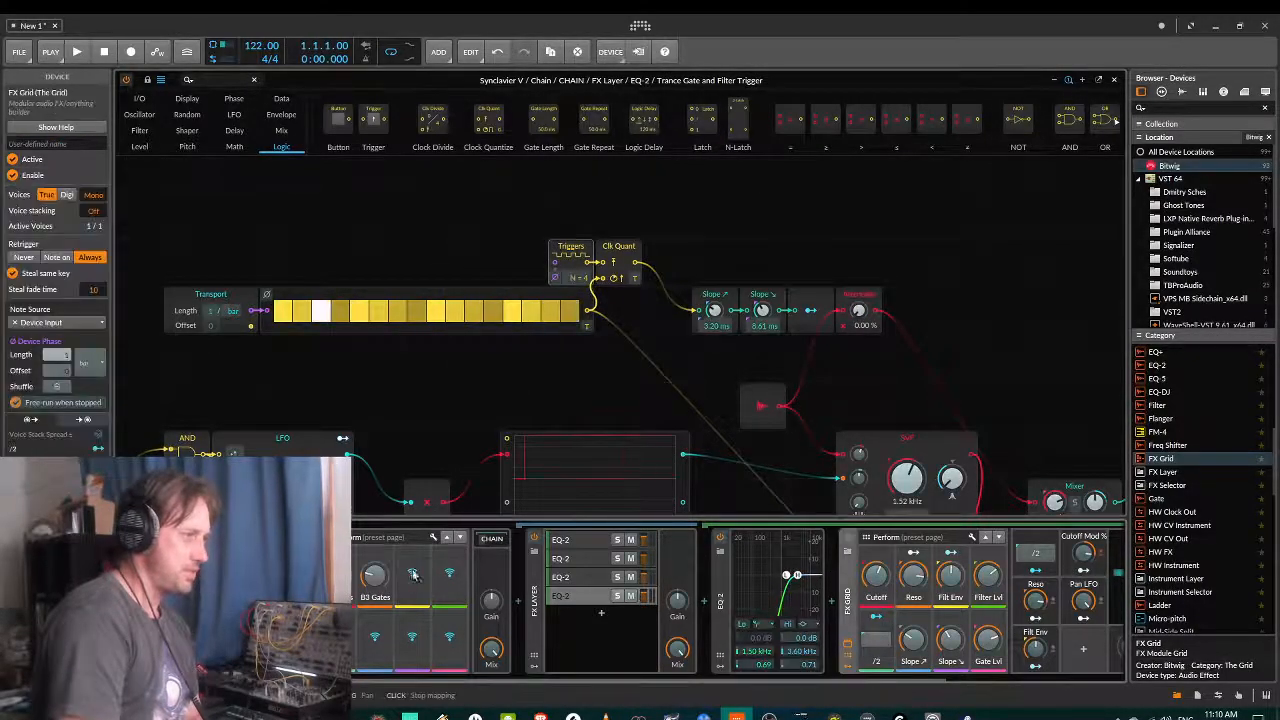
pyautogui.click(579, 284)
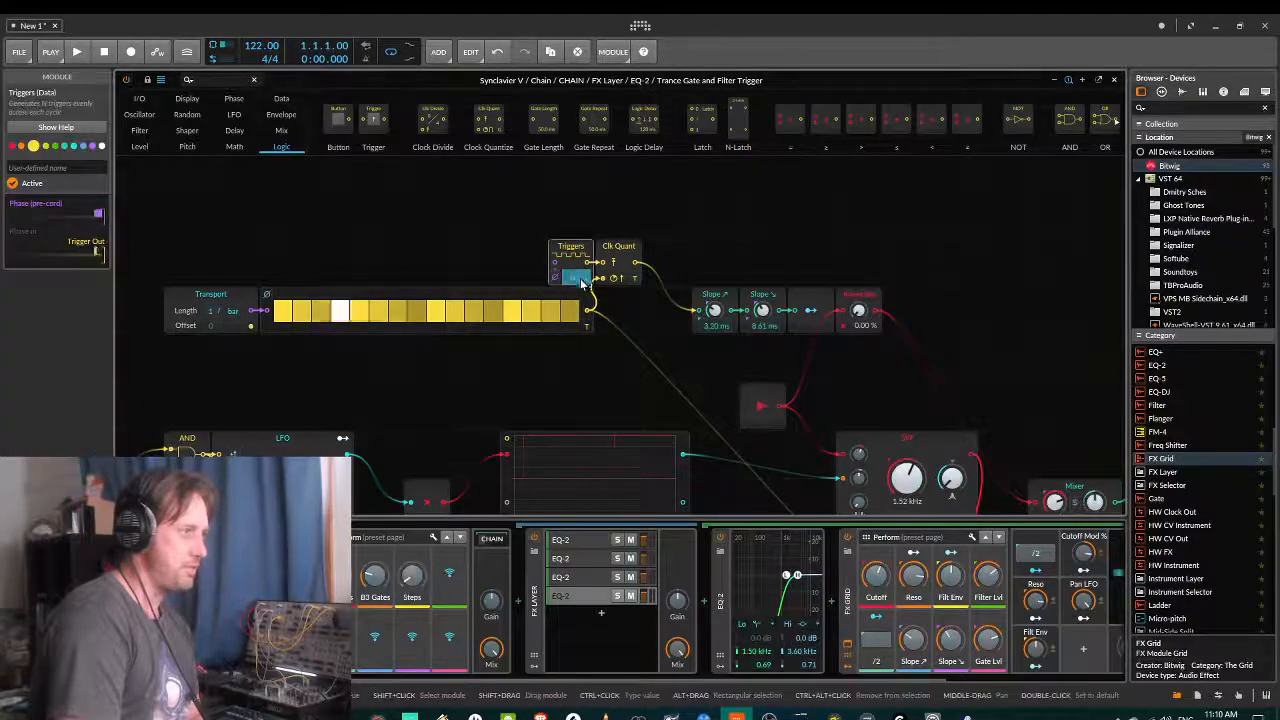
pyautogui.click(422, 586)
pyautogui.write('B4 Gates')
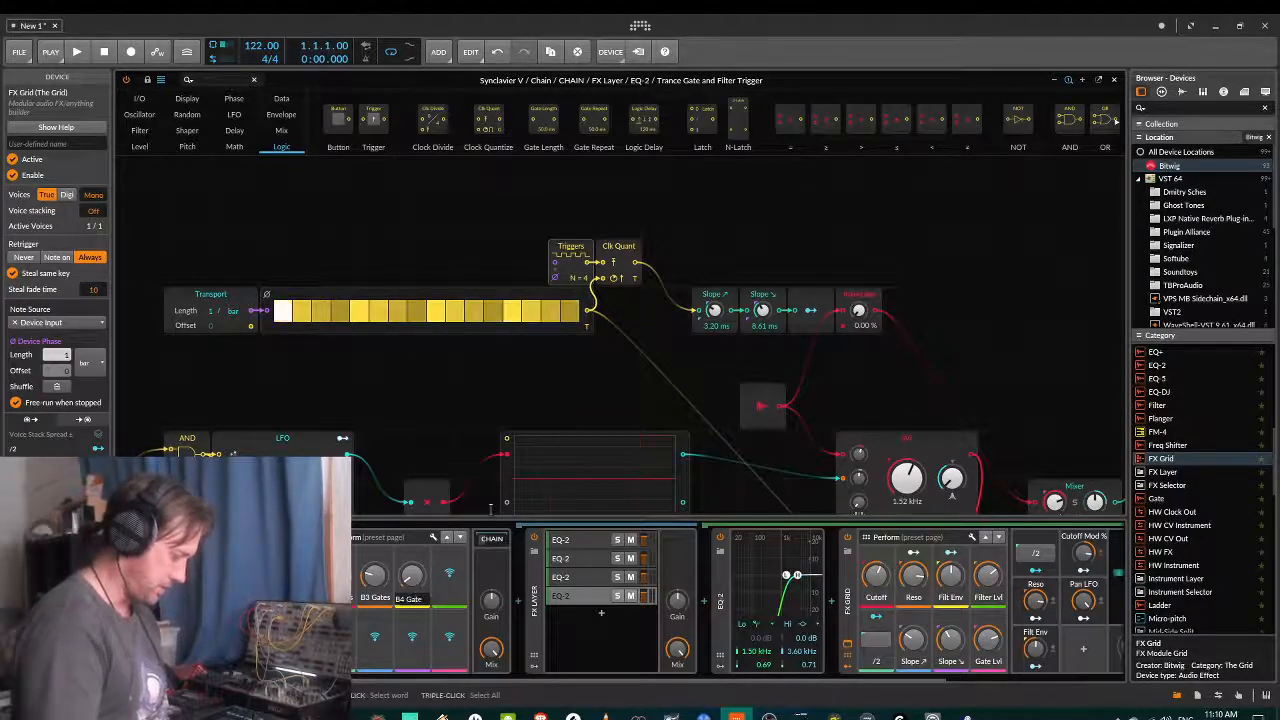
pyautogui.press('Return')
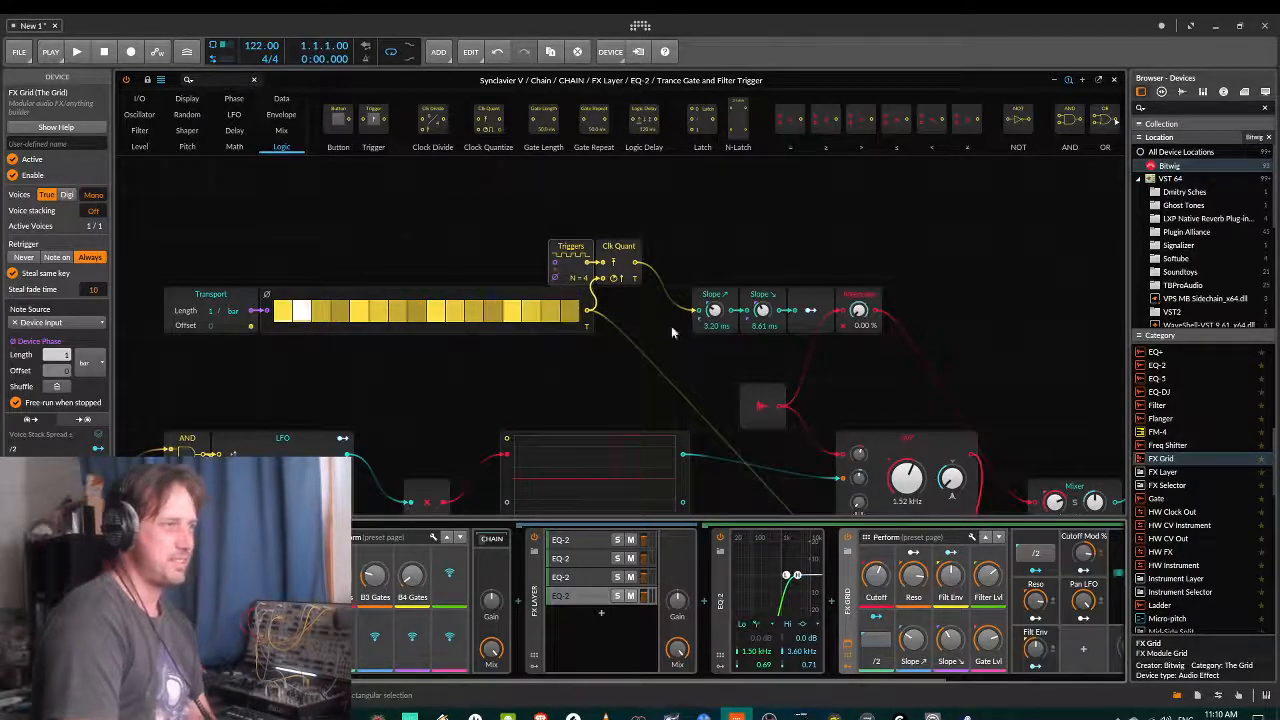
# - Return to the third band's FX Grid patch and turn on all 16 Gates steps
pyautogui.scroll(-2, 947, 325)
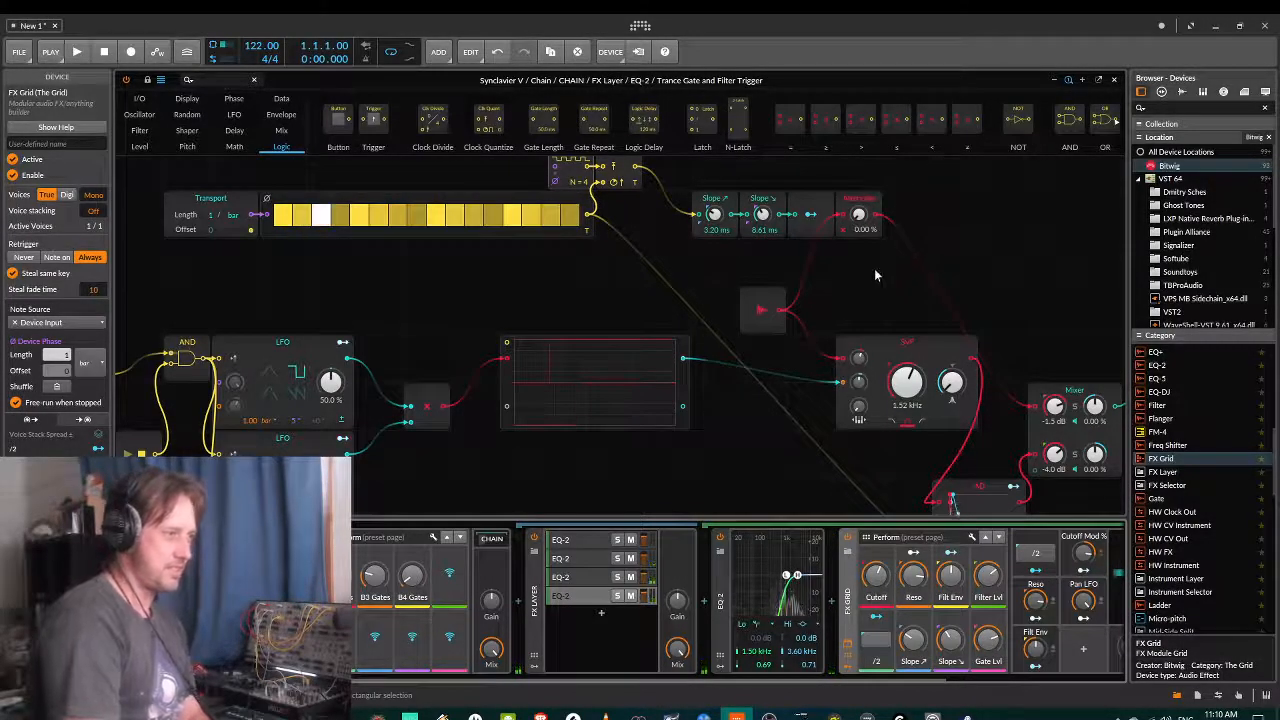
pyautogui.moveTo(617, 683); pyautogui.dragTo(724, 683)
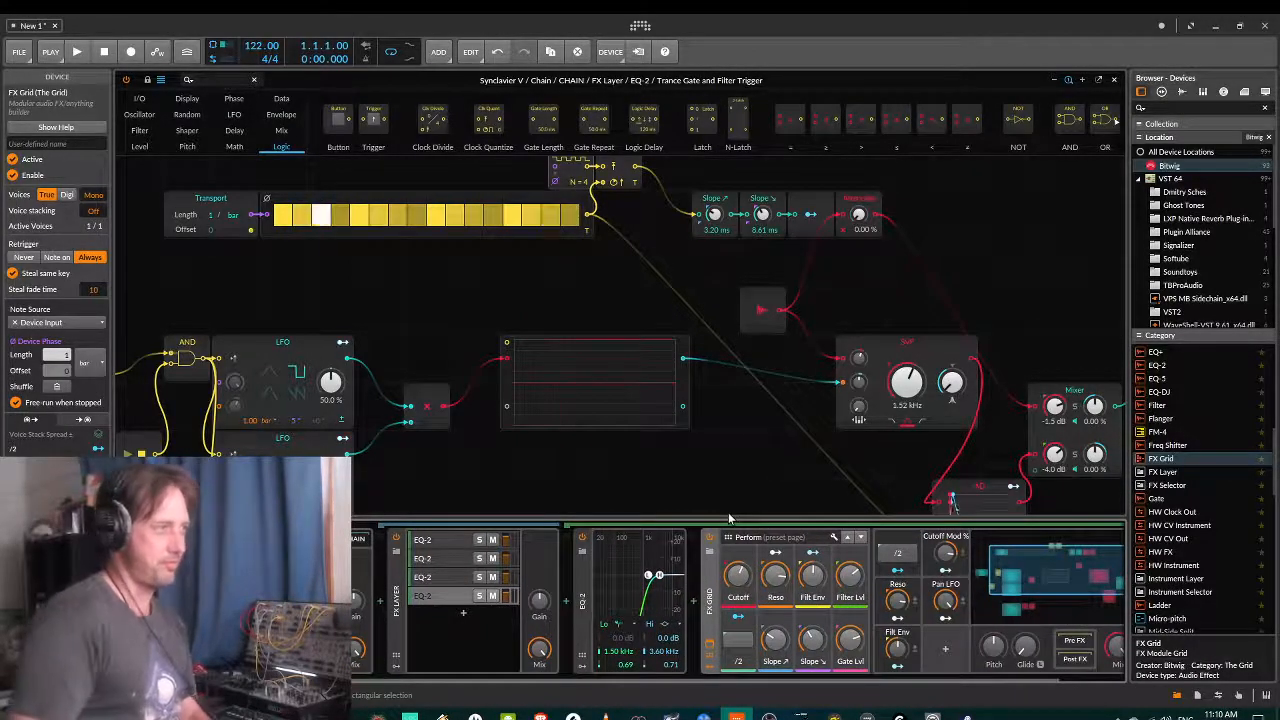
pyautogui.scroll(3, 618, 441)
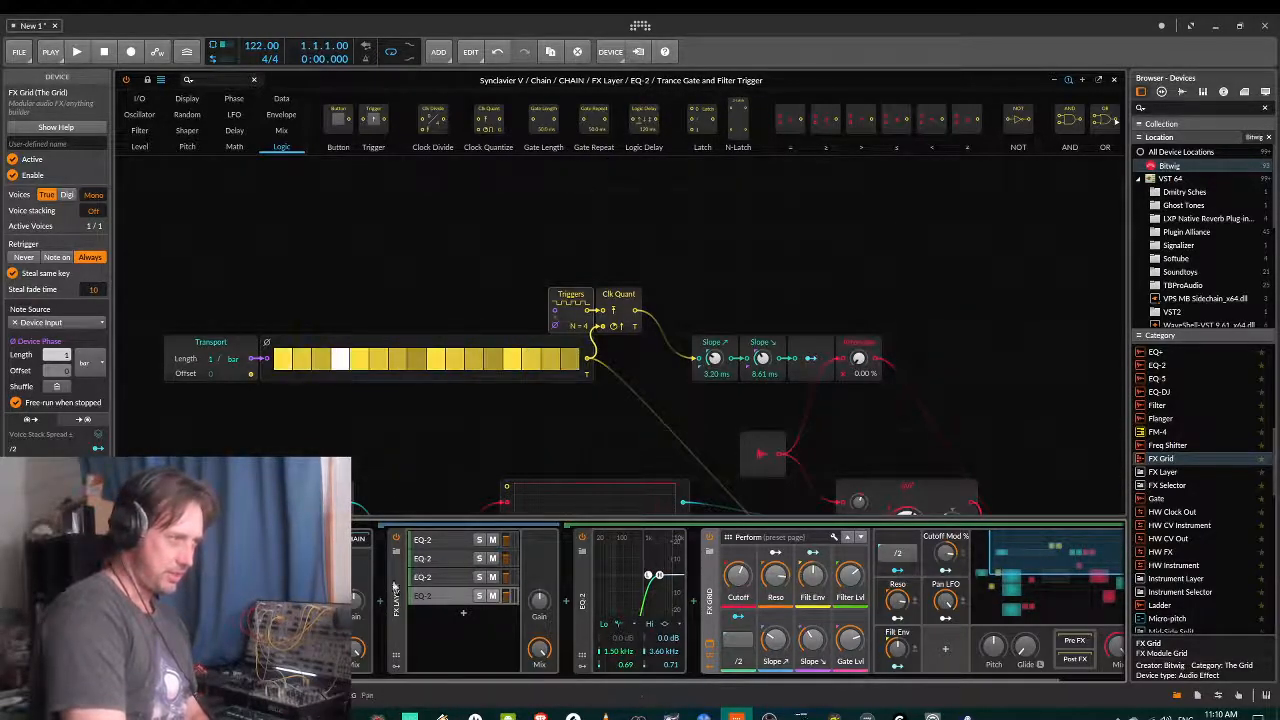
pyautogui.click(440, 577)
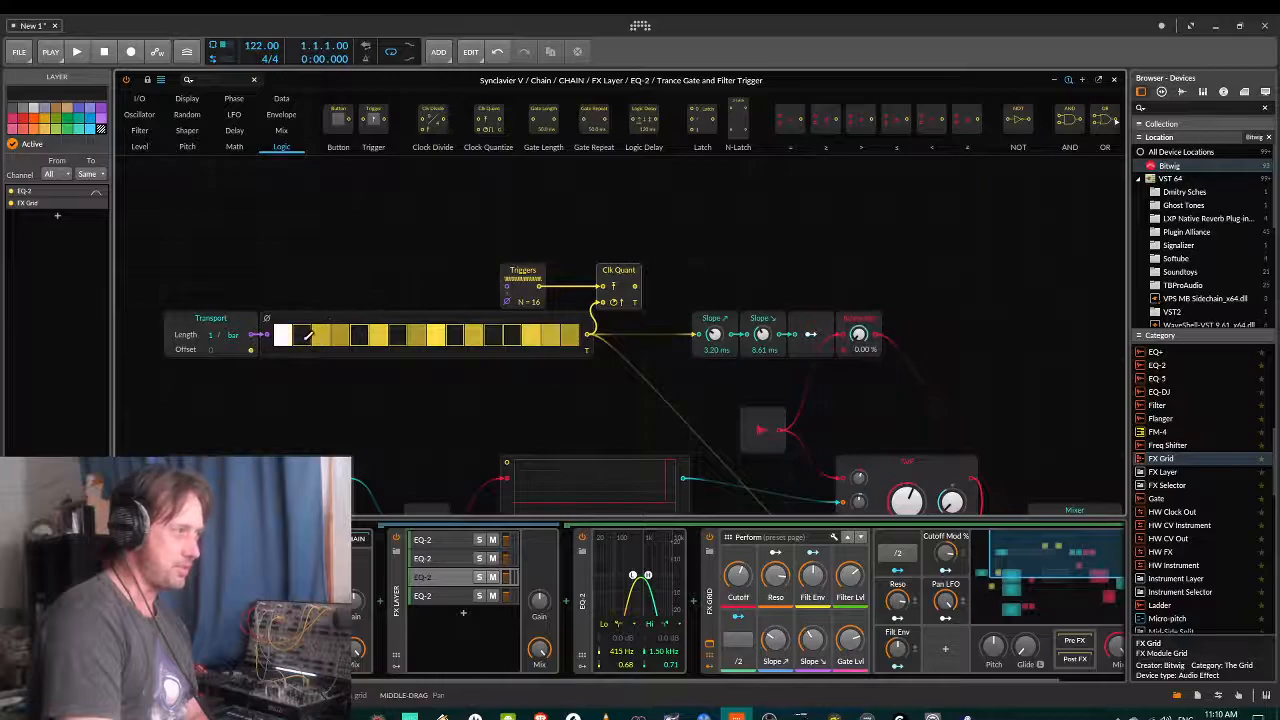
pyautogui.moveTo(307, 336); pyautogui.dragTo(456, 335)
pyautogui.click(503, 334)
# - Connect the third band's Clock Quantize output to the rising Slope module and set the Triggers N value to 12
pyautogui.moveTo(642, 290); pyautogui.dragTo(700, 334)
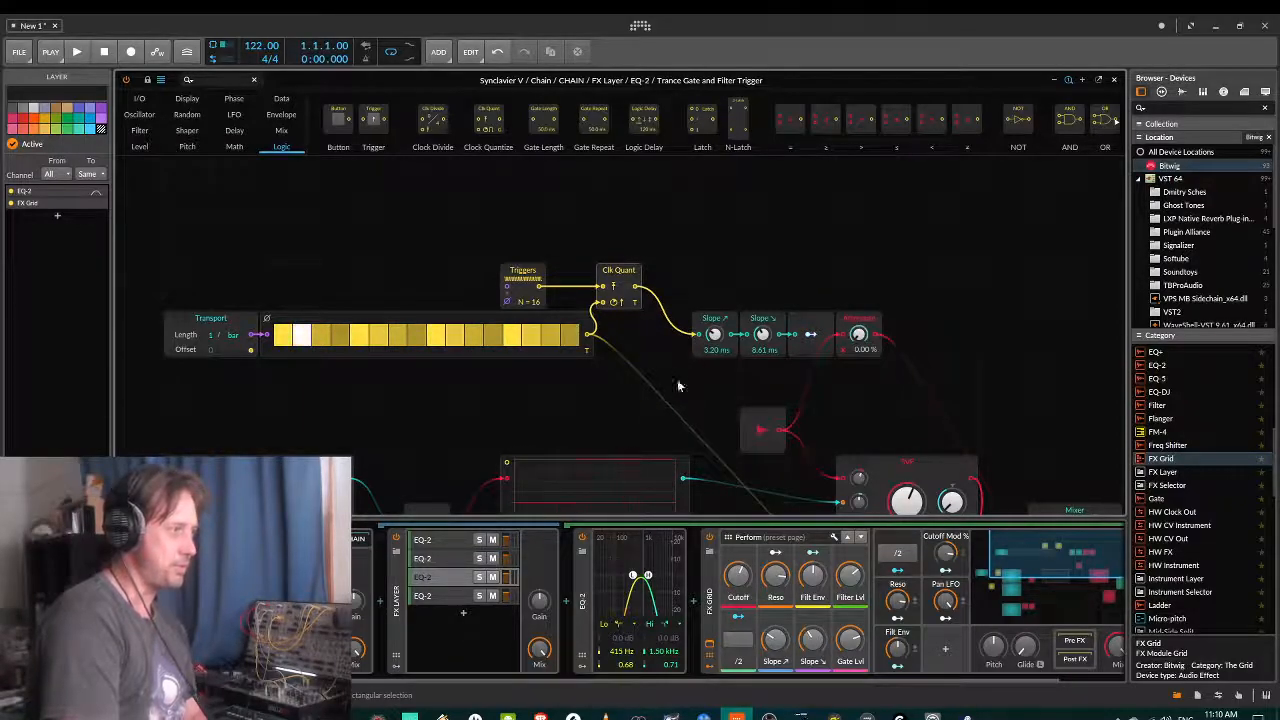
pyautogui.scroll(-3, 676, 380)
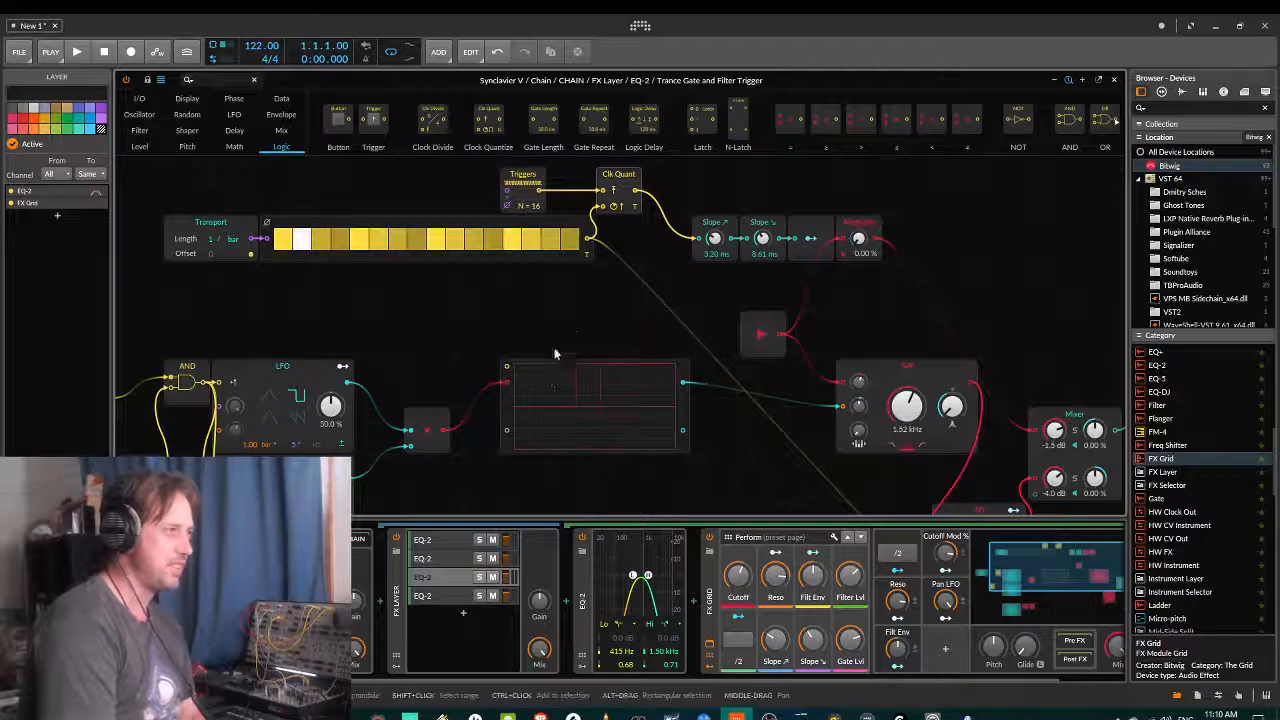
pyautogui.moveTo(529, 206)
pyautogui.mouseDown()
pyautogui.moveTo(529, 225)
pyautogui.moveTo(529, 209)
pyautogui.mouseUp()
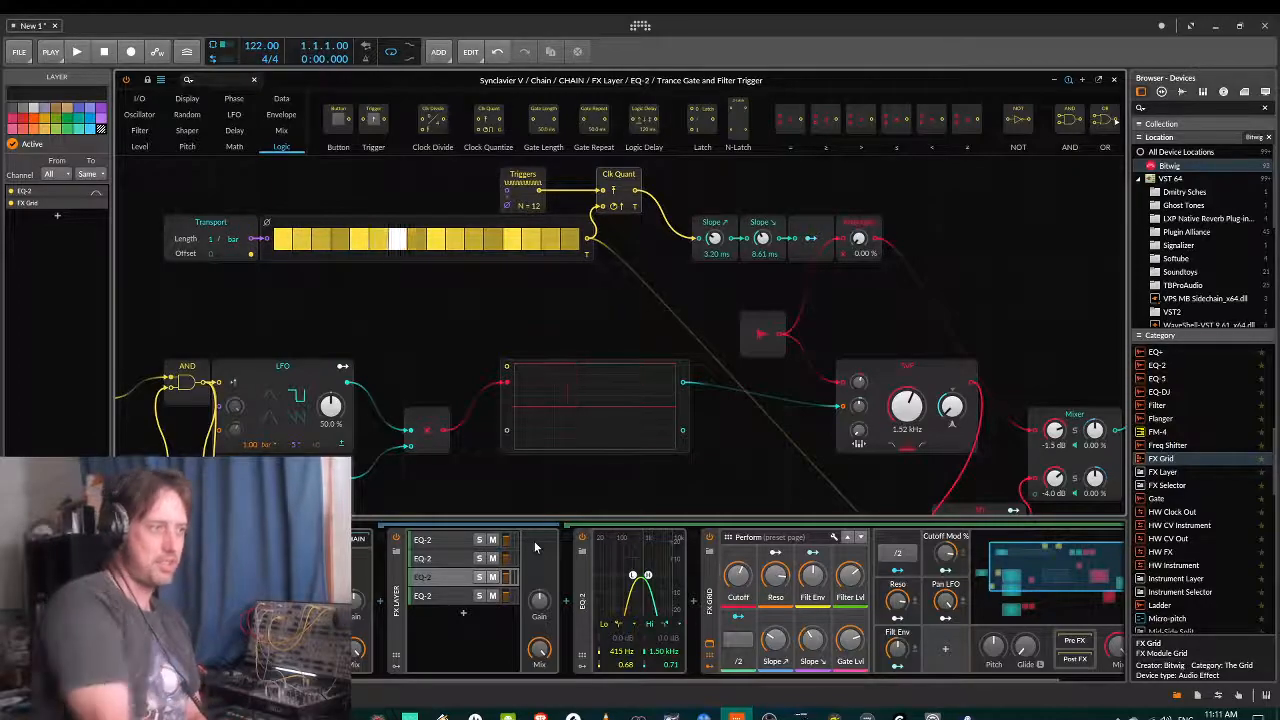
# - Lower the Mix of the third band's FX Grid and of the second band's first FX Grid
pyautogui.click(716, 616)
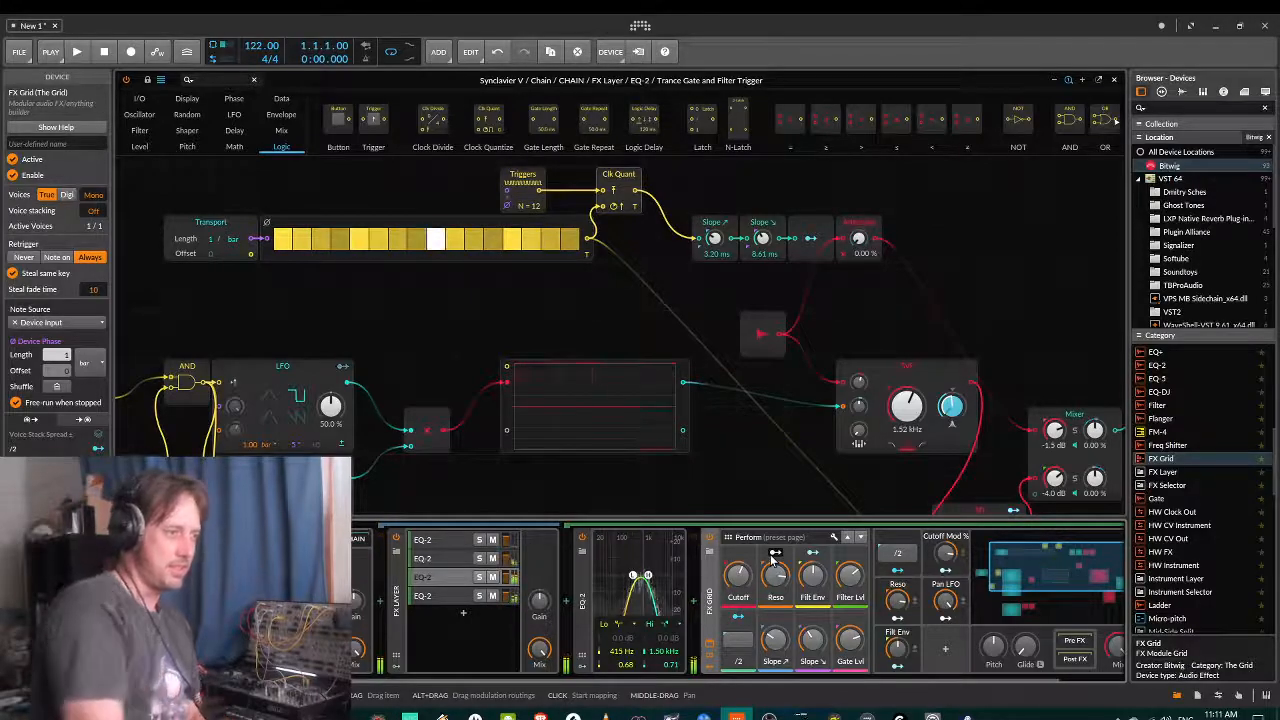
pyautogui.moveTo(665, 682); pyautogui.dragTo(790, 681)
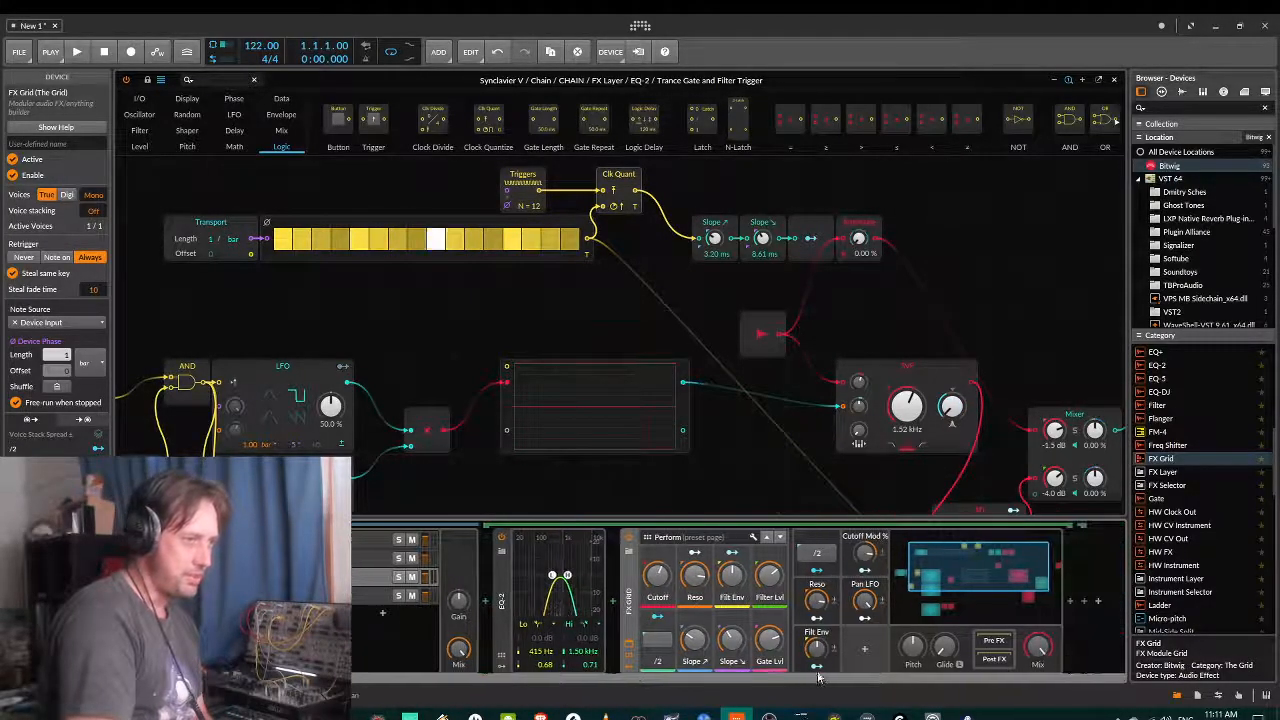
pyautogui.moveTo(1038, 646); pyautogui.dragTo(1038, 651)
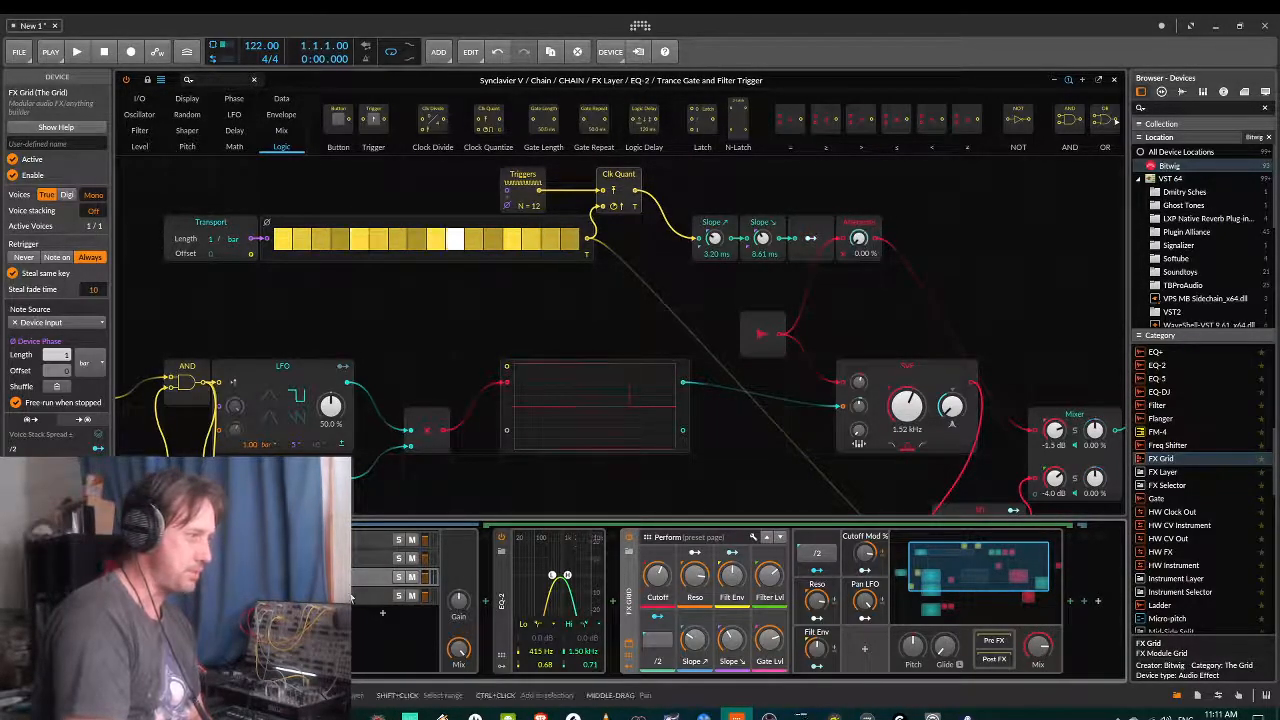
pyautogui.click(462, 636)
pyautogui.moveTo(1038, 646); pyautogui.dragTo(1038, 648)
pyautogui.click(362, 559)
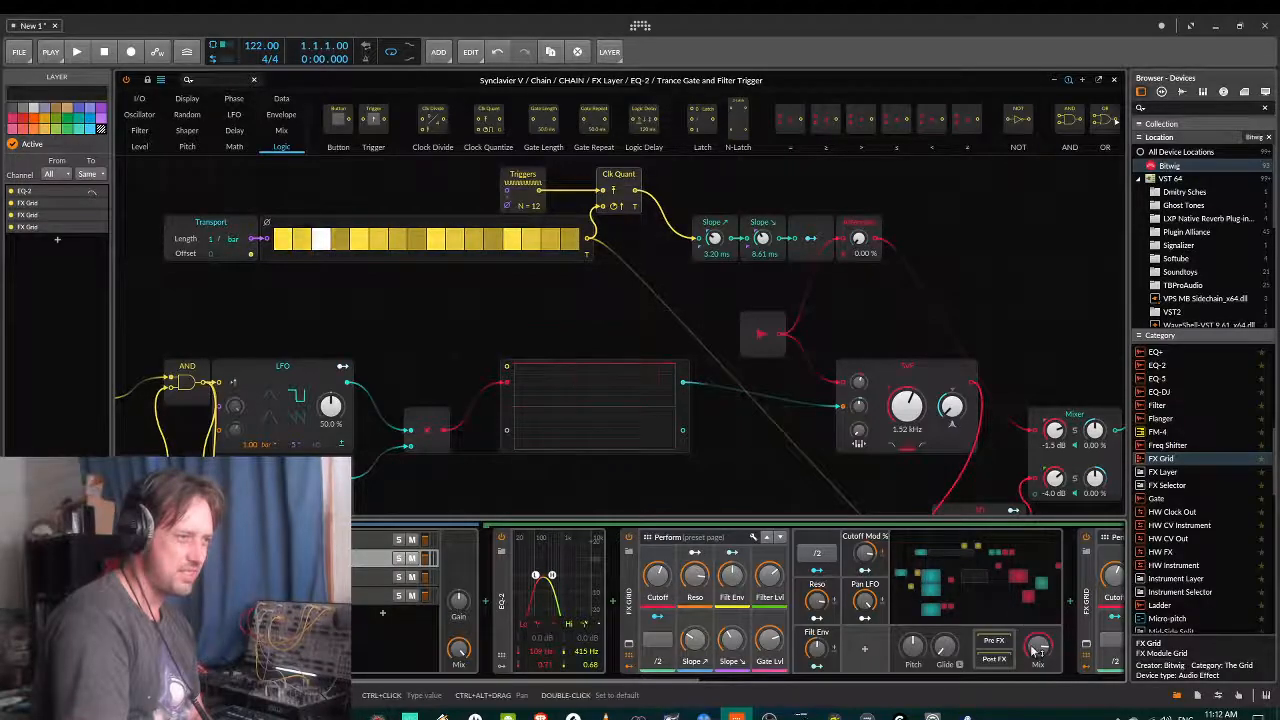
# - Review the device chains of the first, fourth and third bands in the FX Layer
pyautogui.click(372, 544)
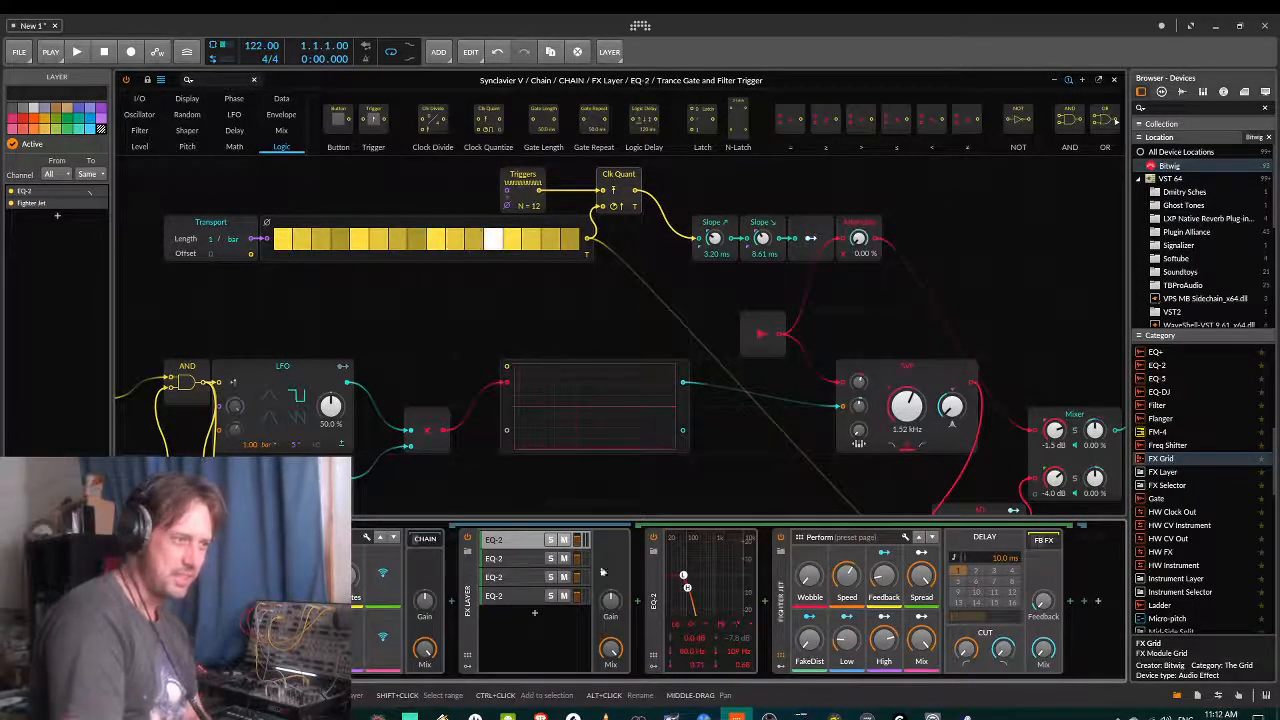
pyautogui.click(507, 603)
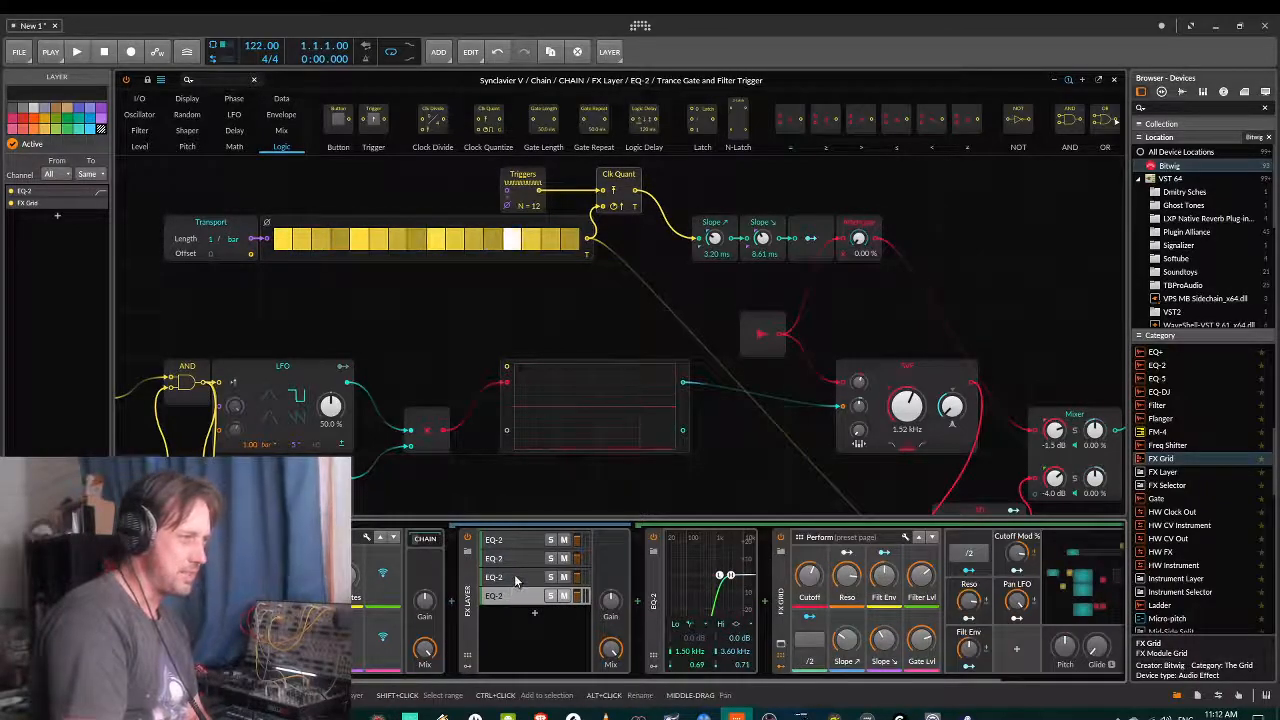
pyautogui.moveTo(687, 682); pyautogui.dragTo(815, 684)
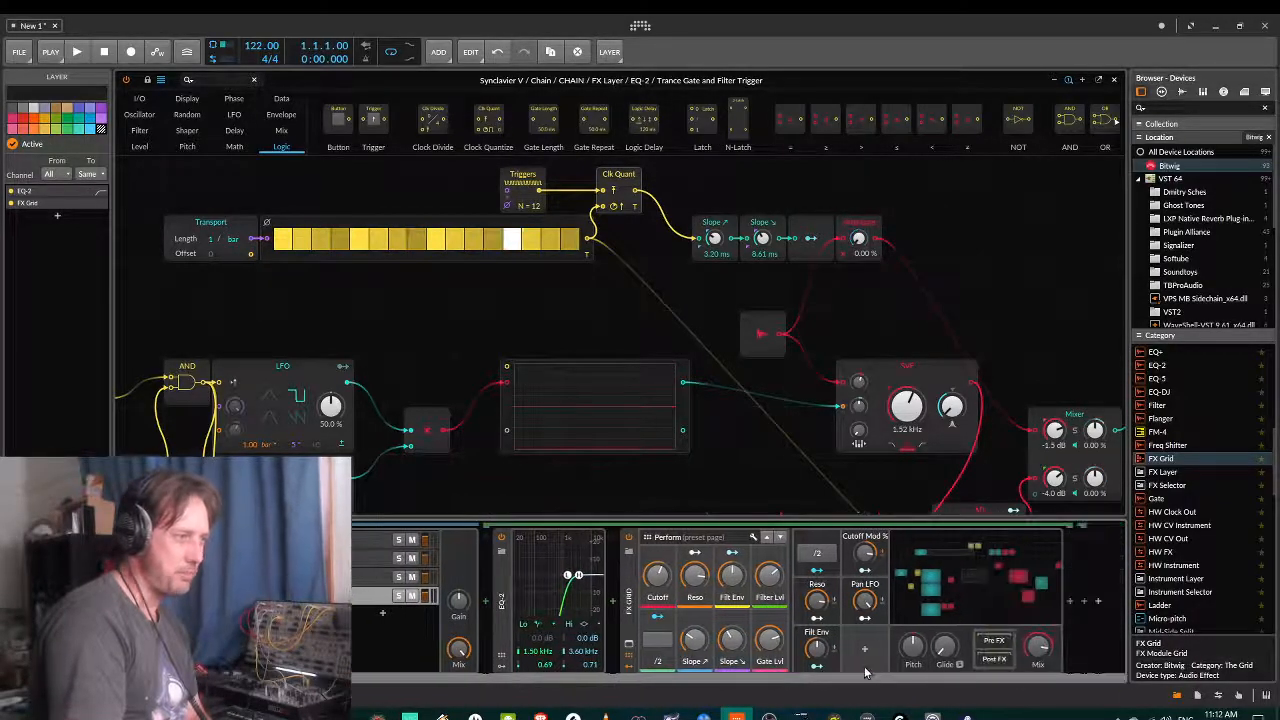
pyautogui.click(368, 579)
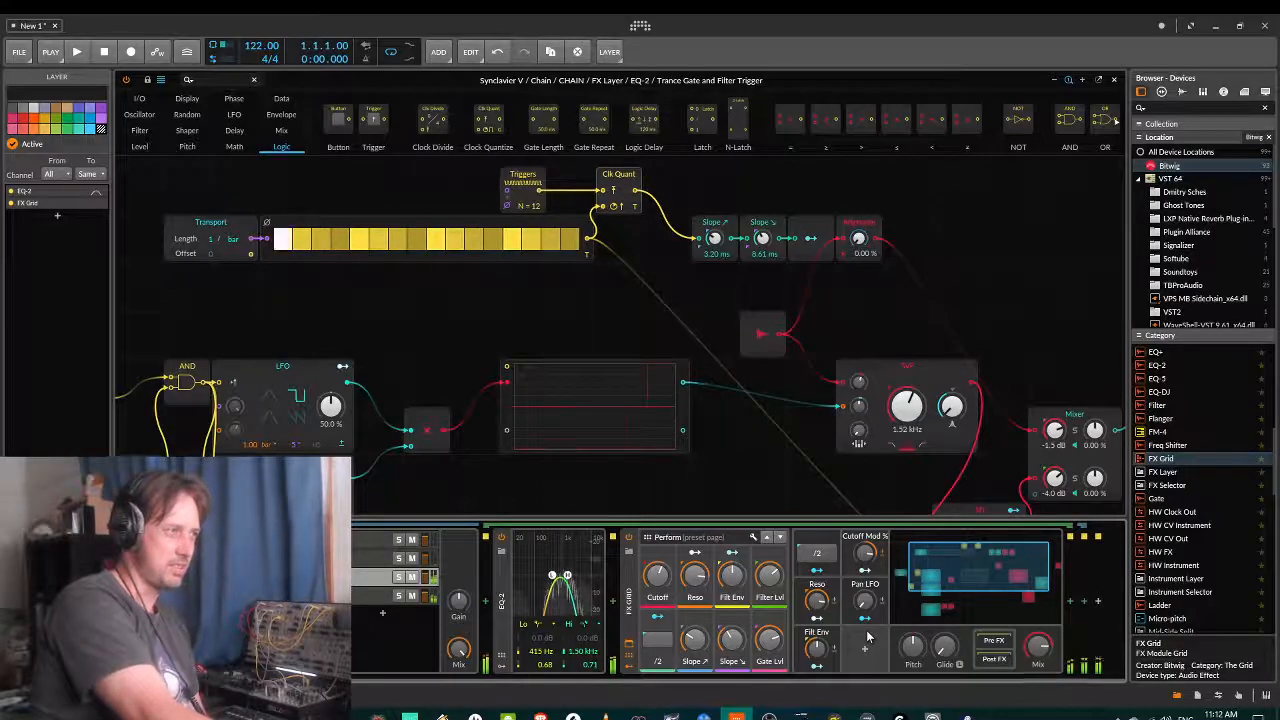
# - Start playback, add a Delay-1 device after the third band's FX Grid and adjust its Feedback
pyautogui.click(79, 52)
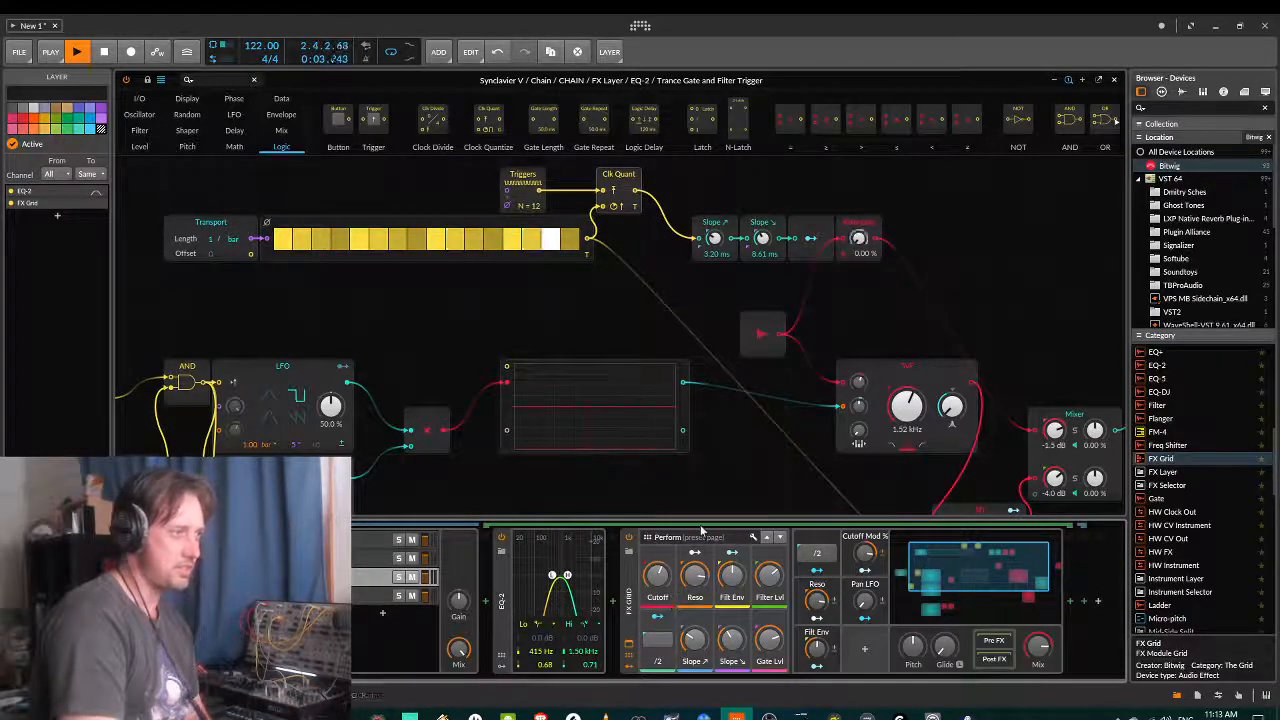
pyautogui.scroll(-1, 790, 439)
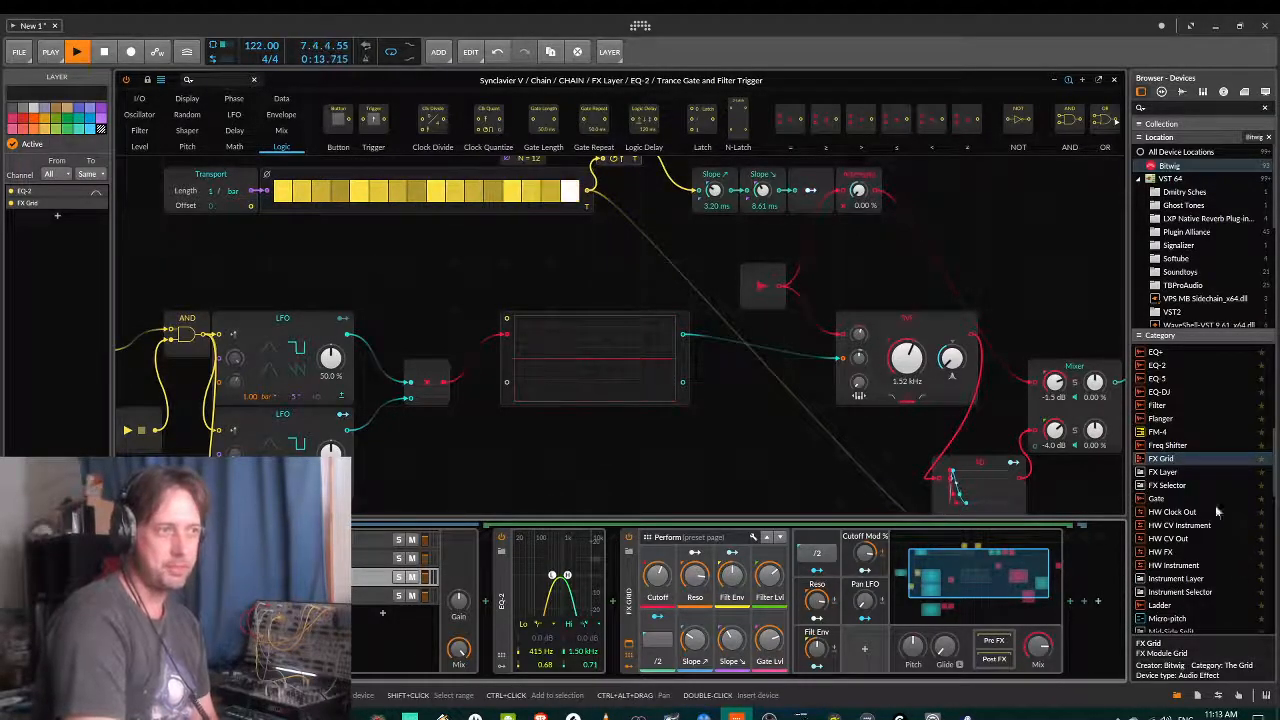
pyautogui.scroll(1, 1192, 541)
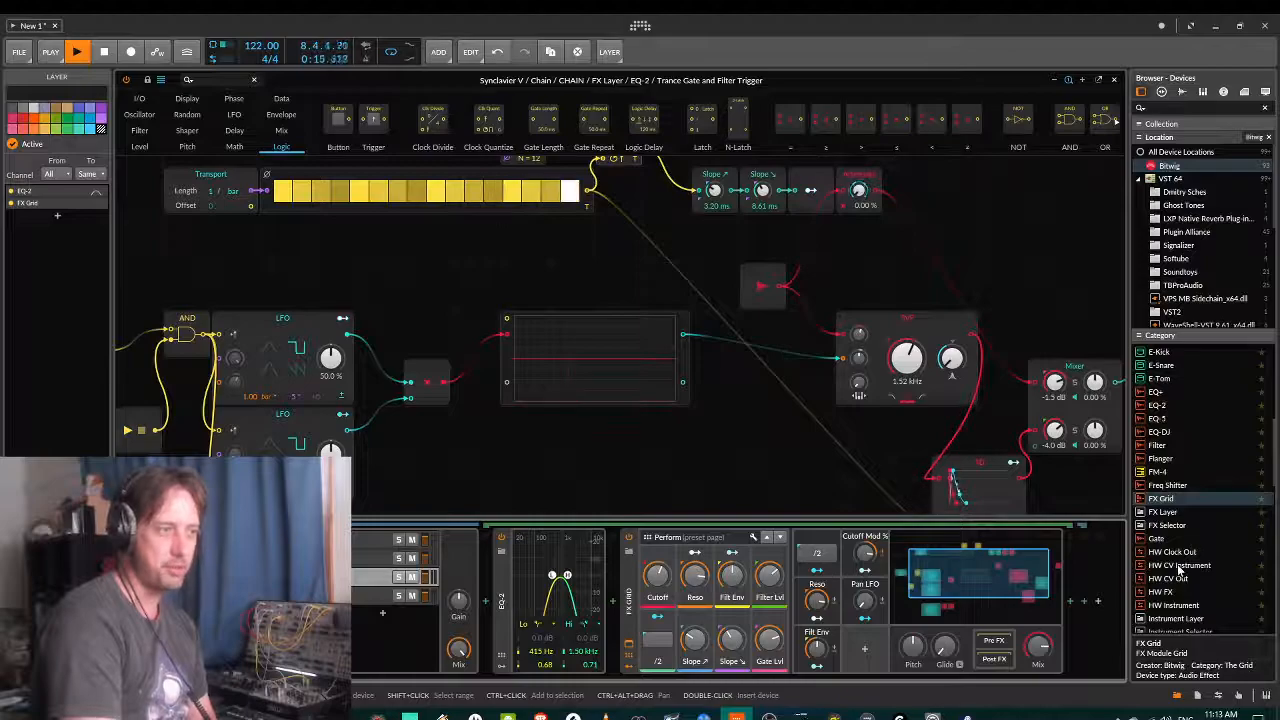
pyautogui.scroll(-10, 1190, 566)
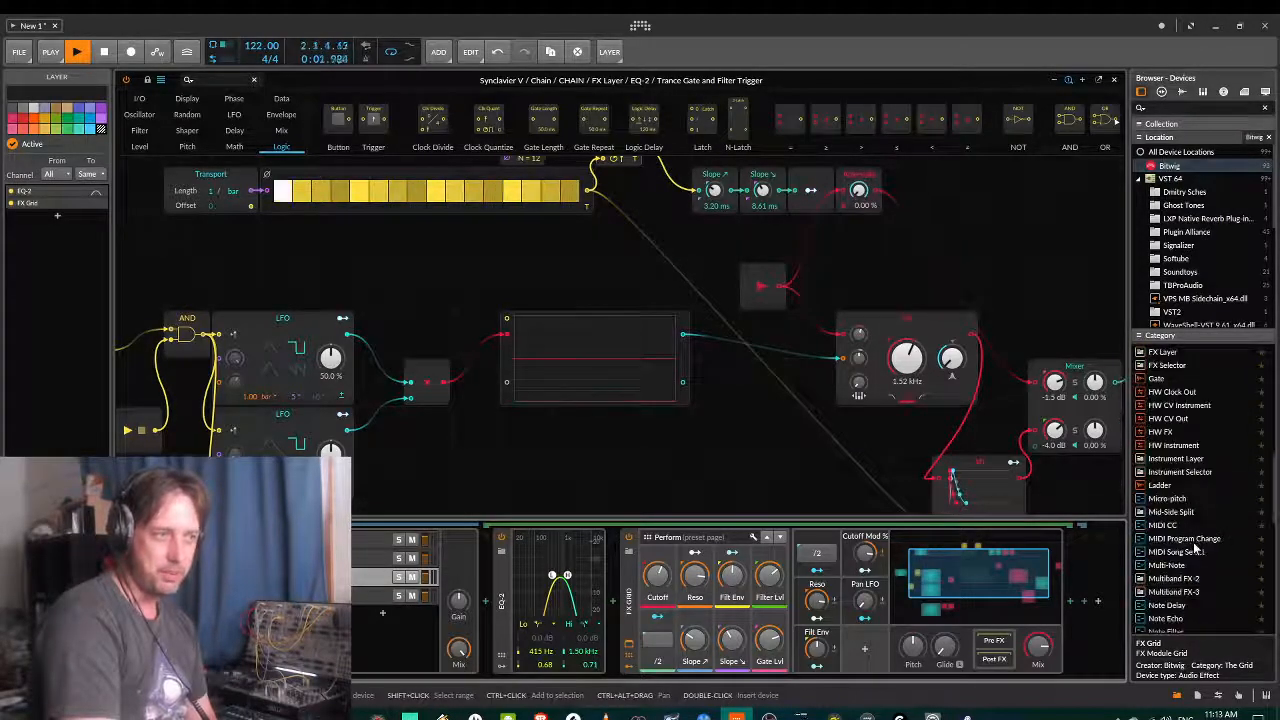
pyautogui.scroll(15, 1195, 549)
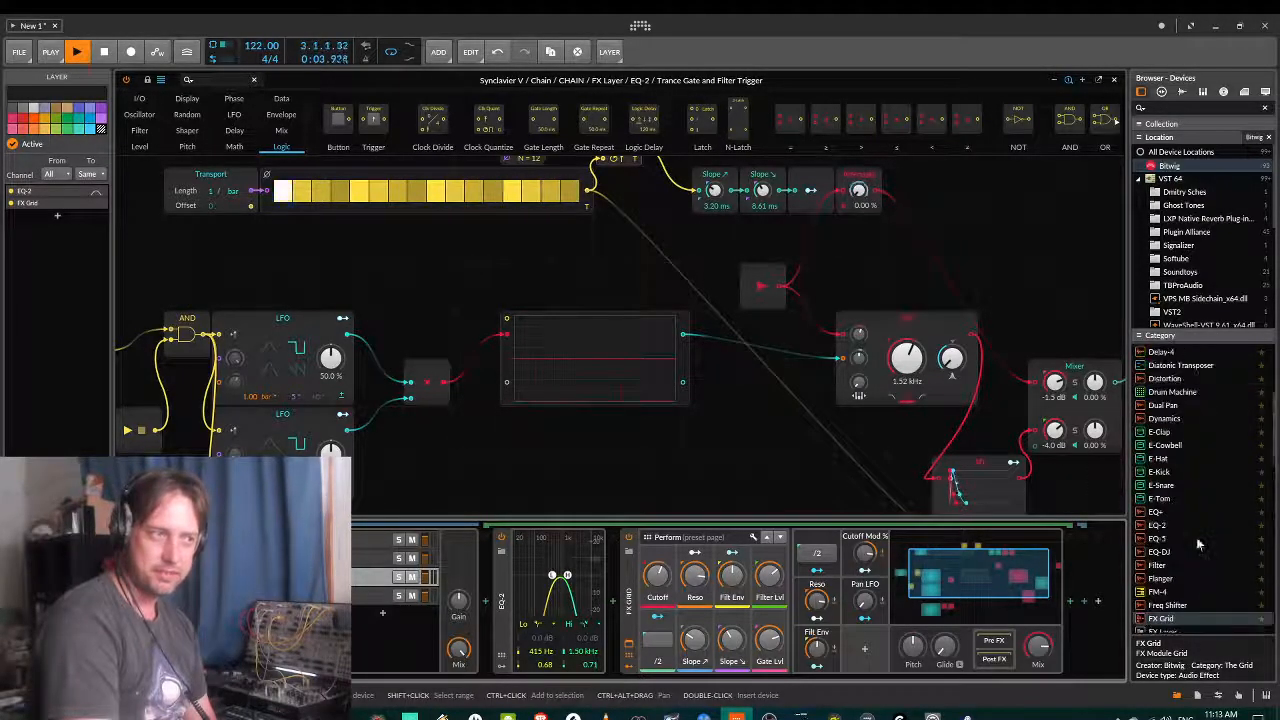
pyautogui.scroll(2, 1196, 537)
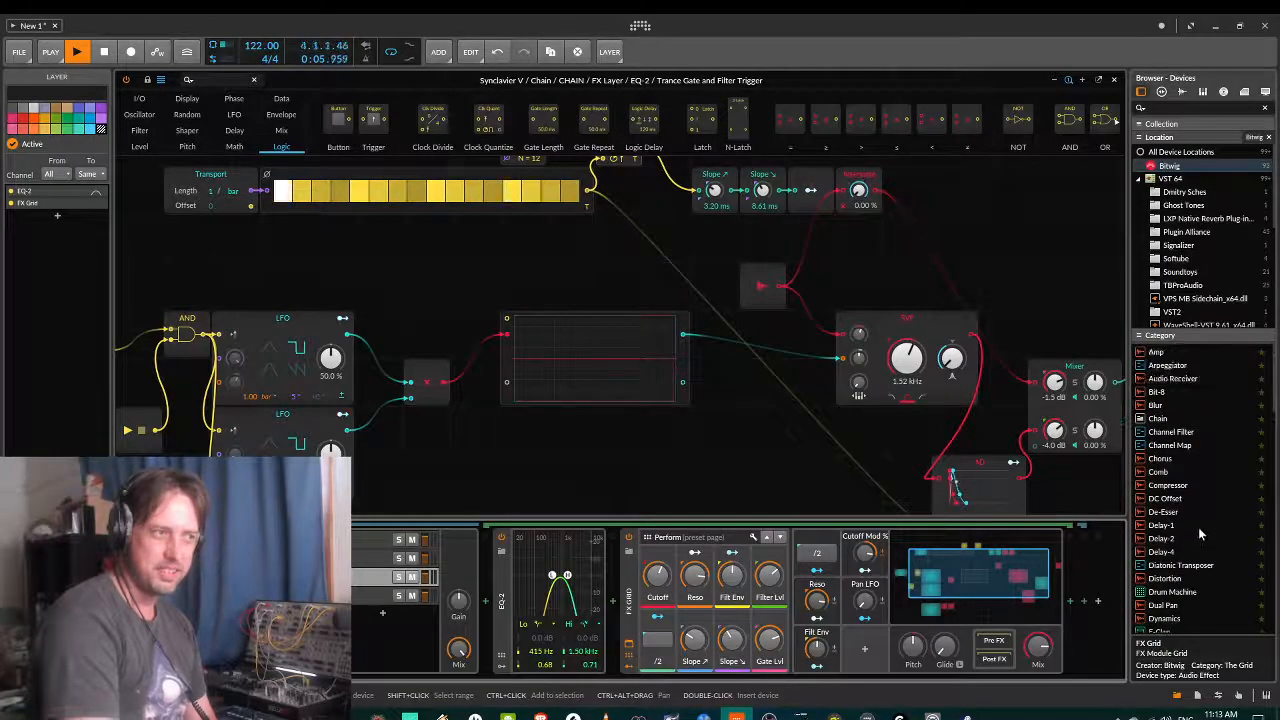
pyautogui.click(1168, 525)
pyautogui.moveTo(1168, 526); pyautogui.dragTo(1083, 579)
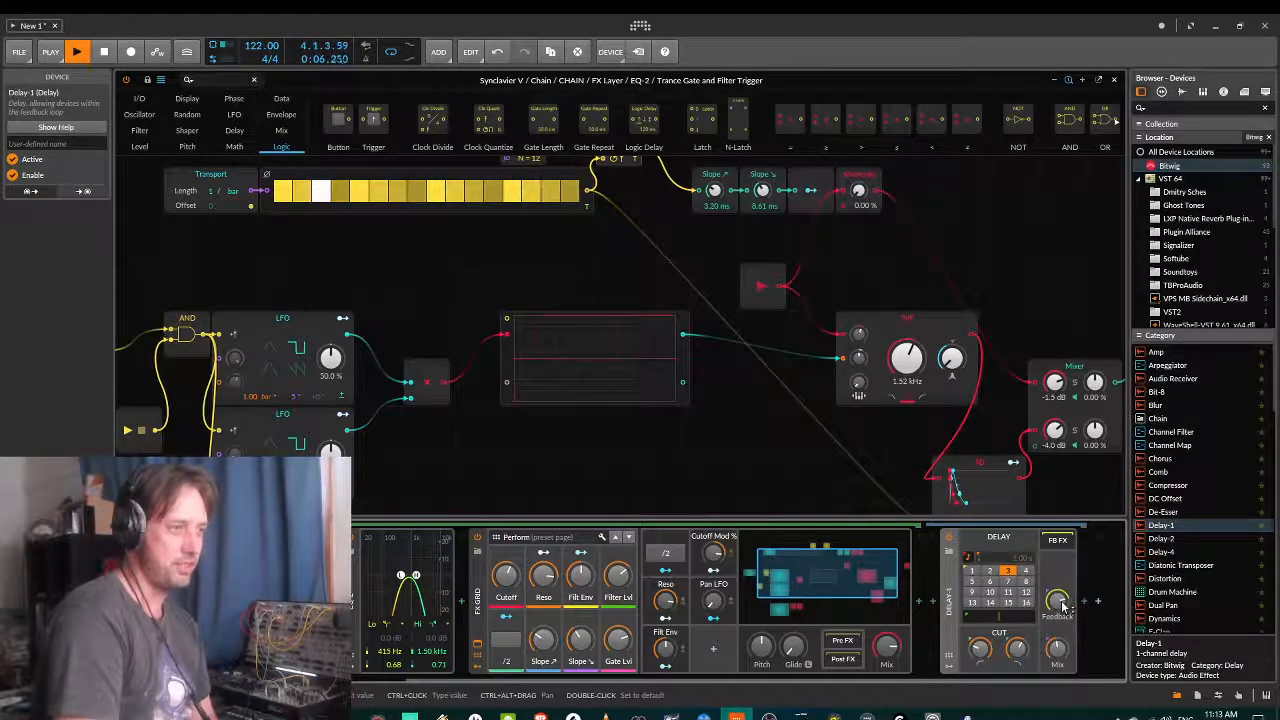
pyautogui.moveTo(1063, 606); pyautogui.dragTo(1063, 608)
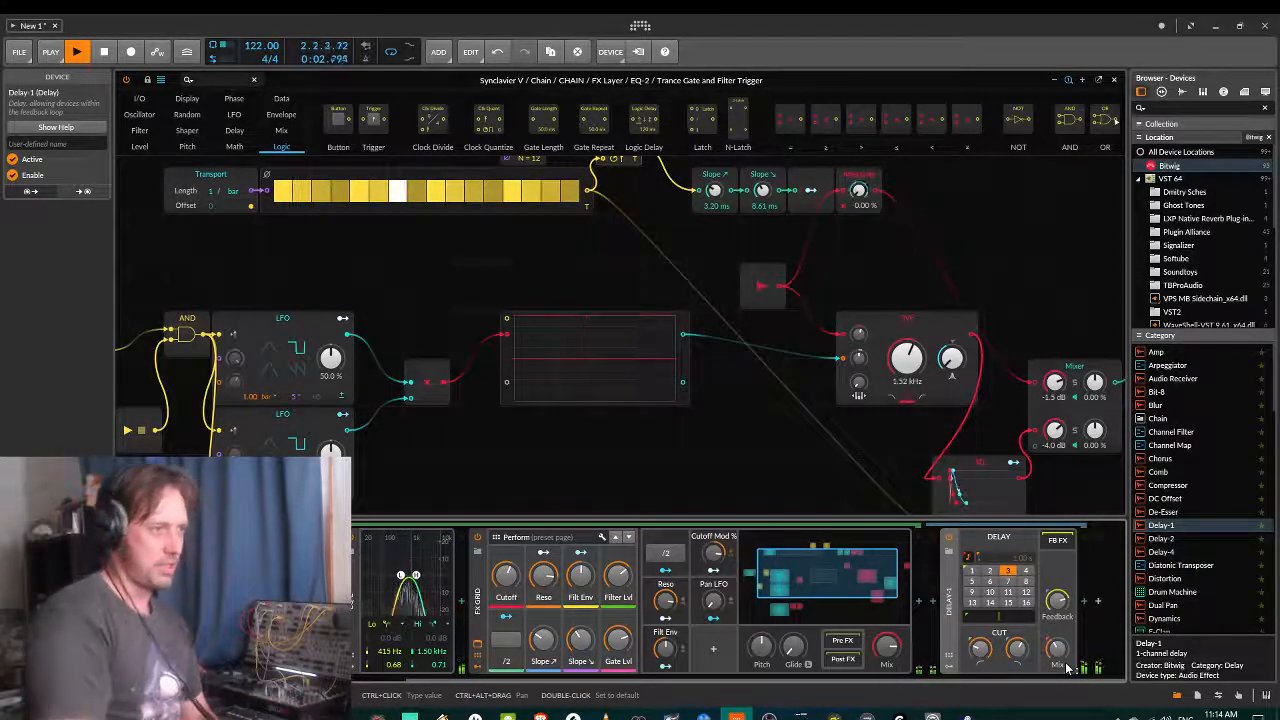
# - Insert a new FX Grid device after the third band's Delay-1
pyautogui.scroll(-6, 1232, 560)
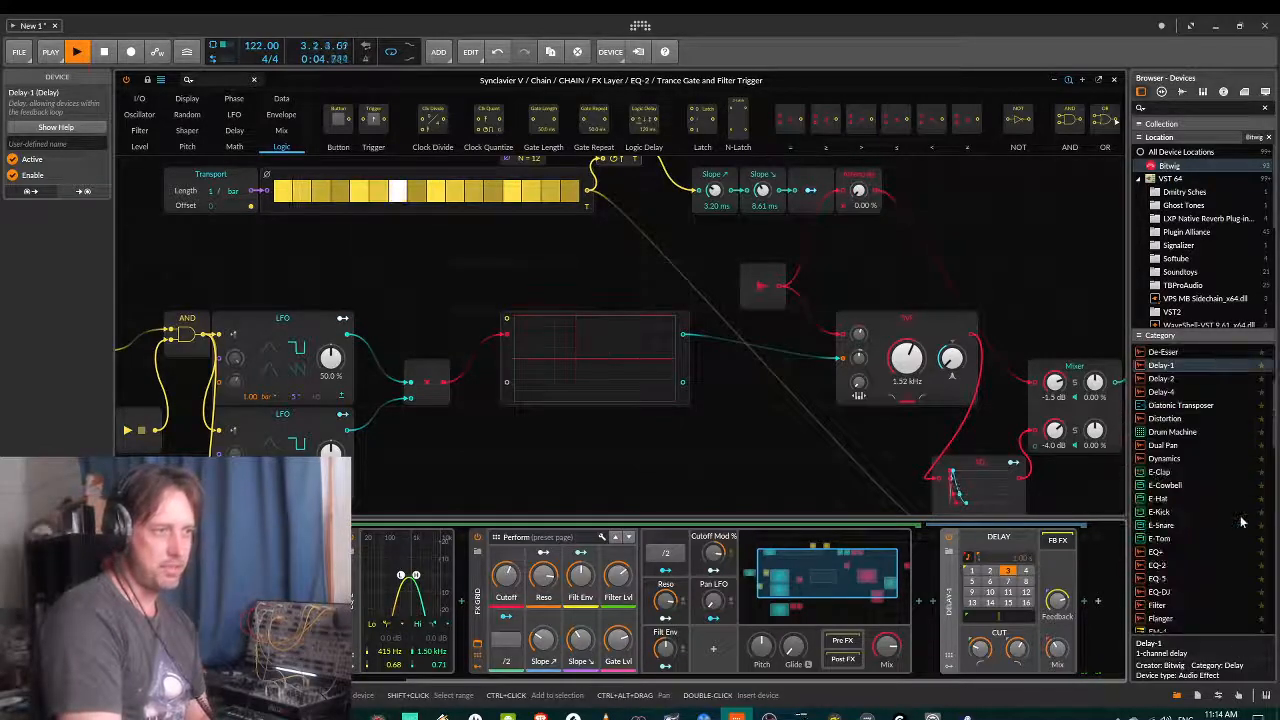
pyautogui.scroll(-5, 1230, 540)
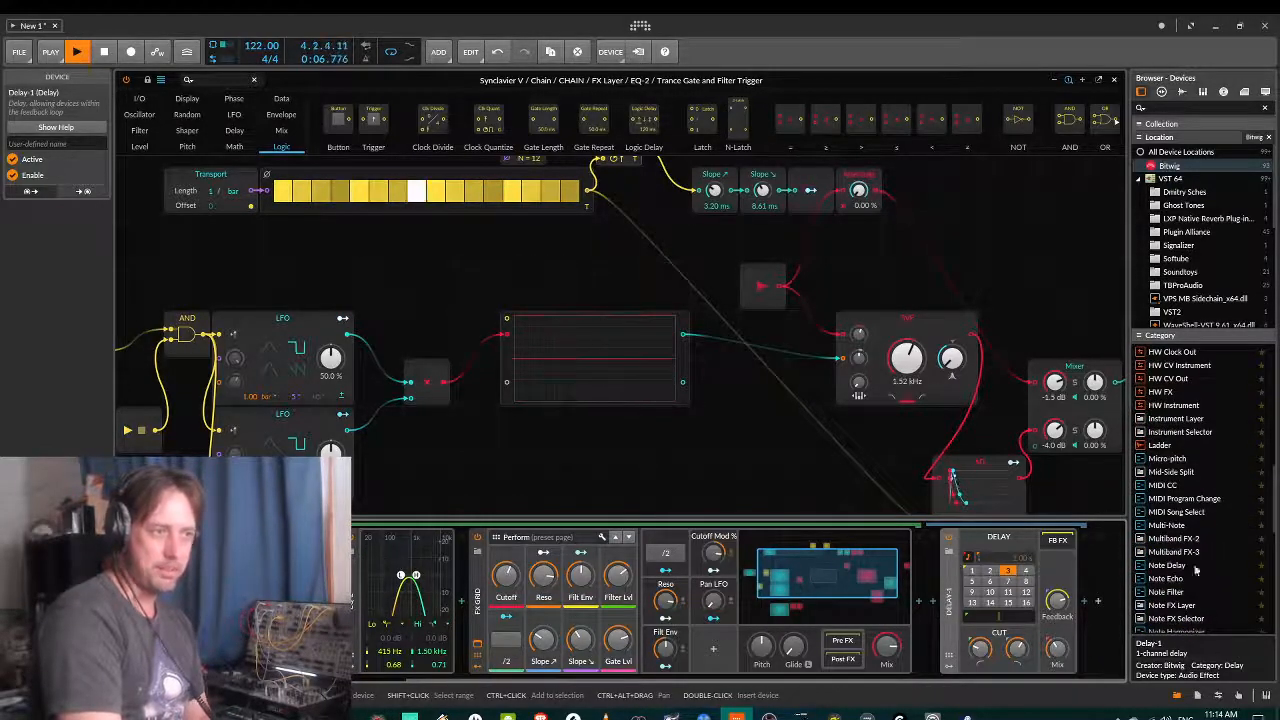
pyautogui.scroll(5, 1233, 562)
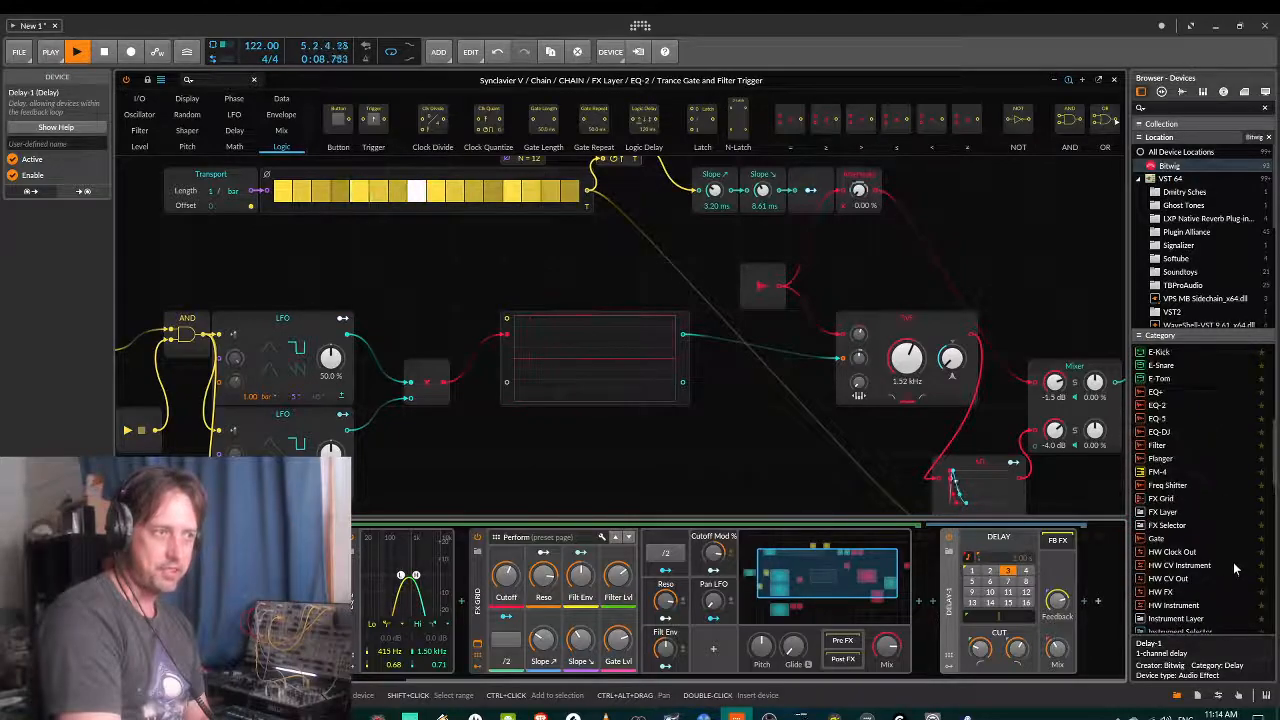
pyautogui.click(1171, 499)
pyautogui.moveTo(1165, 499); pyautogui.dragTo(1095, 610)
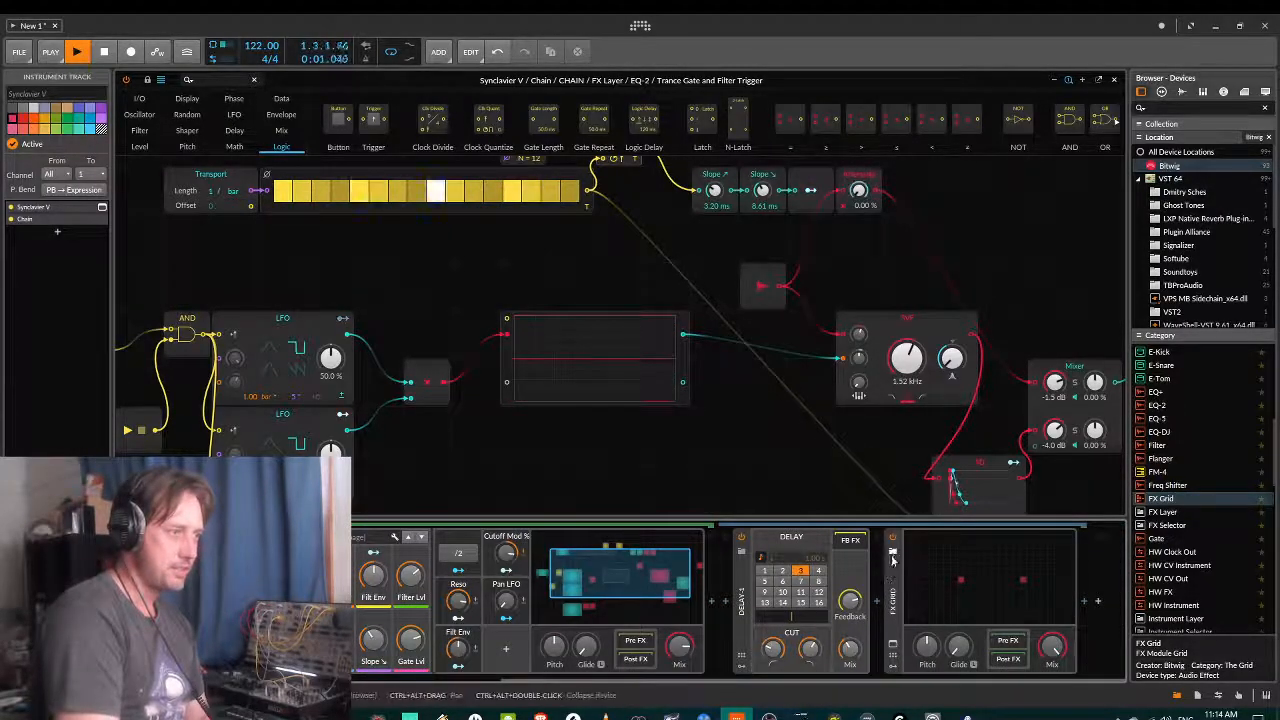
# - Load the Plate Reverb [ARG-420] preset into the new FX Grid
pyautogui.click(892, 554)
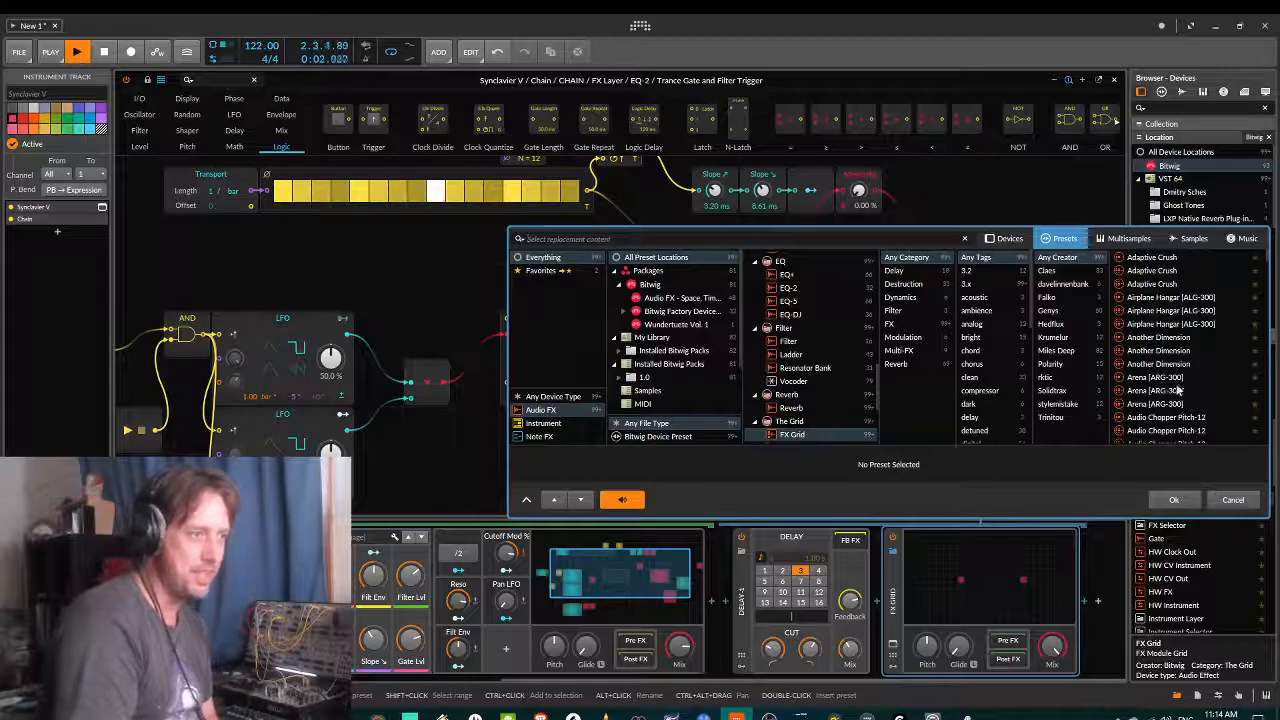
pyautogui.scroll(-3, 1225, 383)
pyautogui.scroll(-10, 1225, 382)
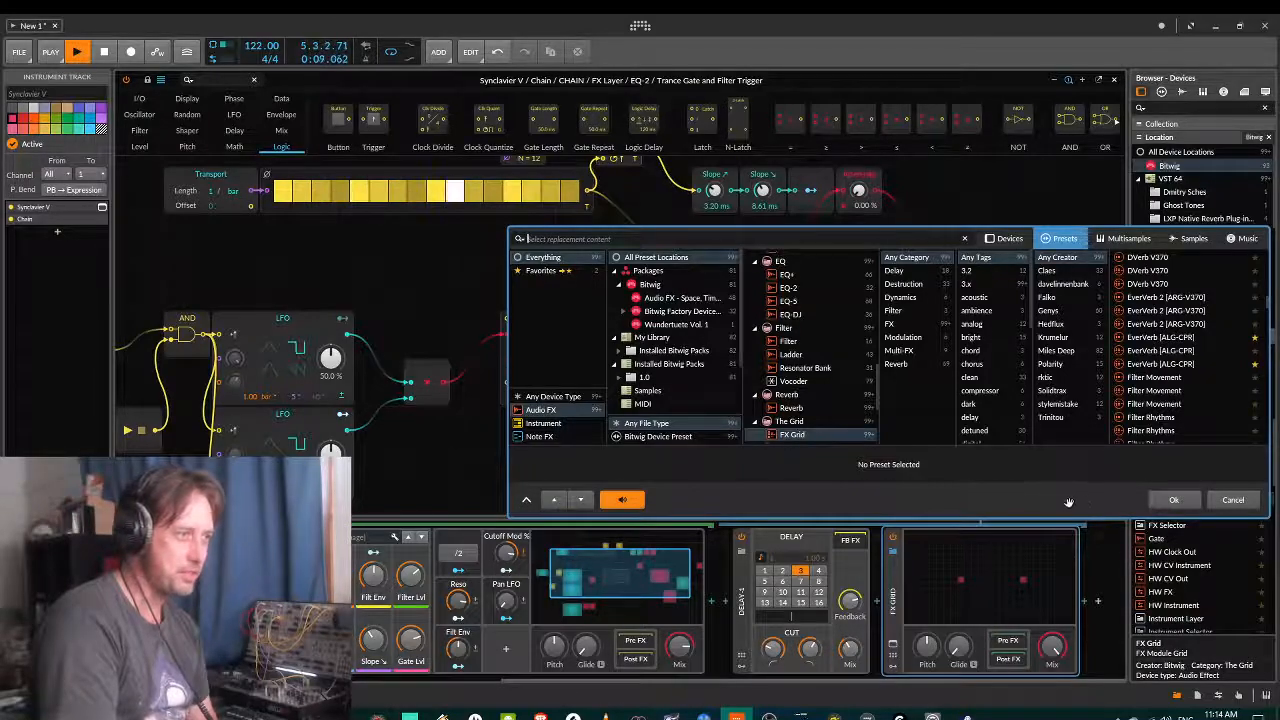
pyautogui.moveTo(1083, 502); pyautogui.dragTo(972, 491)
pyautogui.scroll(-5, 1027, 357)
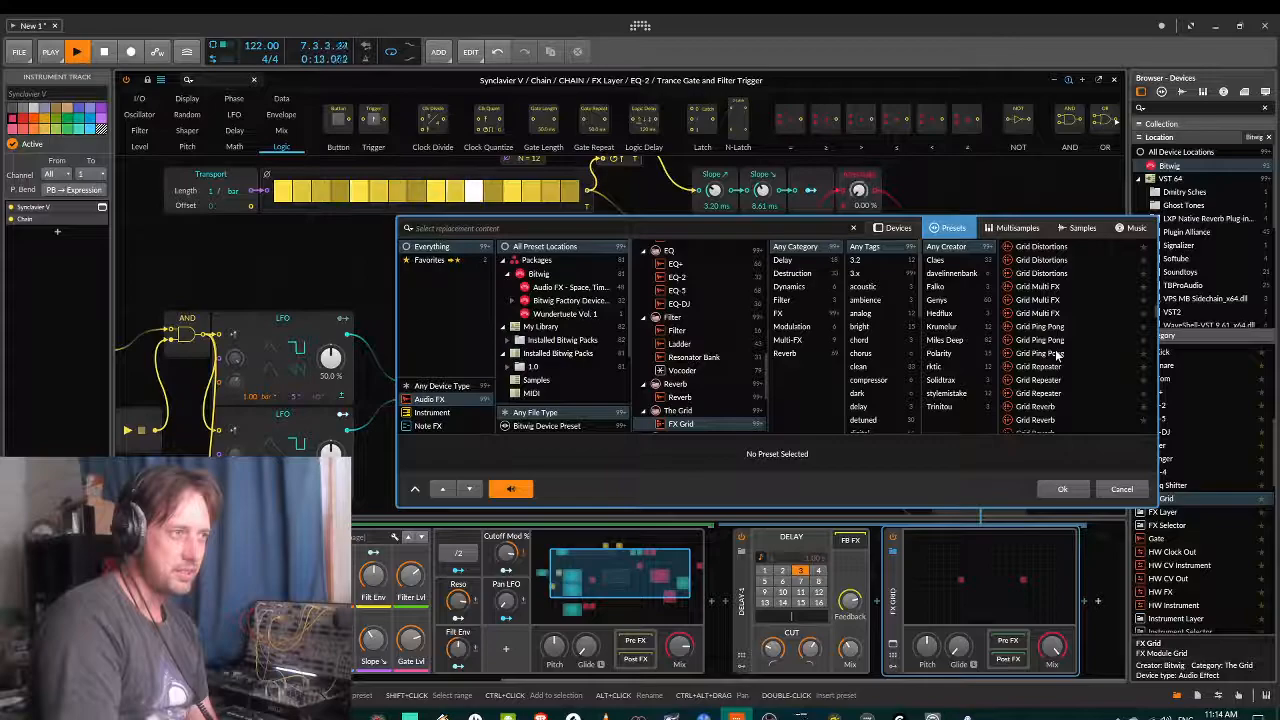
pyautogui.scroll(-5, 1058, 355)
pyautogui.scroll(-5, 1056, 355)
pyautogui.scroll(3, 1055, 356)
pyautogui.click(1054, 367)
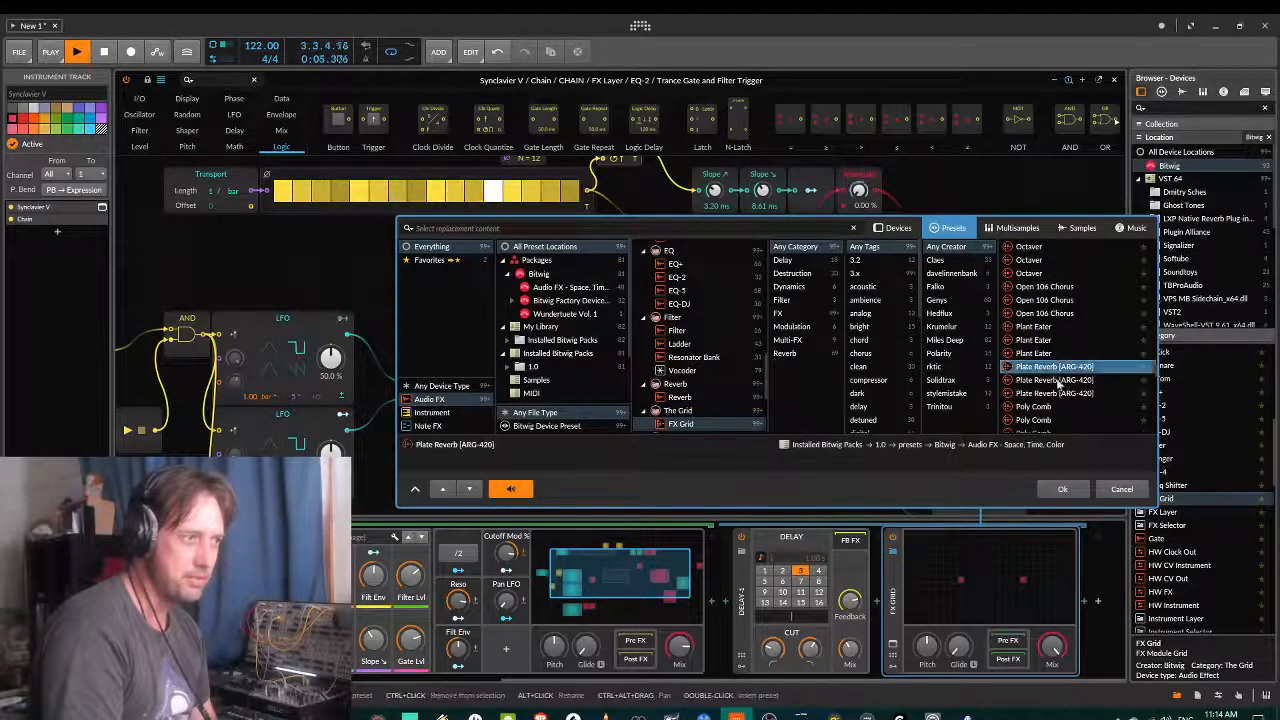
pyautogui.click(1064, 489)
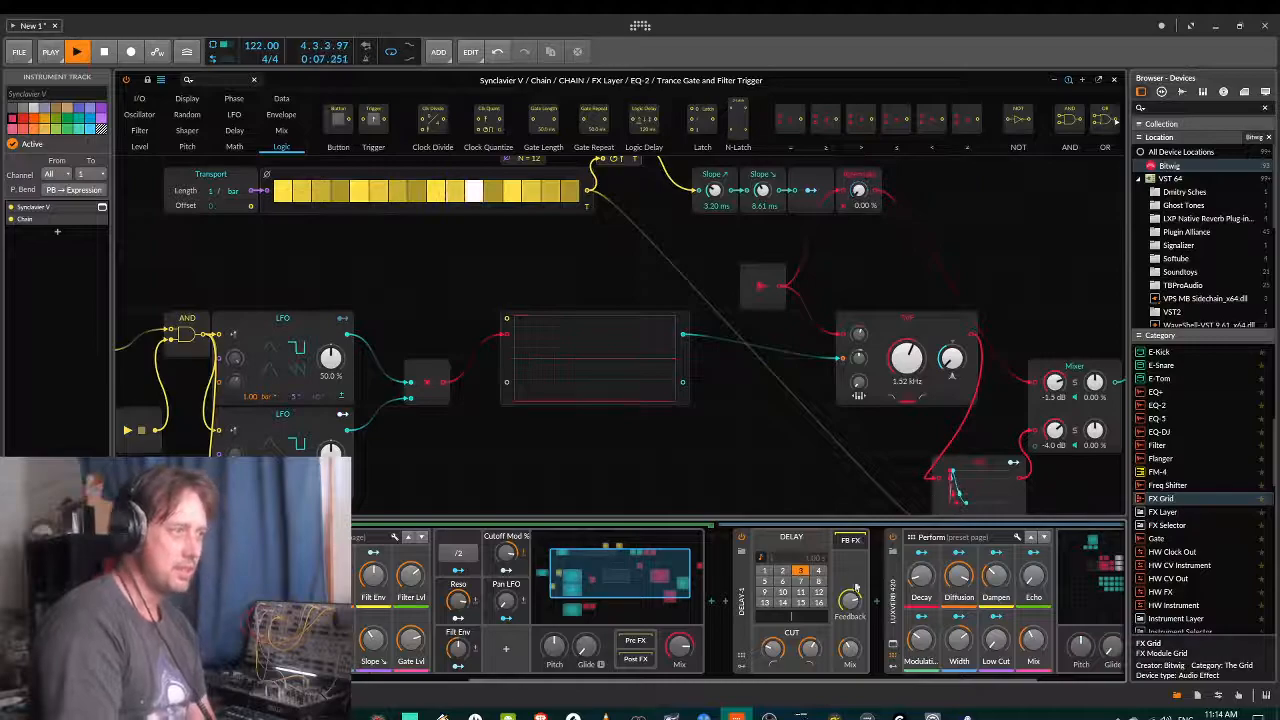
# - Map the third band's Delay-1 Mix to a free remote control of the Chain device
pyautogui.hscroll(1, 880, 682)
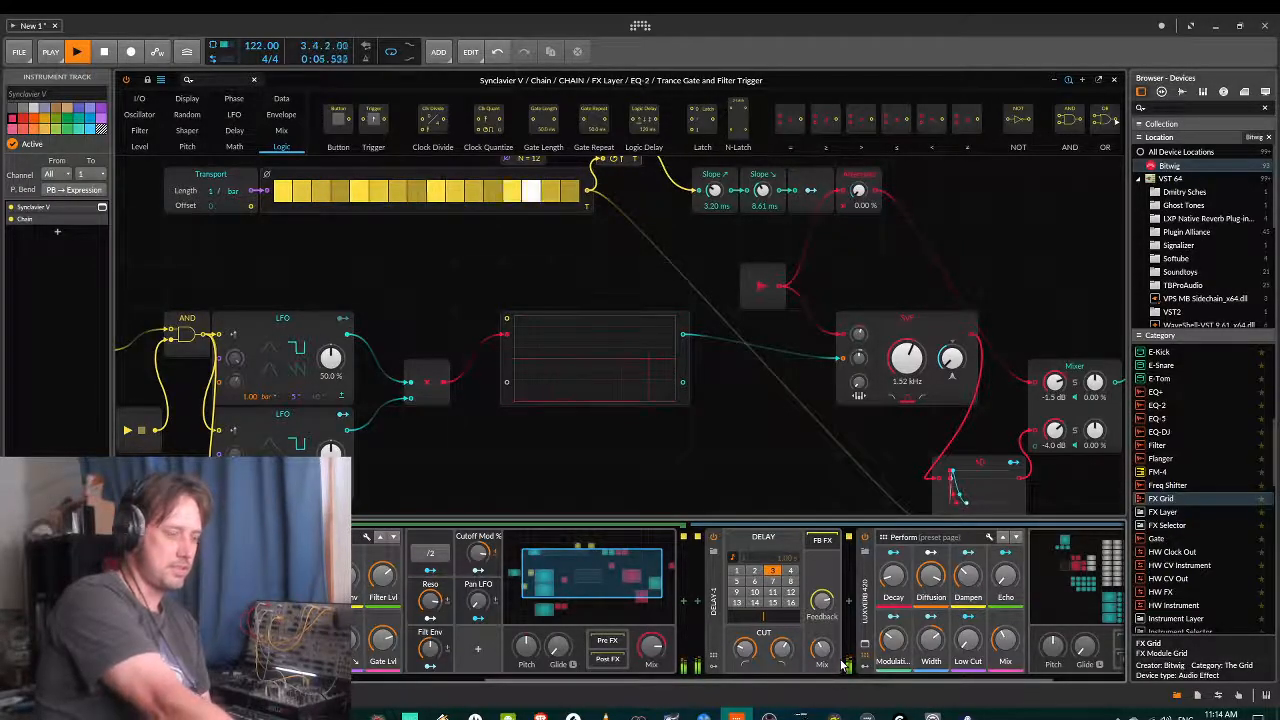
pyautogui.moveTo(830, 680); pyautogui.dragTo(975, 695)
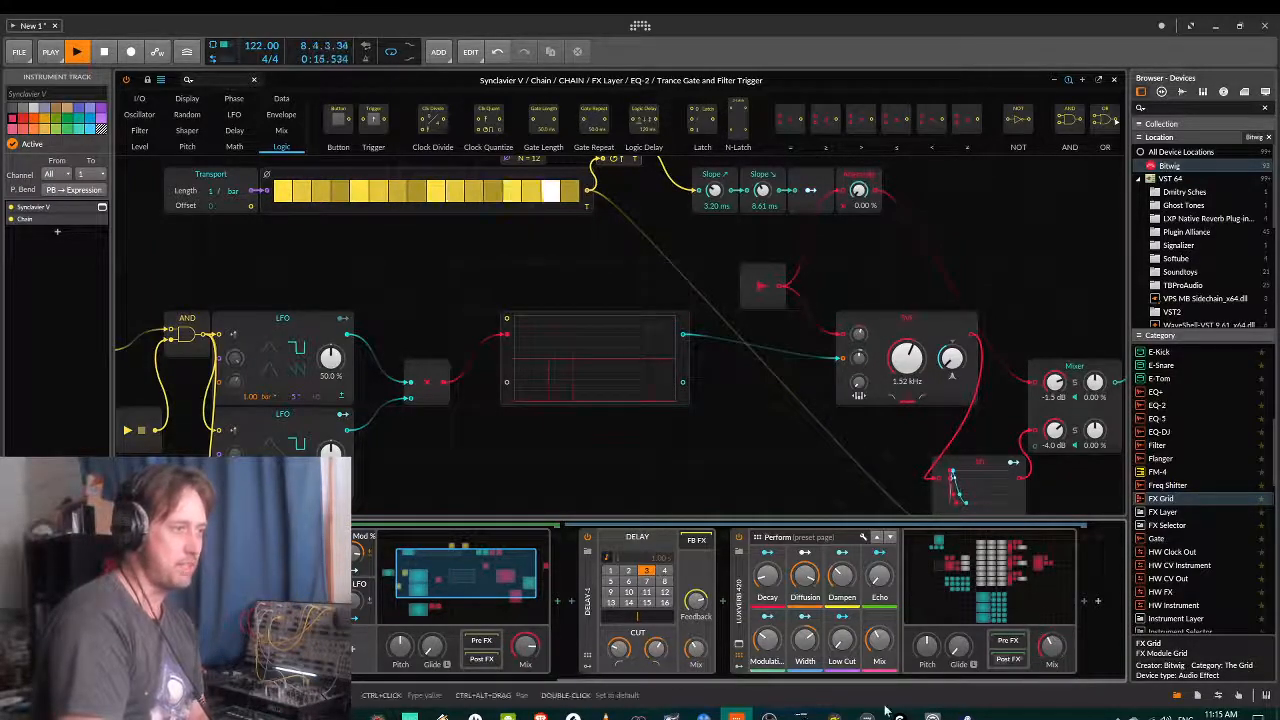
pyautogui.hscroll(-5, 913, 683)
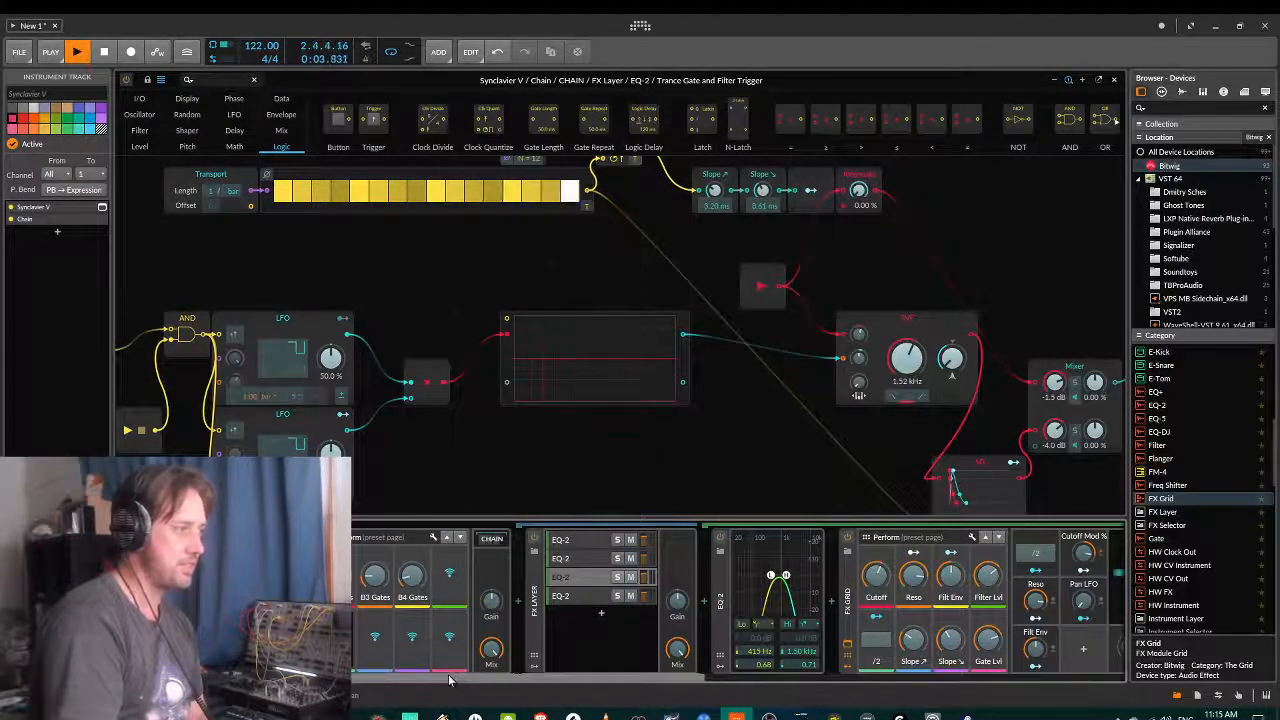
pyautogui.hscroll(5, 739, 602)
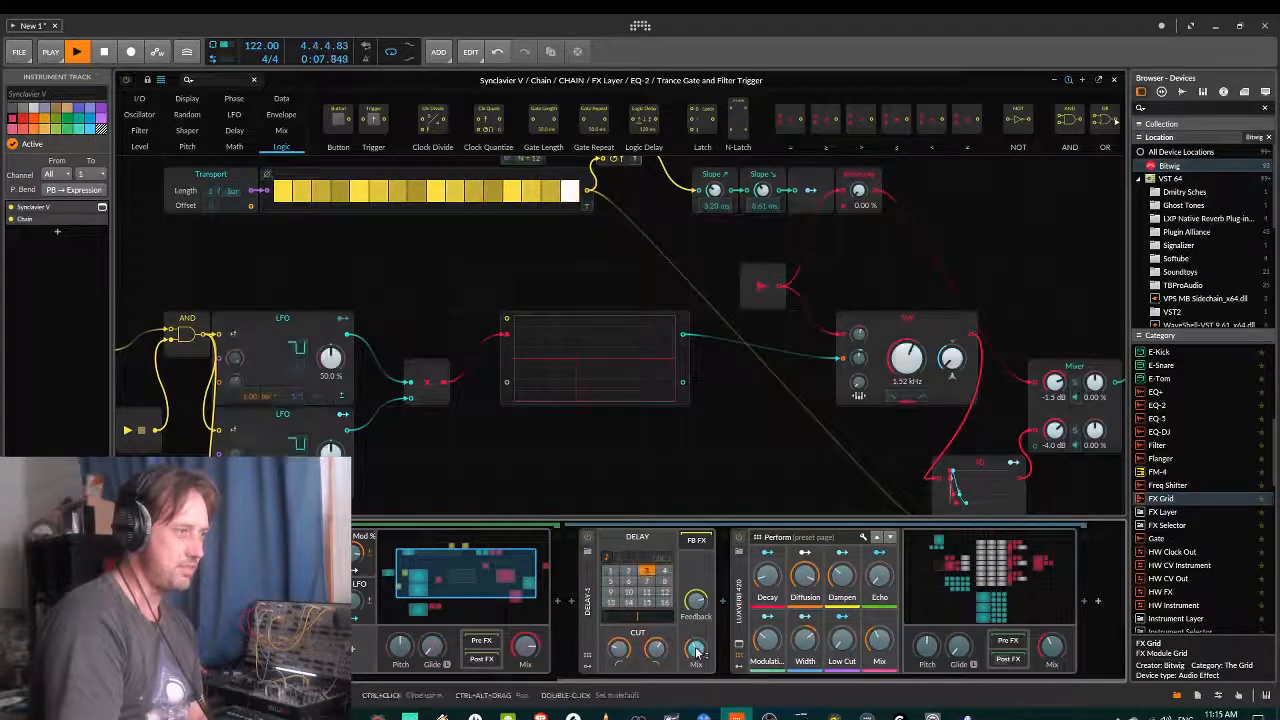
# - Map the plate reverb grid's Mix to the next free Chain remote control and name it Verb Mix
pyautogui.hscroll(-5, 601, 612)
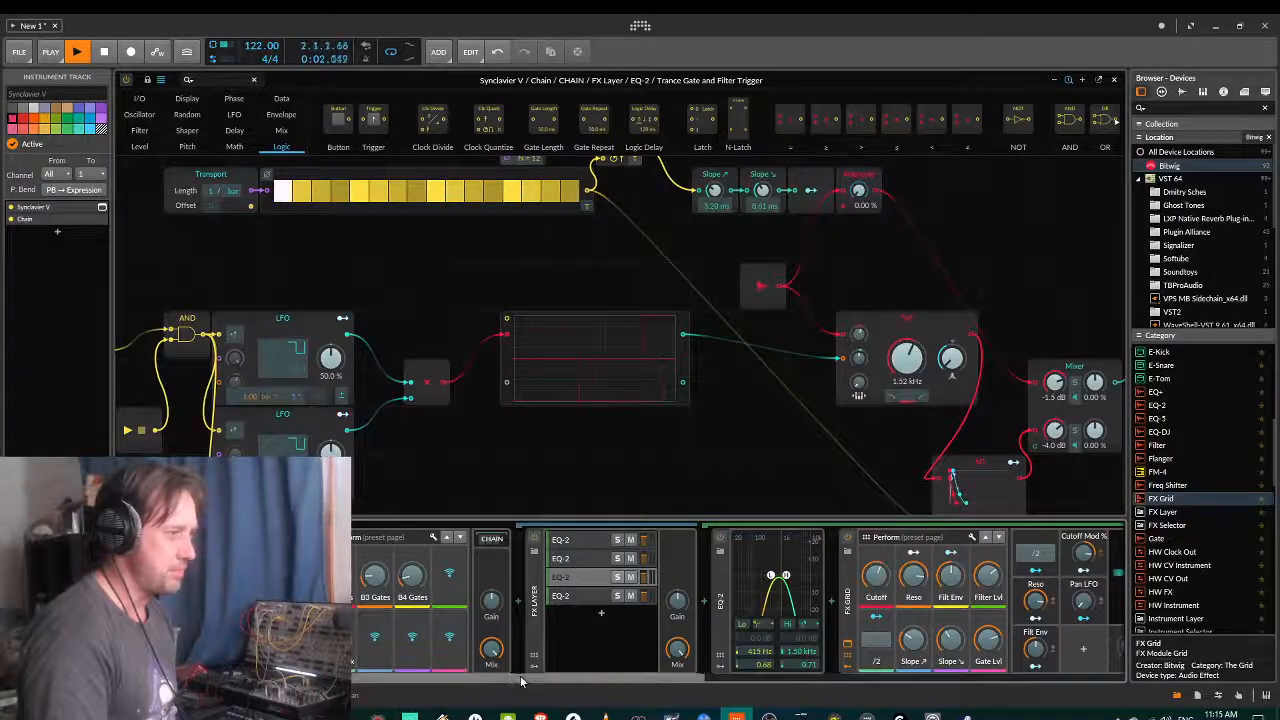
pyautogui.moveTo(520, 680); pyautogui.dragTo(1097, 675)
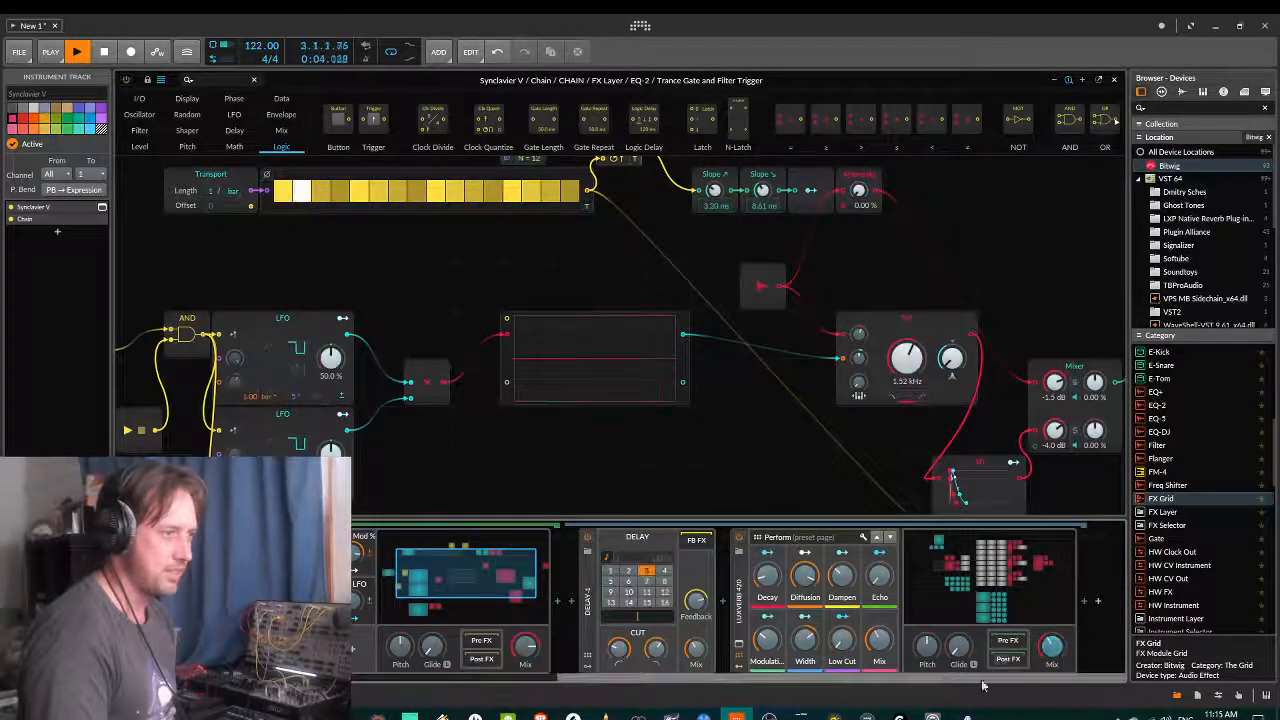
pyautogui.moveTo(903, 681); pyautogui.dragTo(468, 678)
pyautogui.doubleClick(377, 663)
pyautogui.write('Verb')
pyautogui.press('Return')
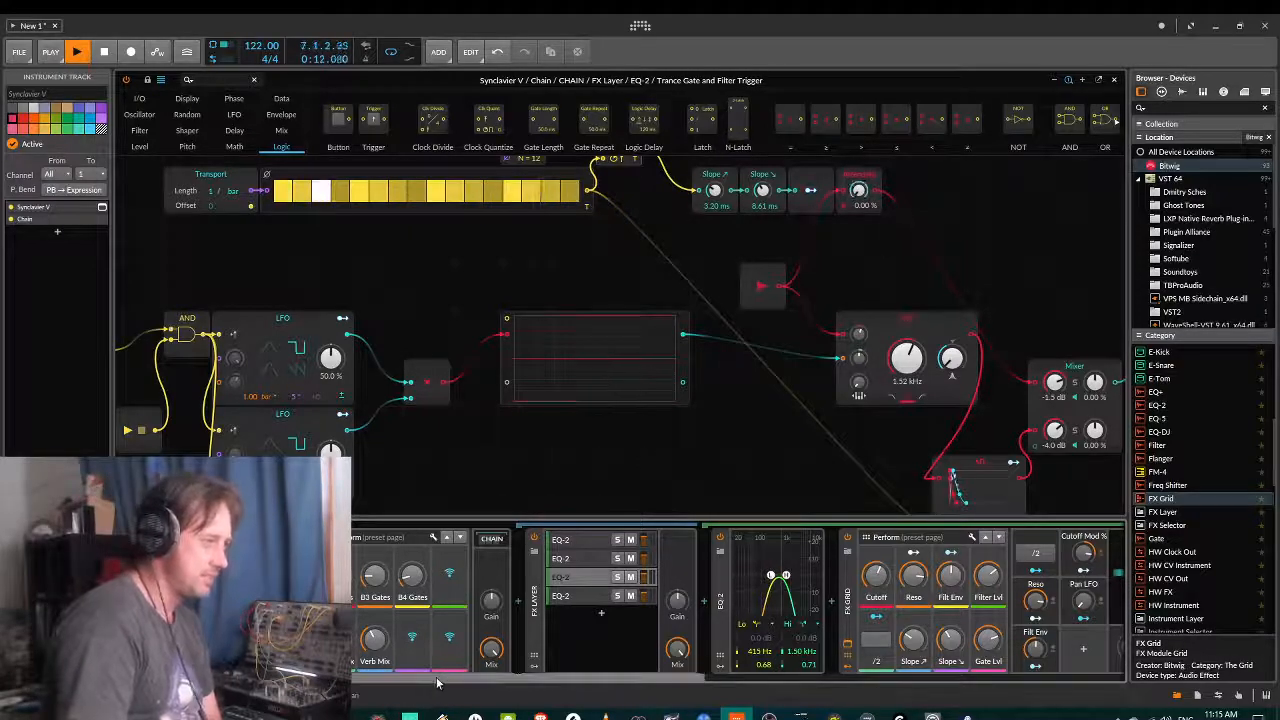
# - Collapse the Chain device's nested effects and close the Grid editor to return to the arrangement
pyautogui.hscroll(3, 502, 686)
pyautogui.moveTo(502, 686); pyautogui.dragTo(554, 685)
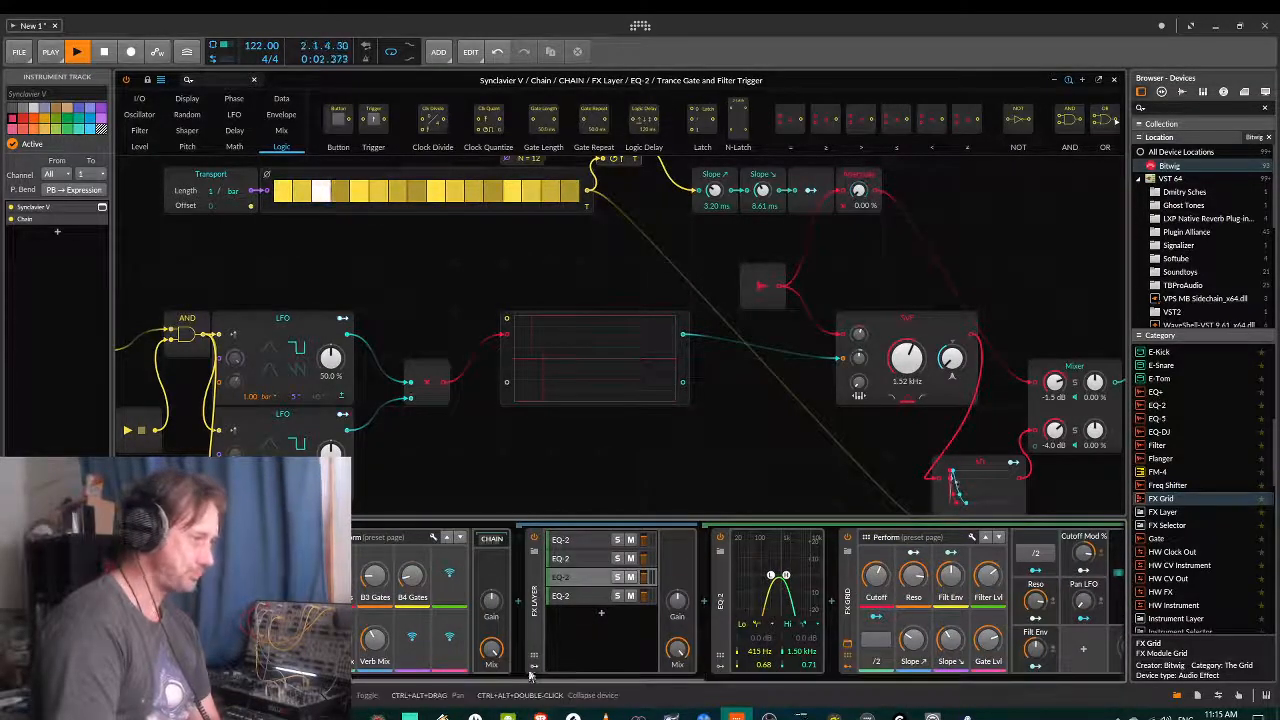
pyautogui.click(491, 539)
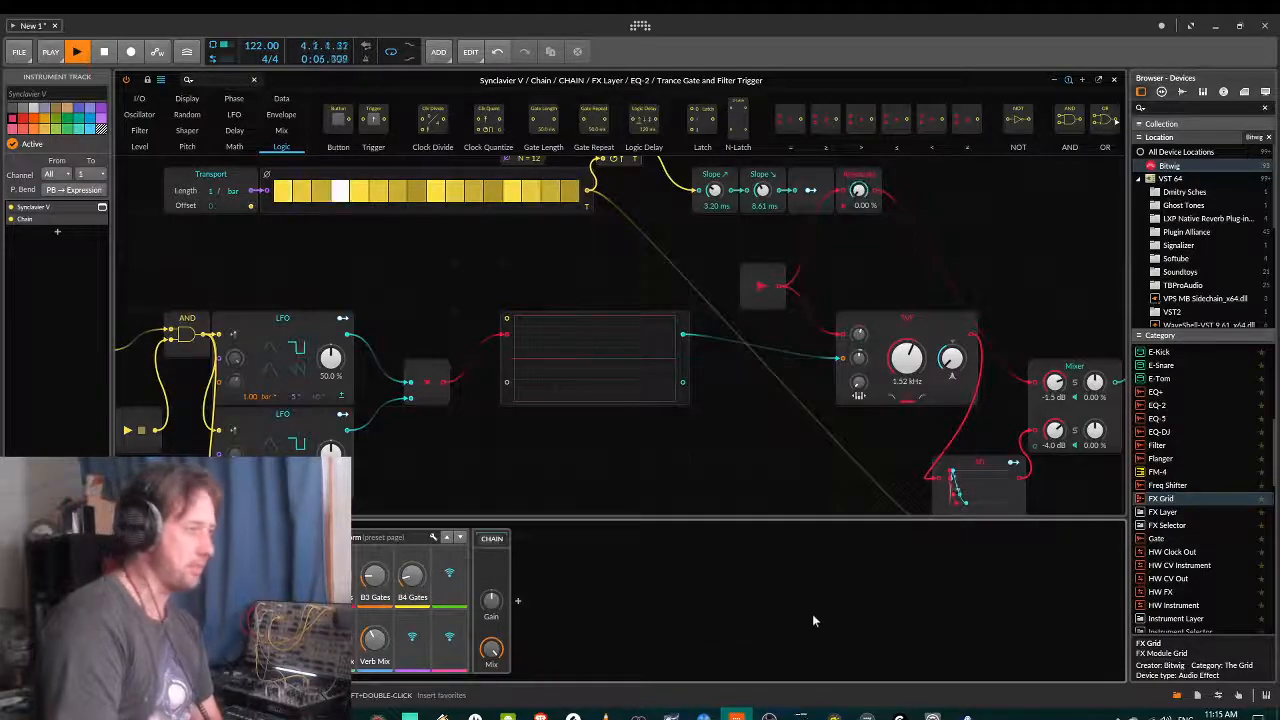
pyautogui.click(1115, 83)
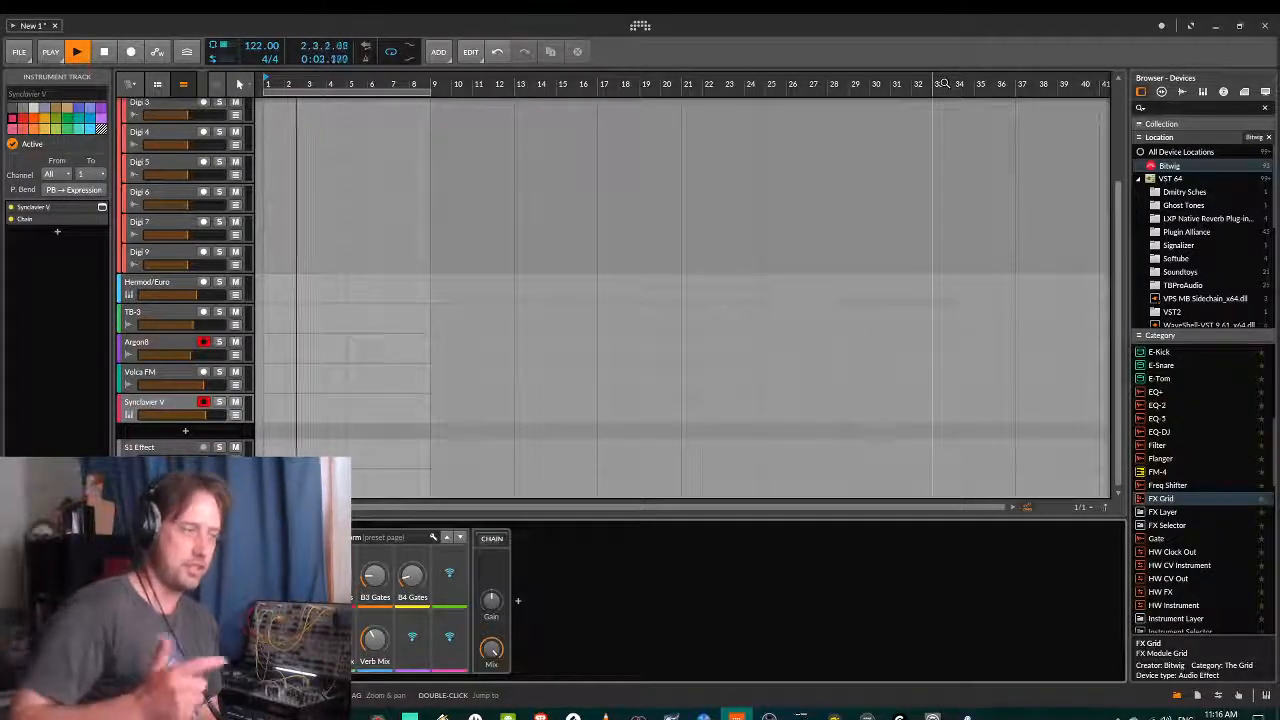
pyautogui.click(768, 716)
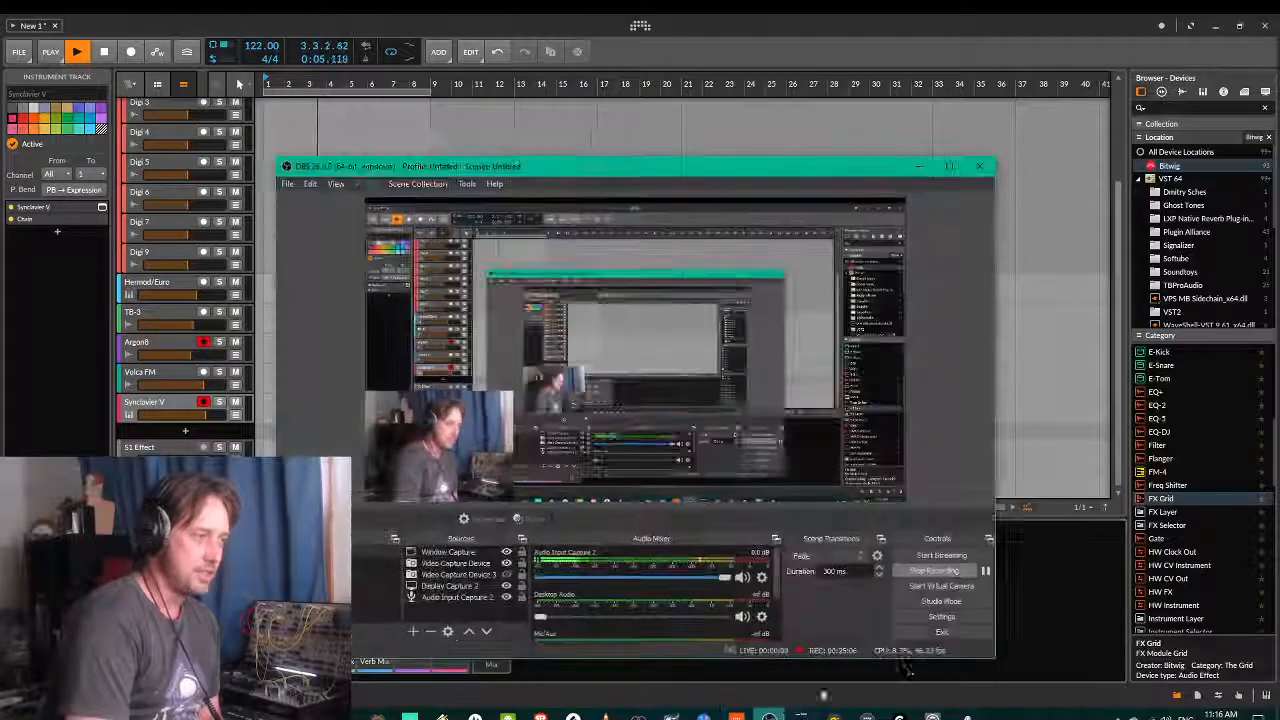